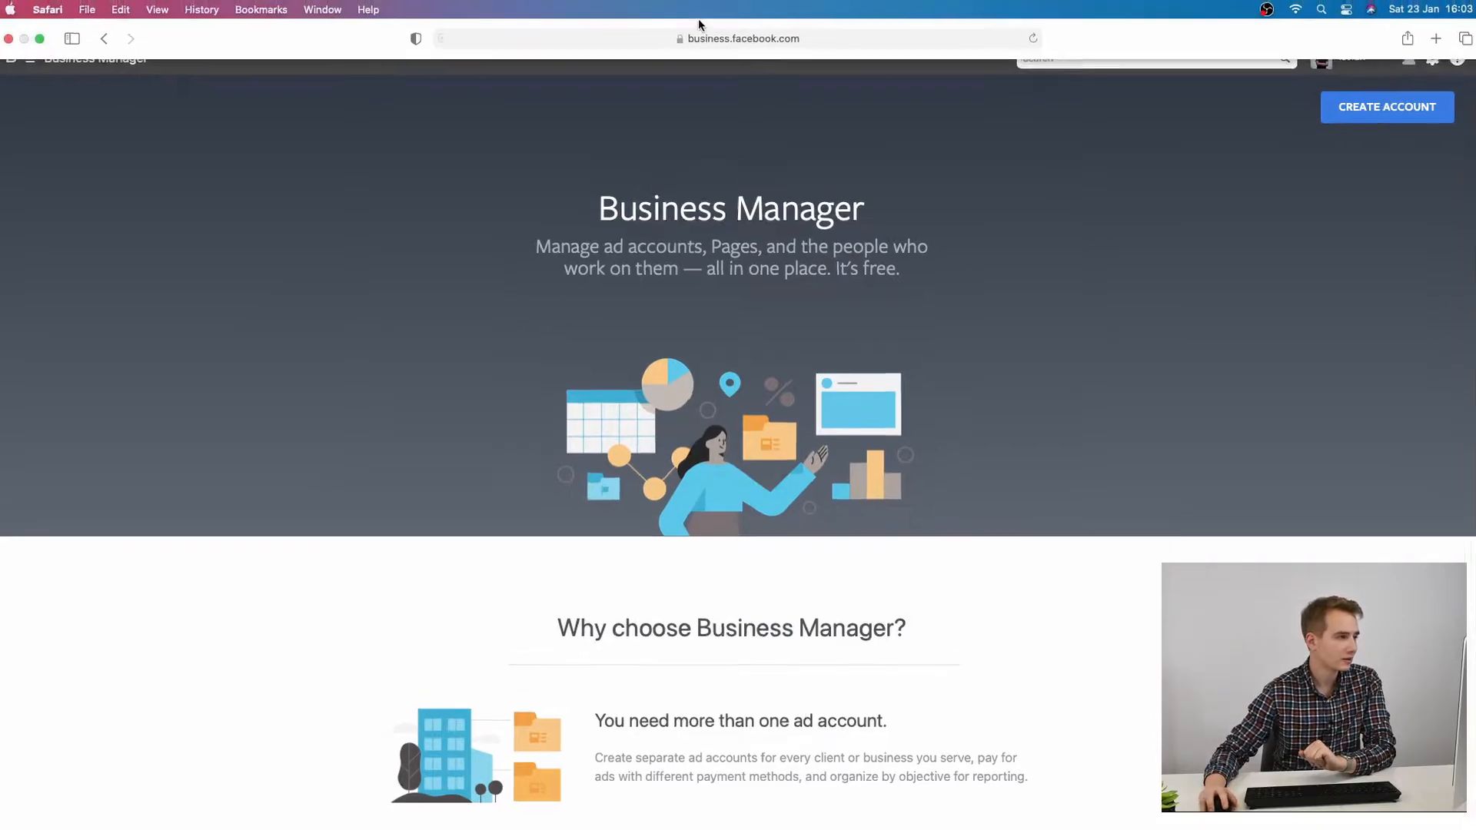
pyautogui.click(739, 19)
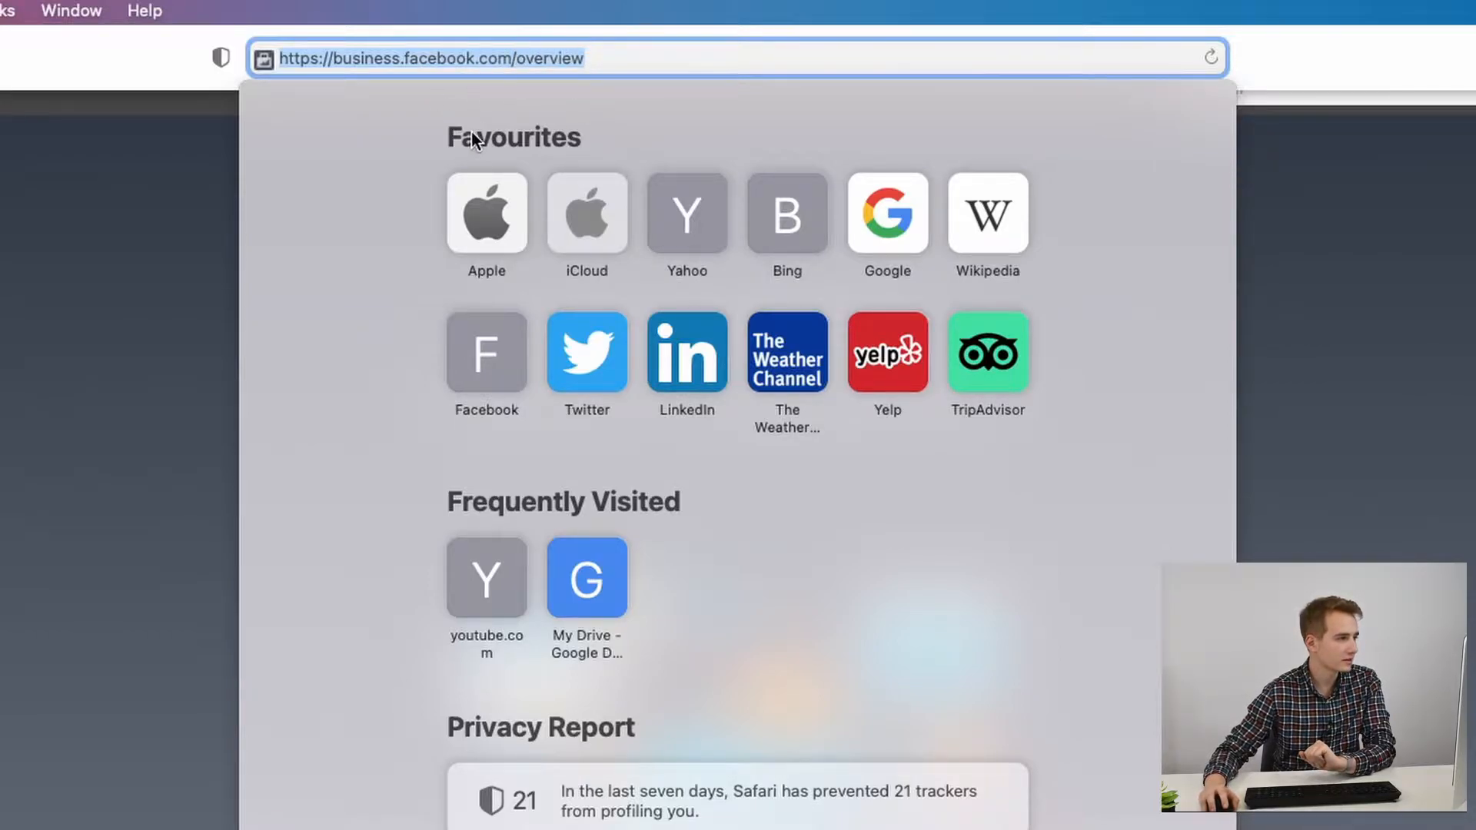
pyautogui.click(3, 359)
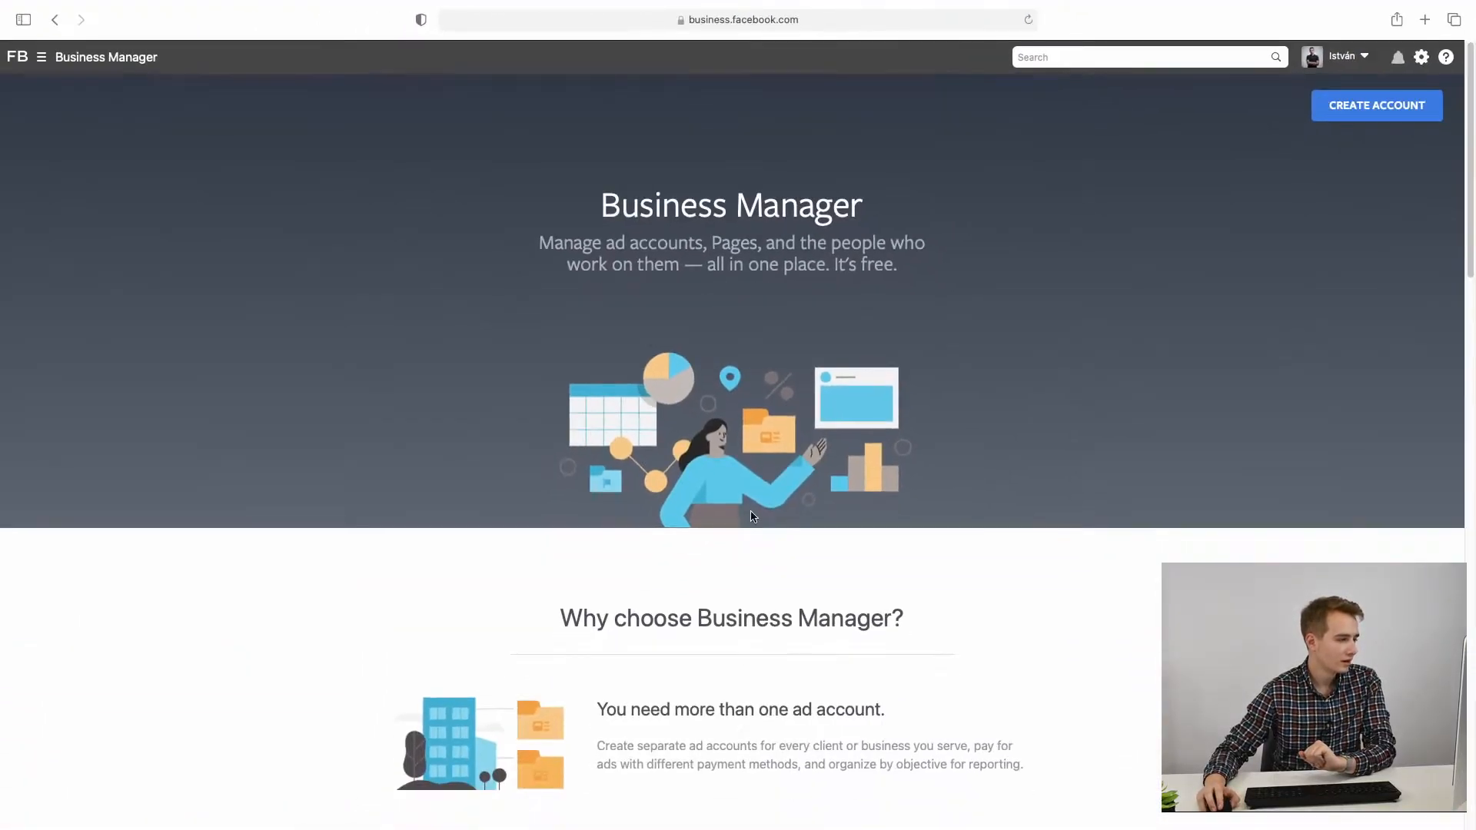
pyautogui.scroll(-4, 682, 551)
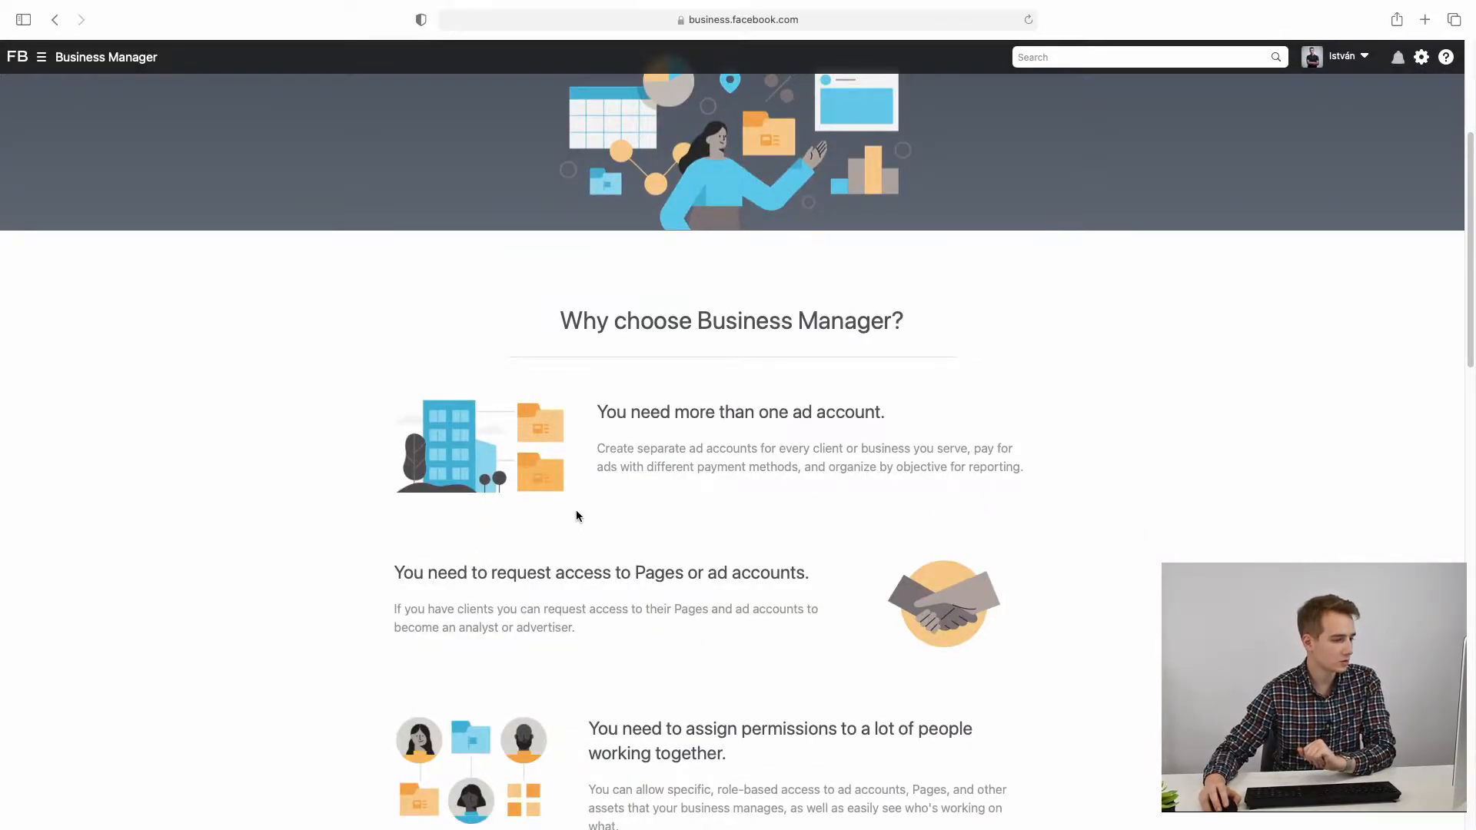
pyautogui.scroll(-10, 804, 553)
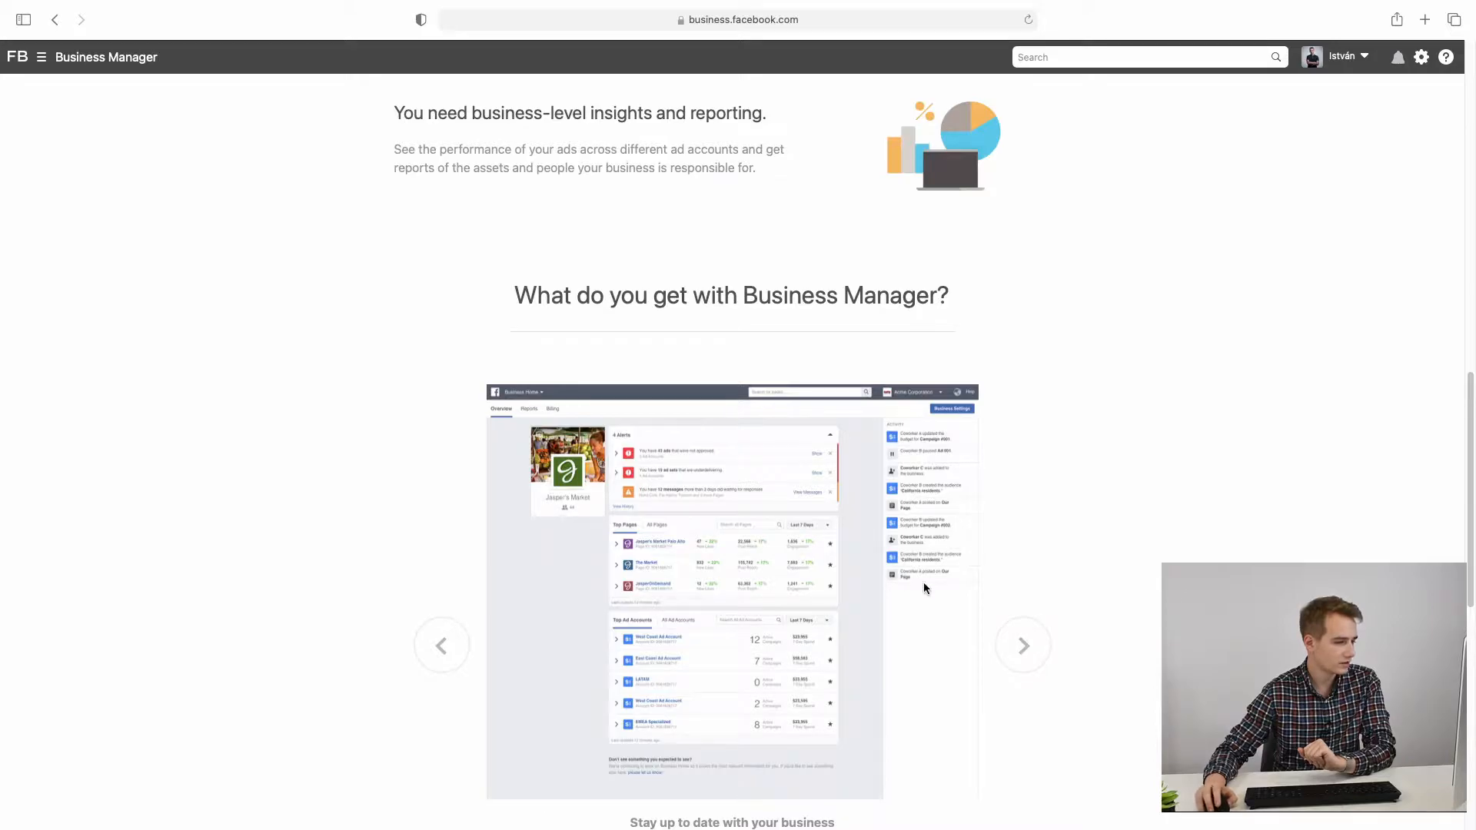
pyautogui.click(1022, 645)
pyautogui.scroll(14, 1084, 585)
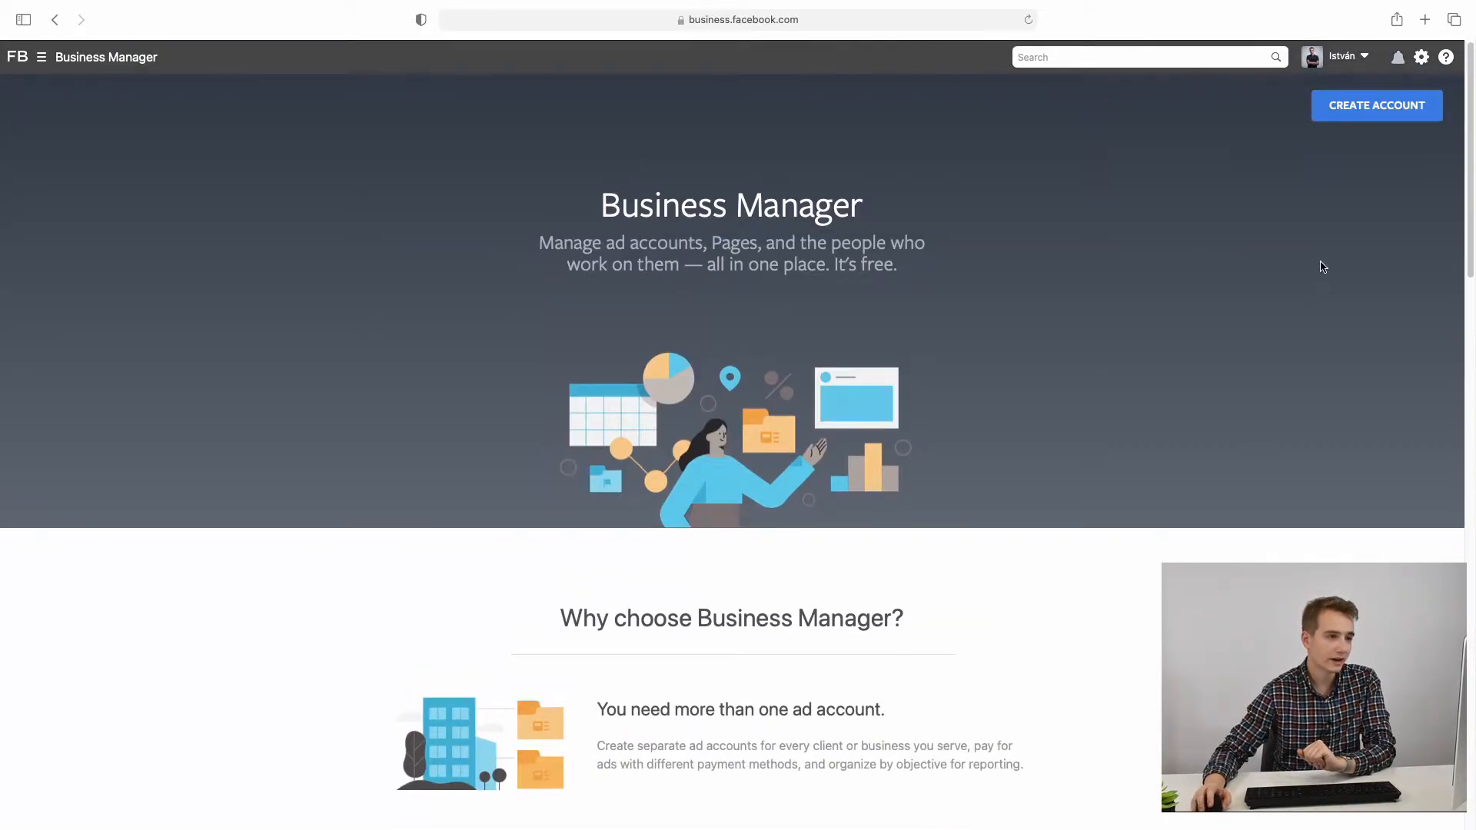
pyautogui.click(1369, 117)
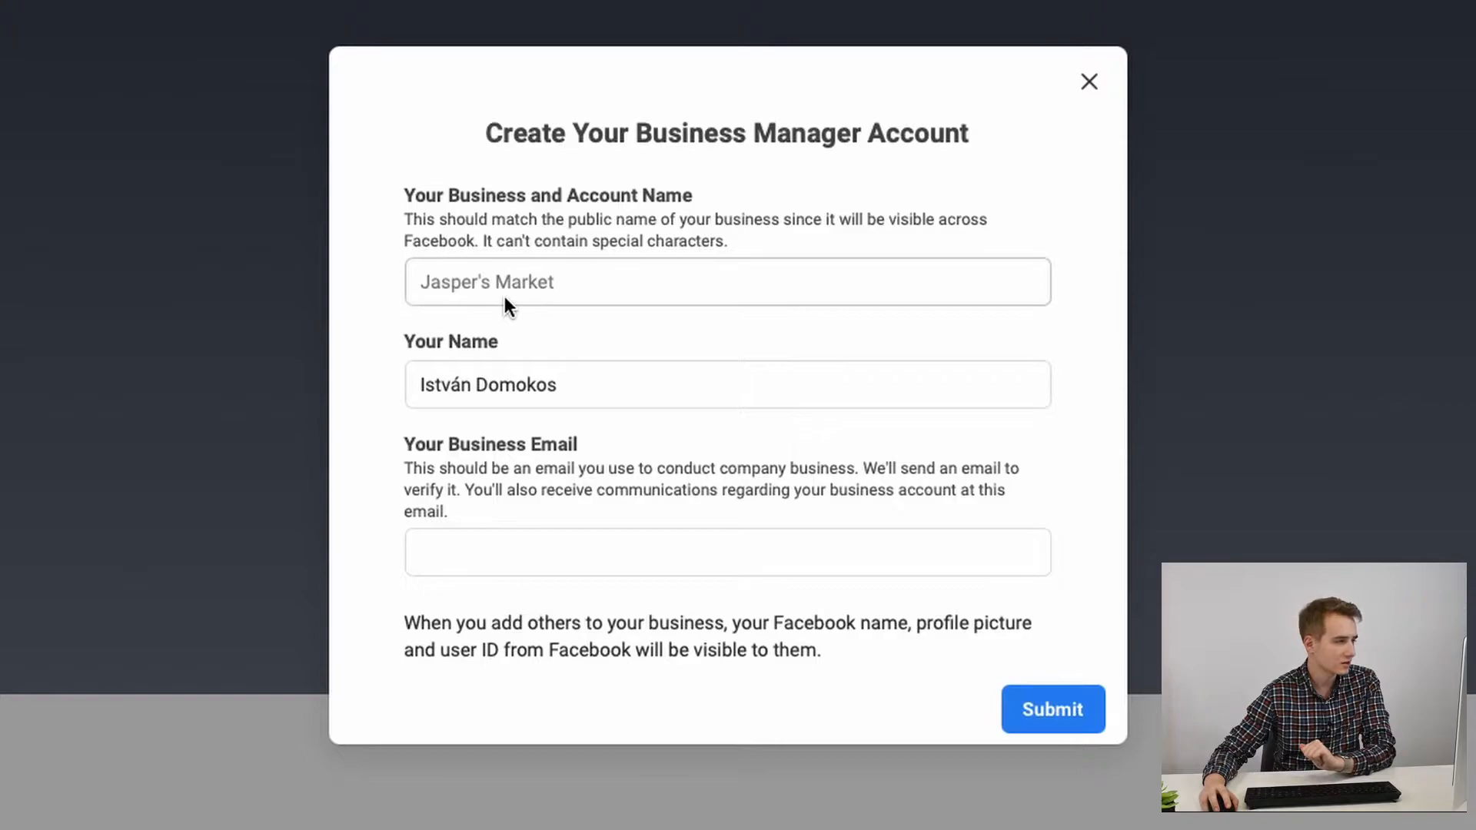
# Step: Start a new Business Manager account and check the prefilled personal name in the form
pyautogui.click(500, 290)
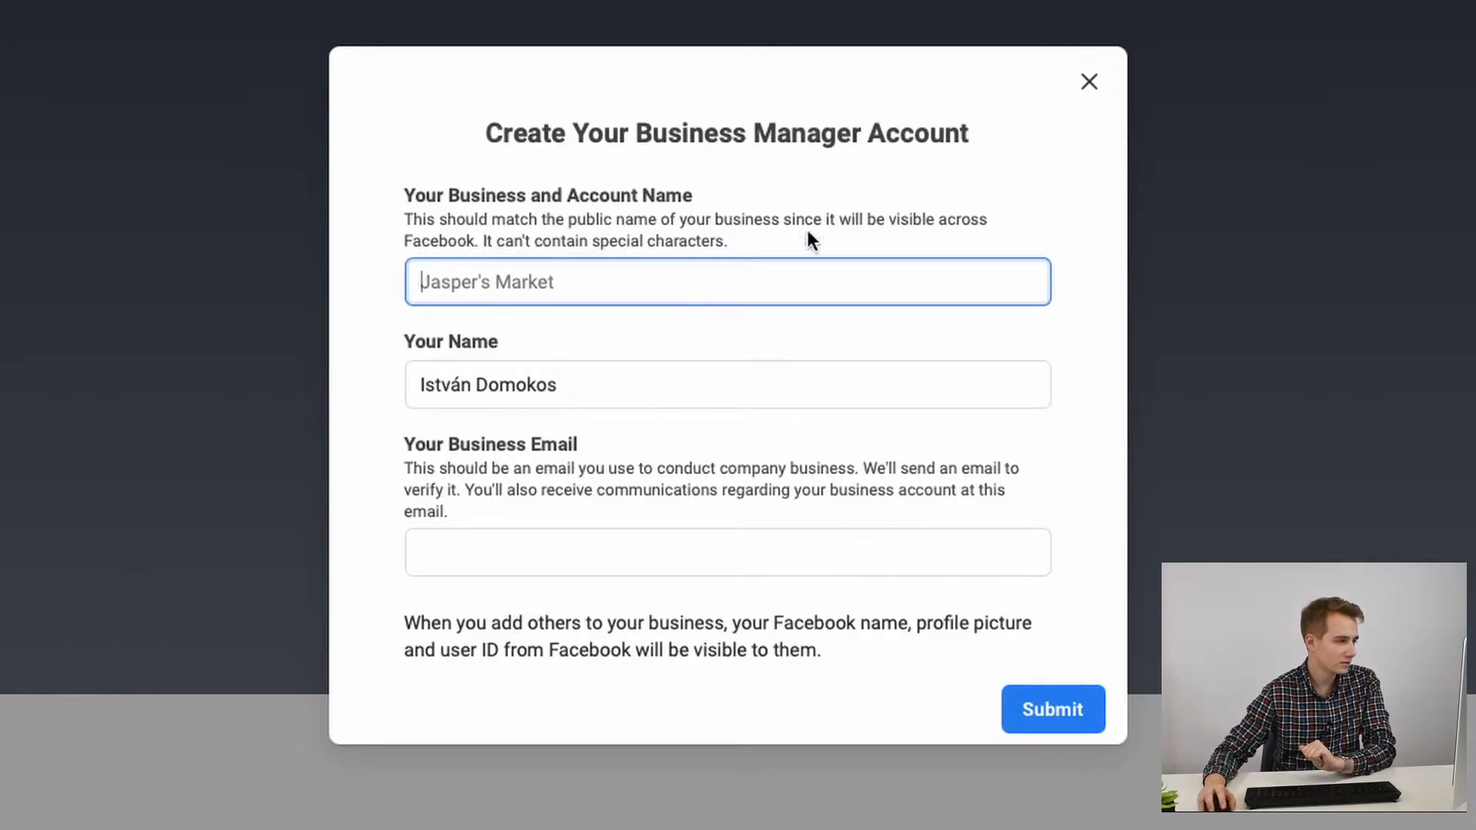
pyautogui.click(574, 391)
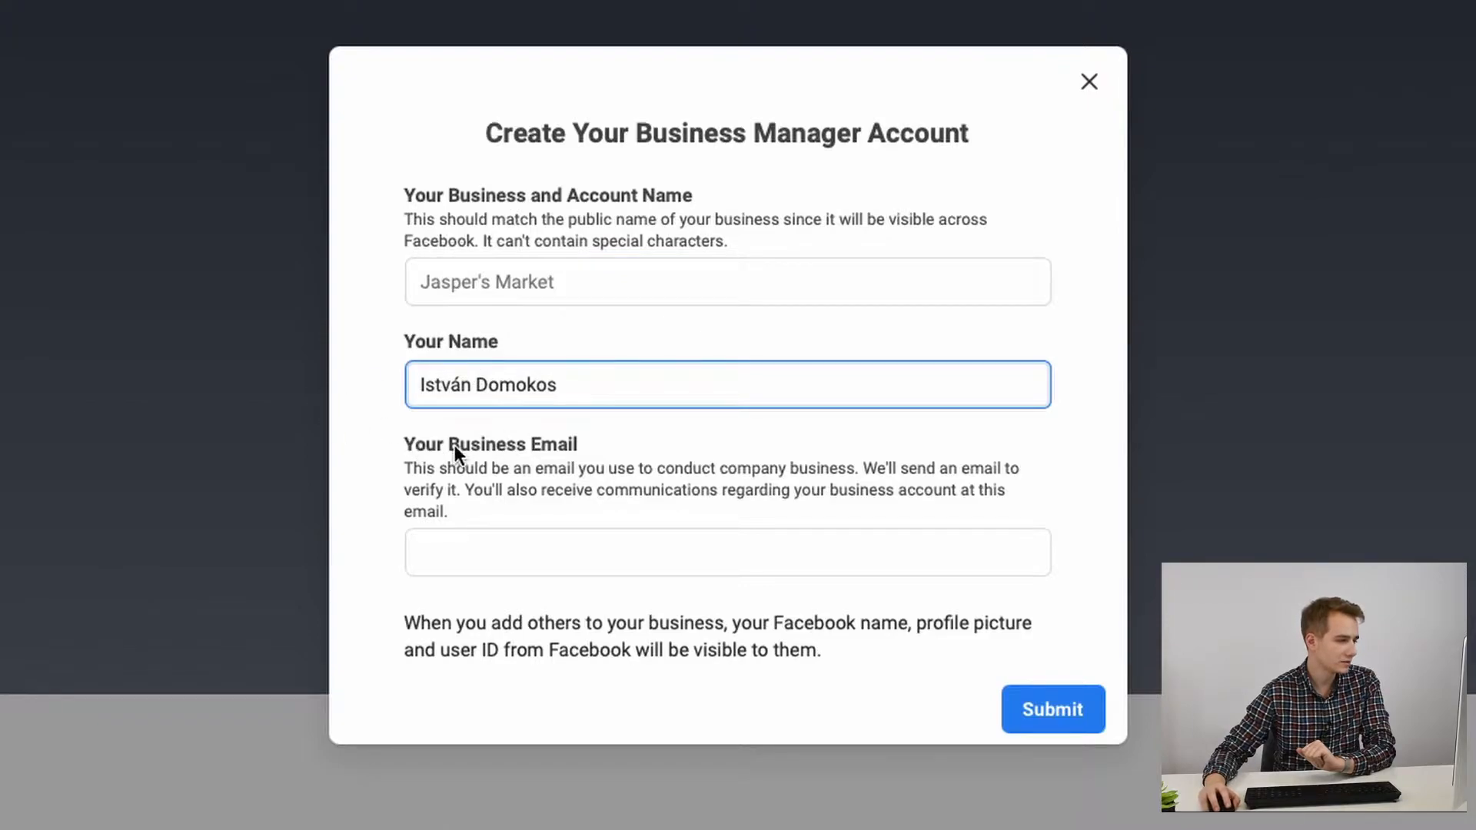
pyautogui.click(555, 293)
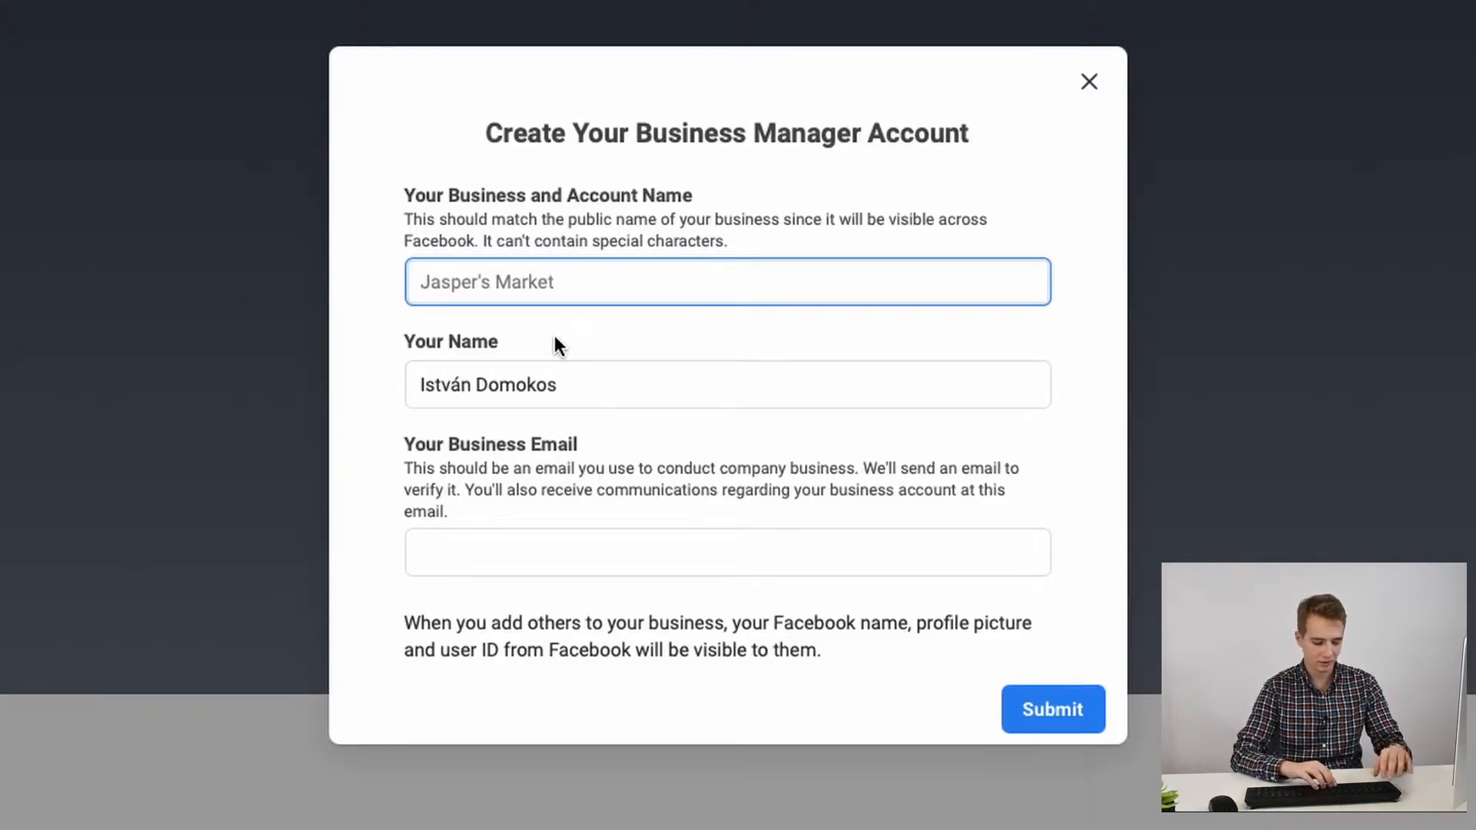
# Step: Enter 'Demo BM PS Academy' as the business and account name, fixing a typo
pyautogui.write('Dmo')
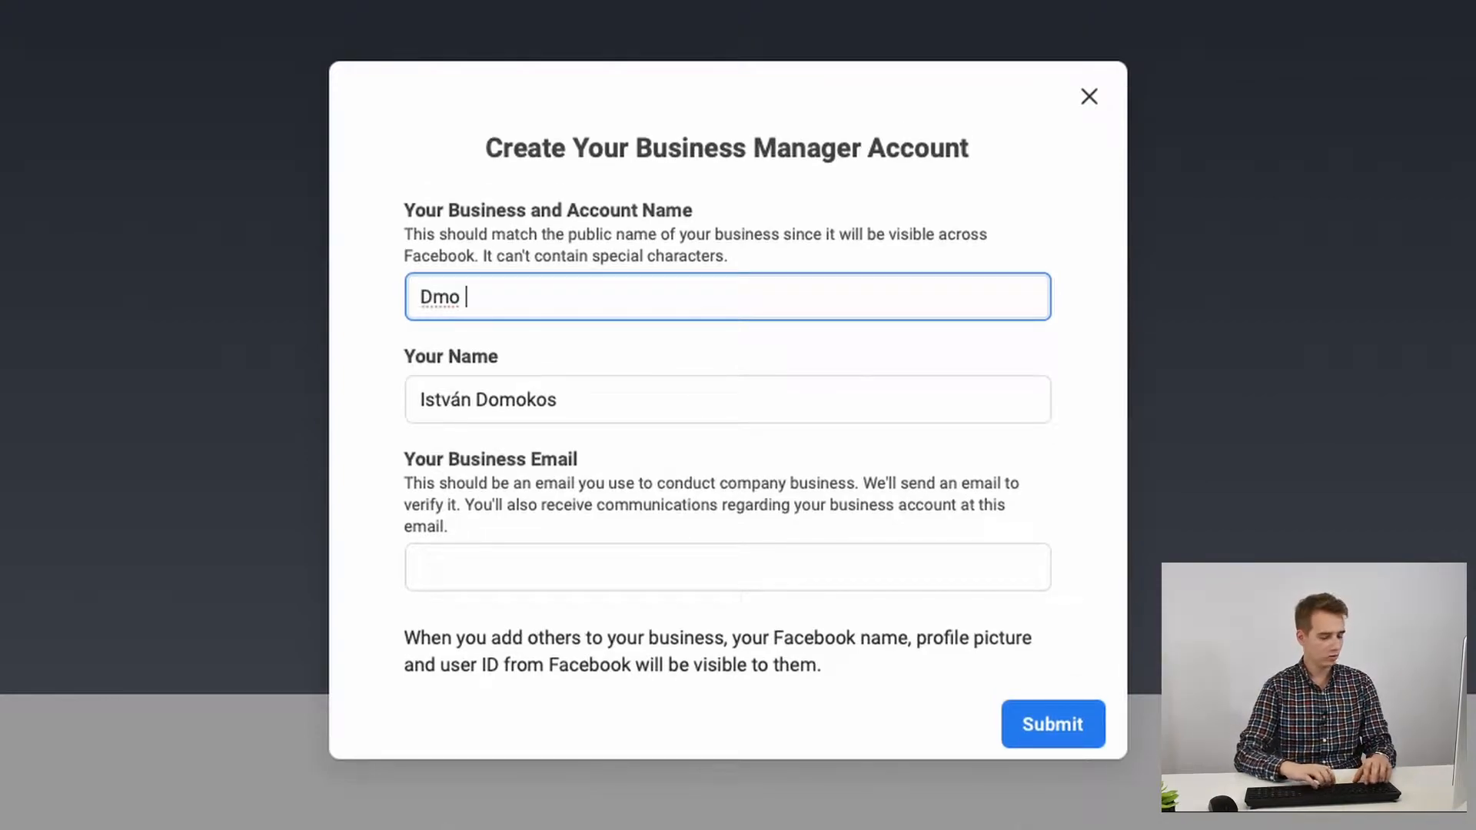
pyautogui.press('BackSpace')
pyautogui.press('BackSpace')
pyautogui.write('emo BM PS Academy')
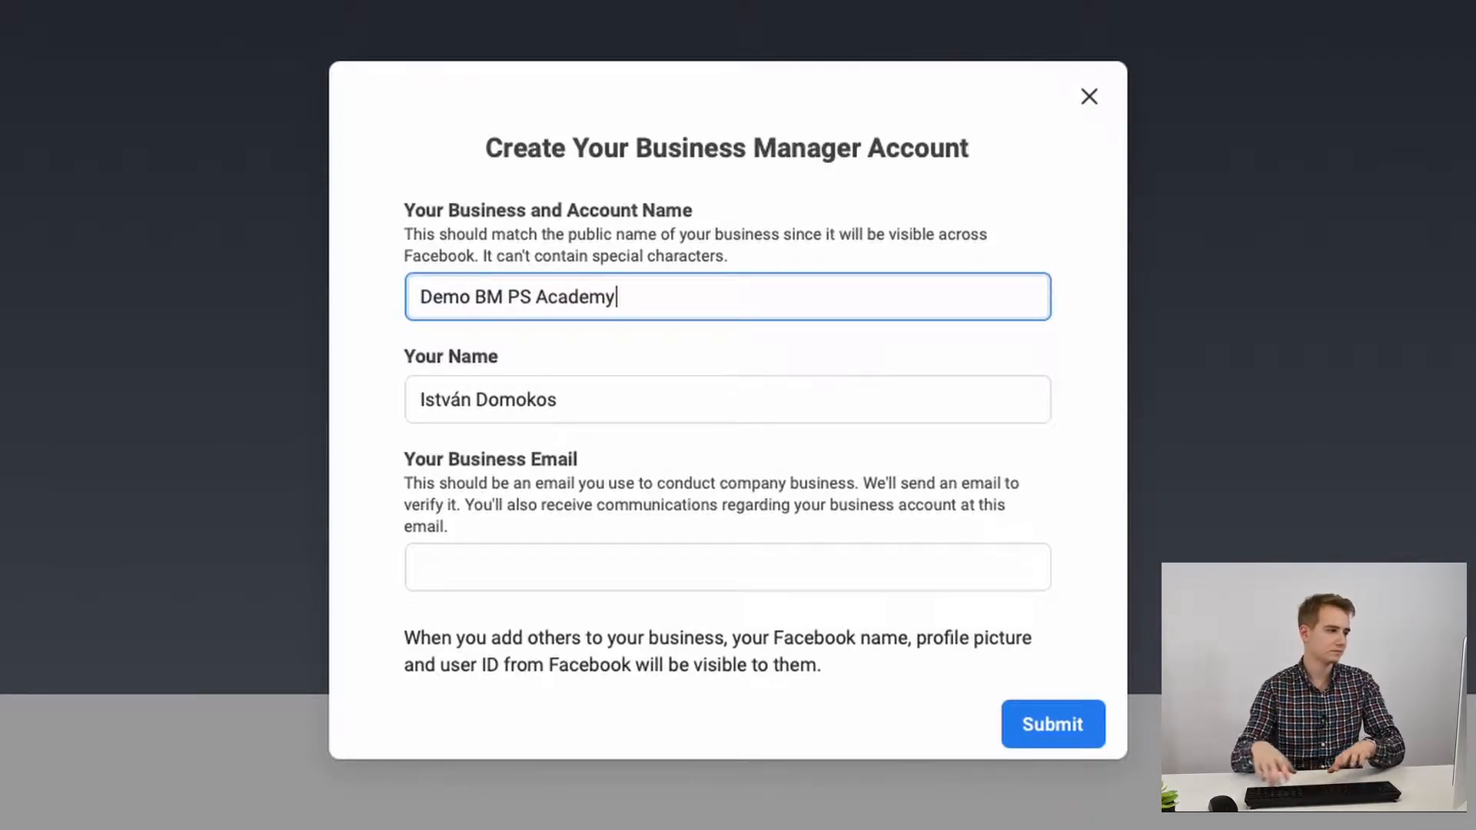
# Step: Review the prefilled personal name and the business email explanation, then select the email field
pyautogui.click(604, 408)
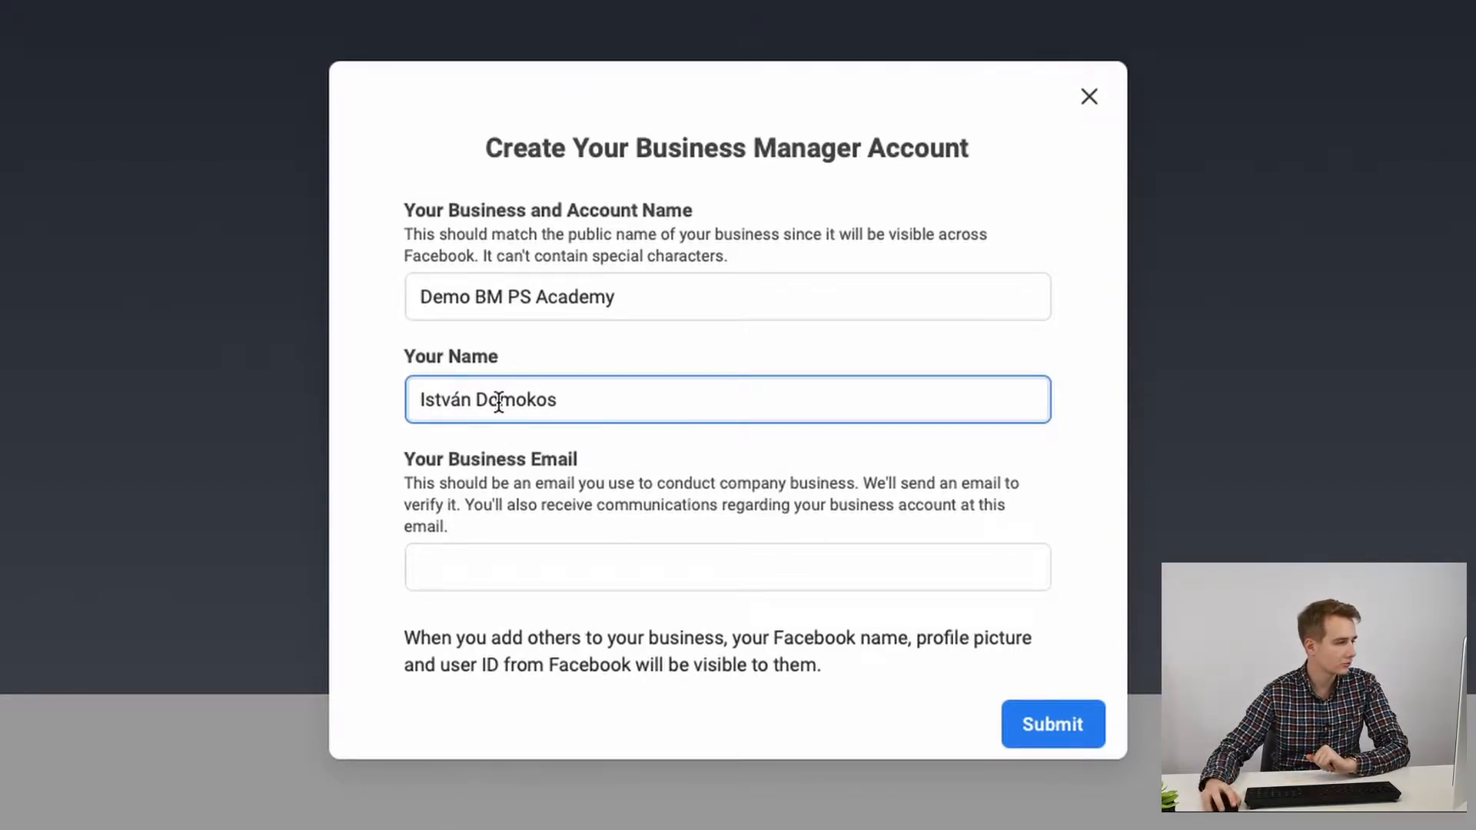
pyautogui.moveTo(572, 394); pyautogui.dragTo(421, 424)
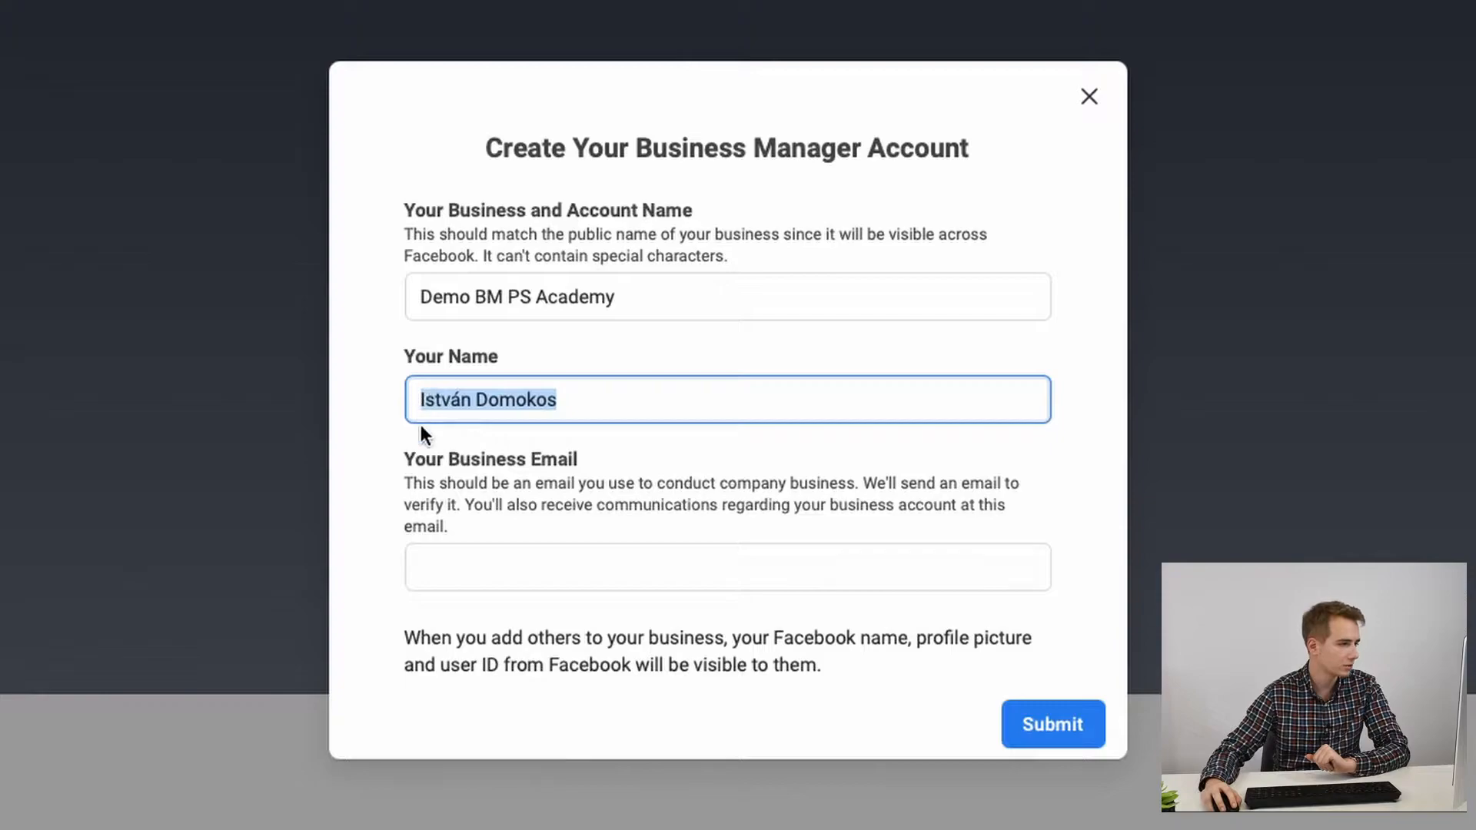
pyautogui.click(421, 426)
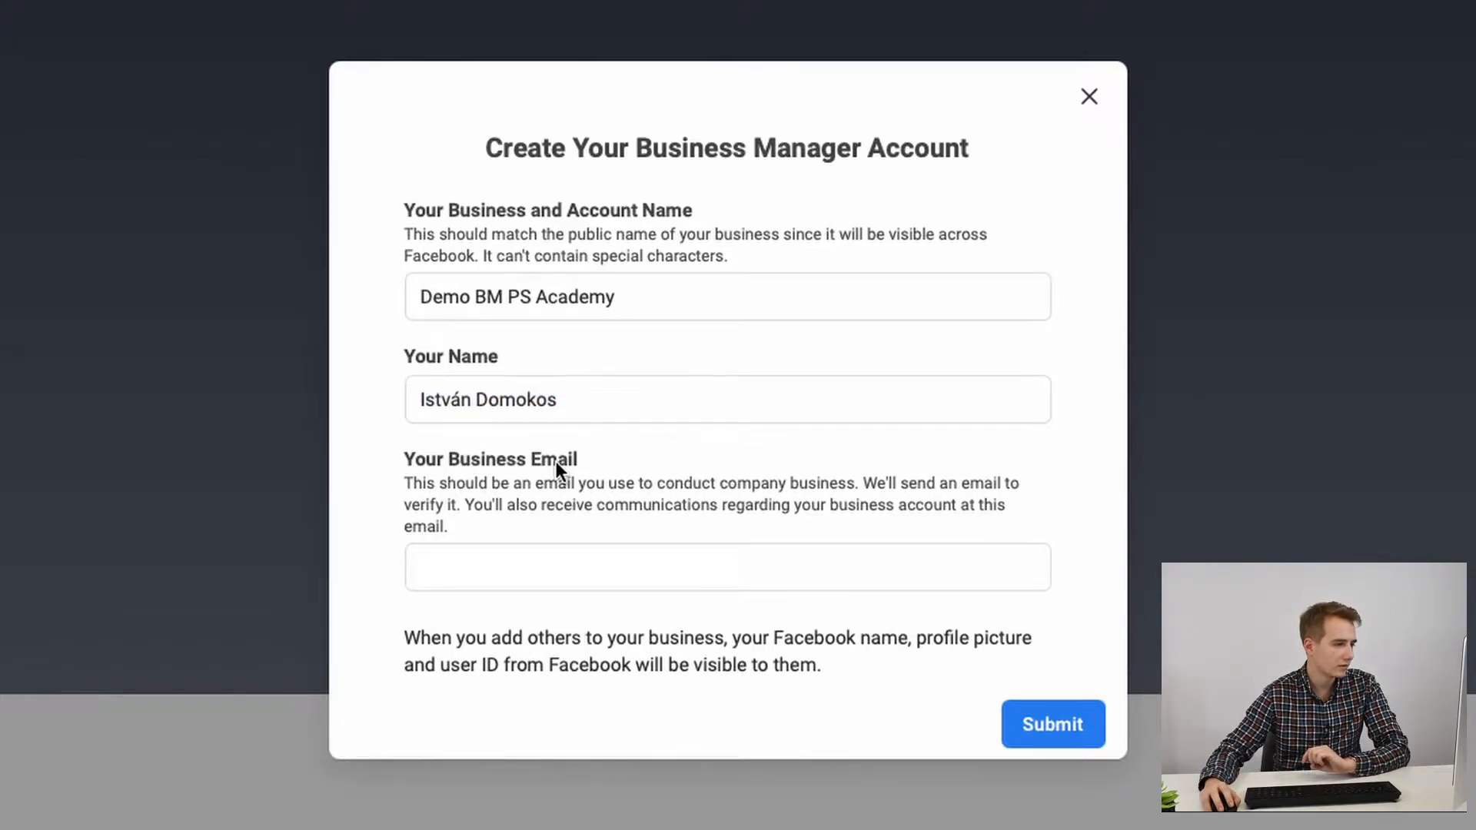
pyautogui.moveTo(407, 482); pyautogui.dragTo(467, 514)
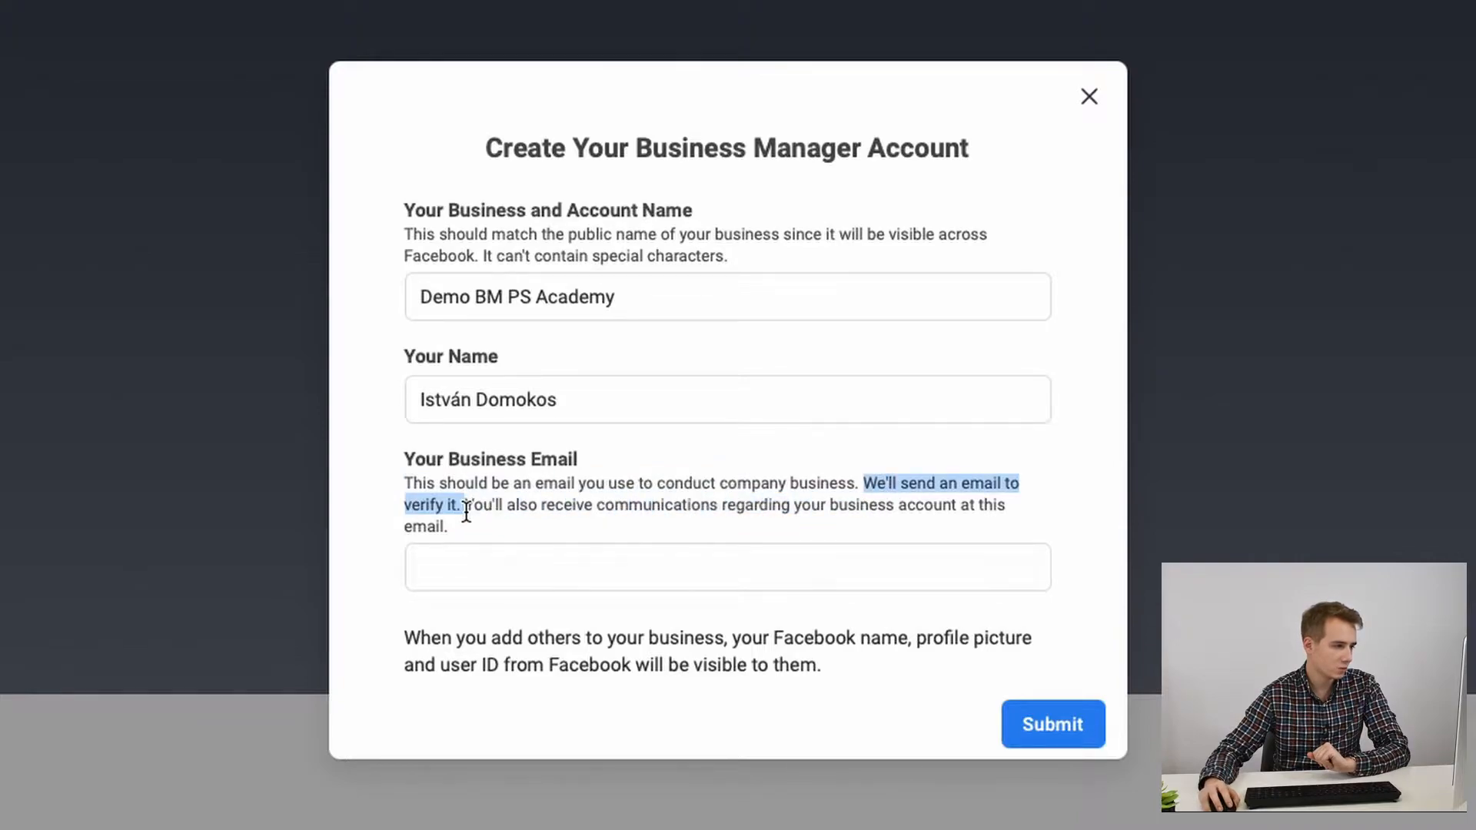
pyautogui.click(544, 574)
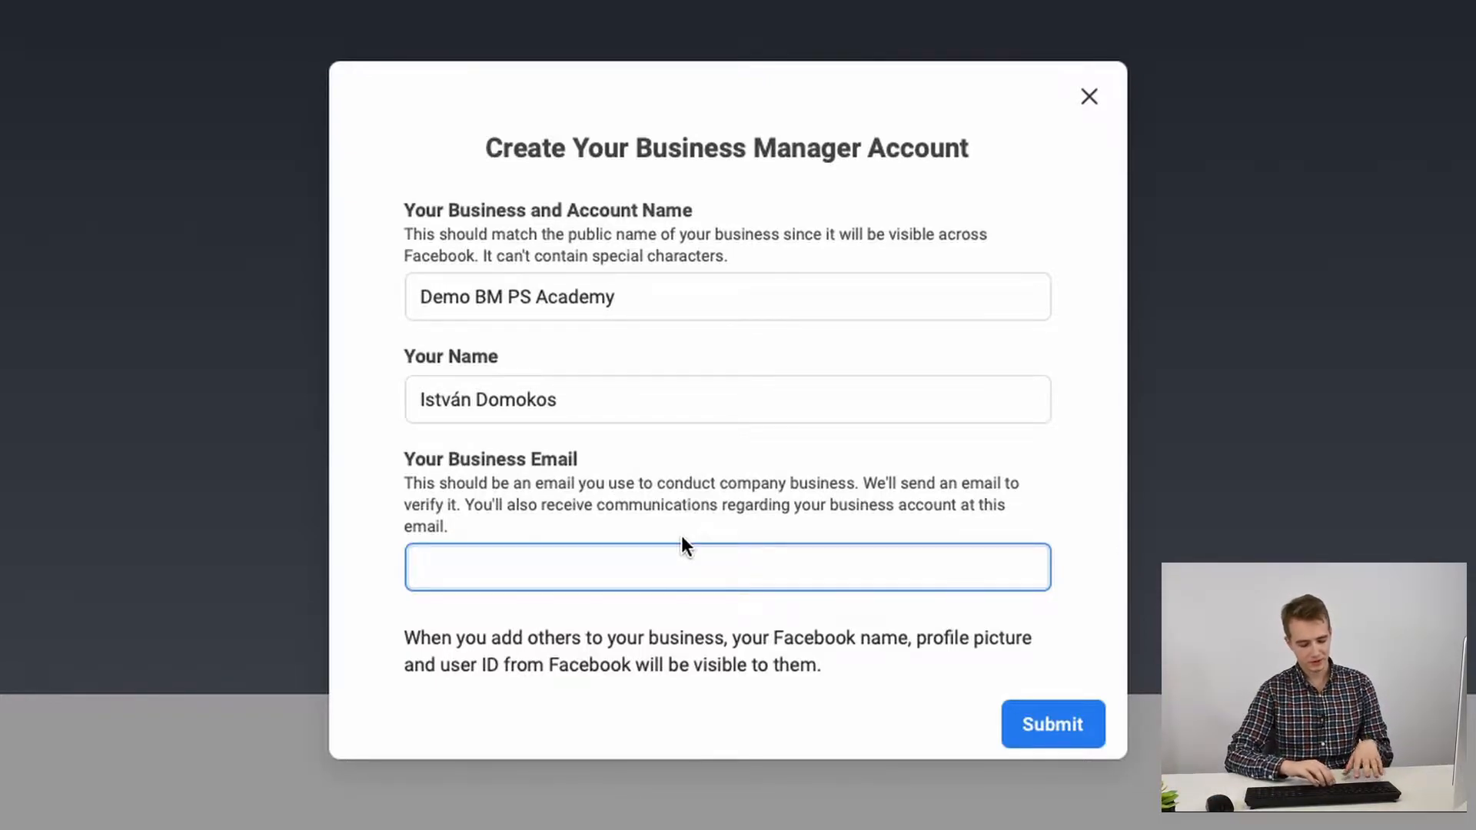
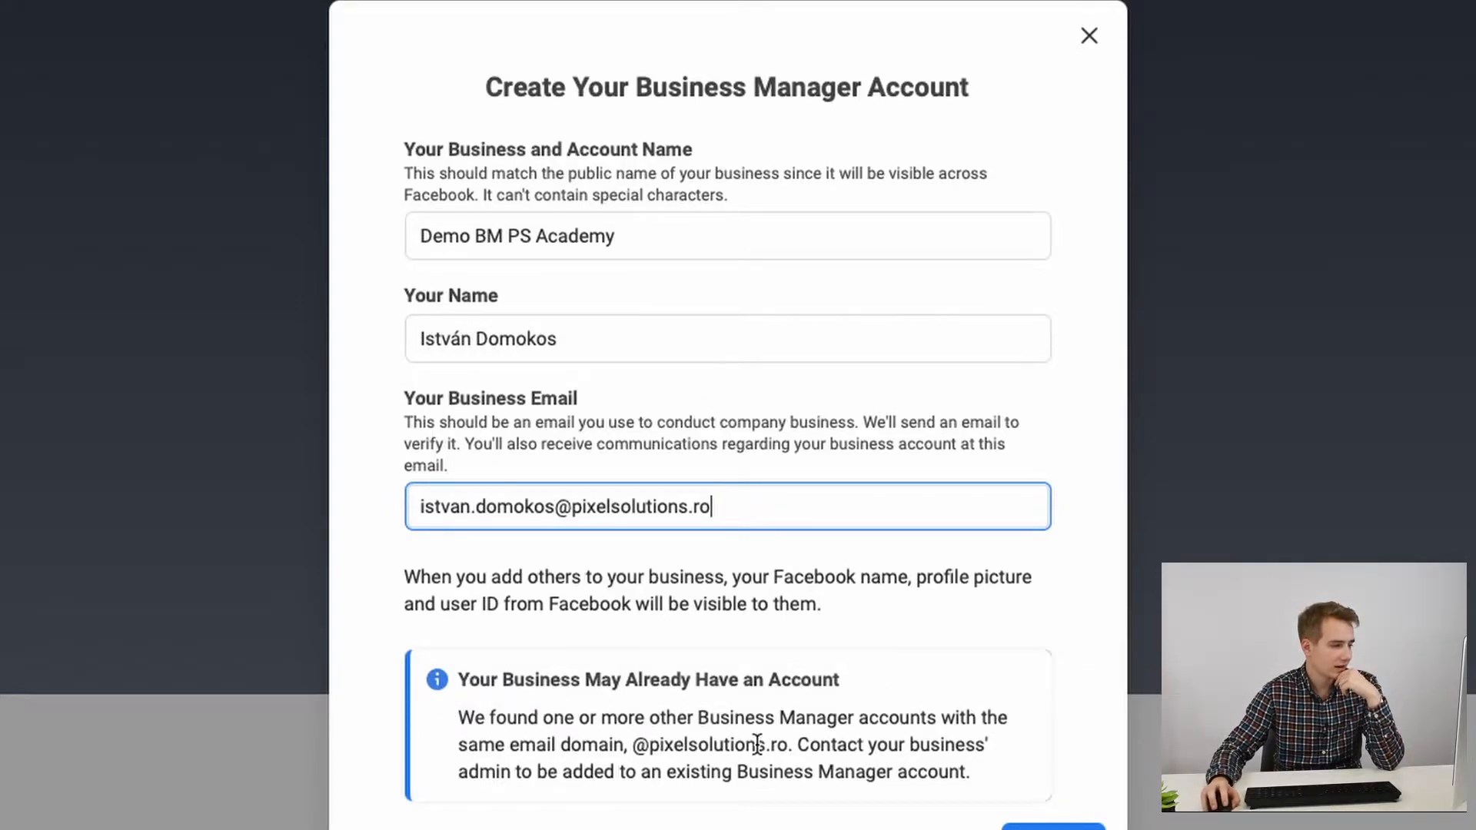
# Step: Enter the business email address and review the notice about its matching email domain
pyautogui.moveTo(632, 744); pyautogui.dragTo(796, 744)
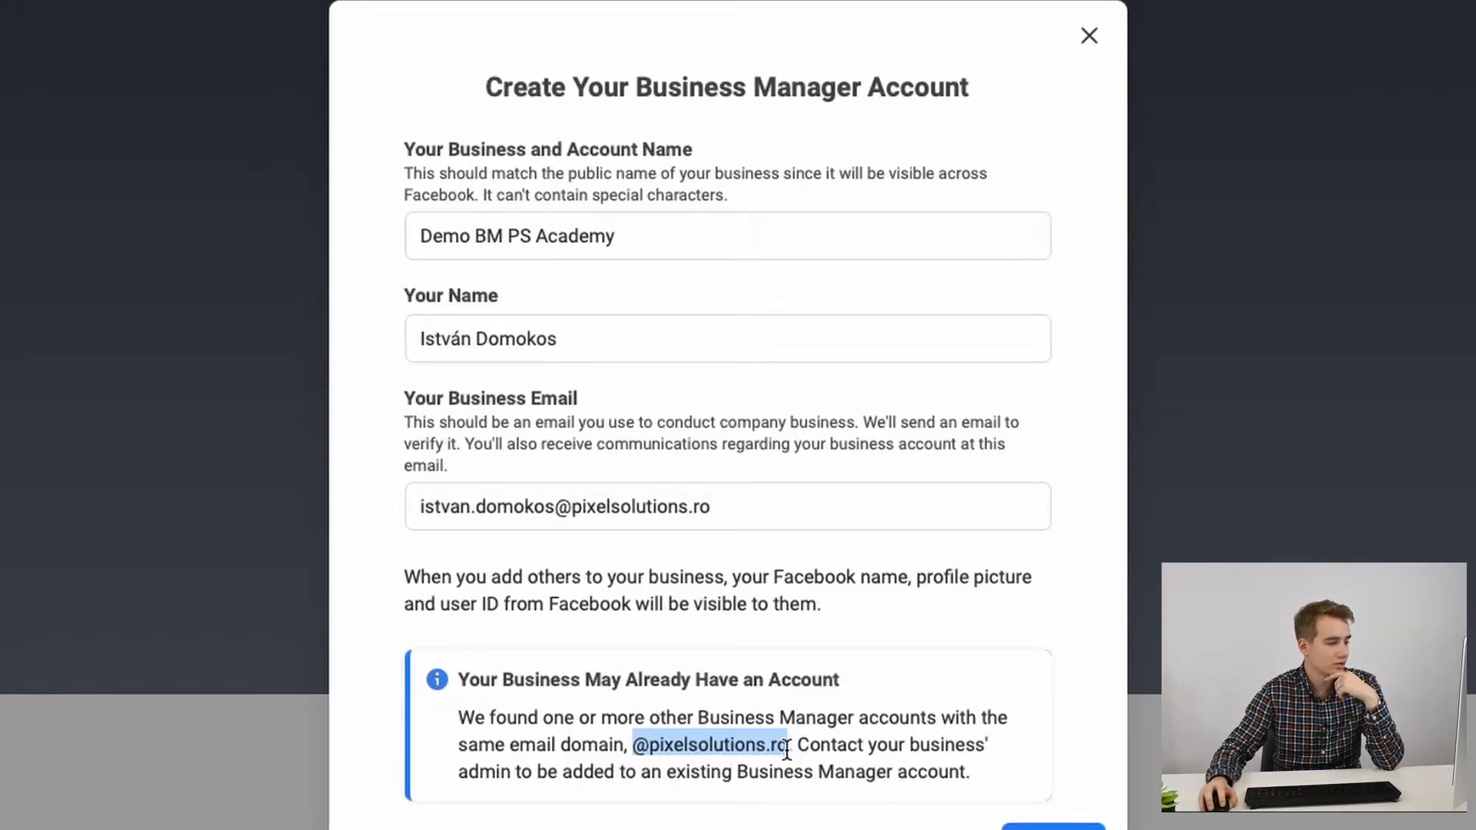
pyautogui.click(876, 736)
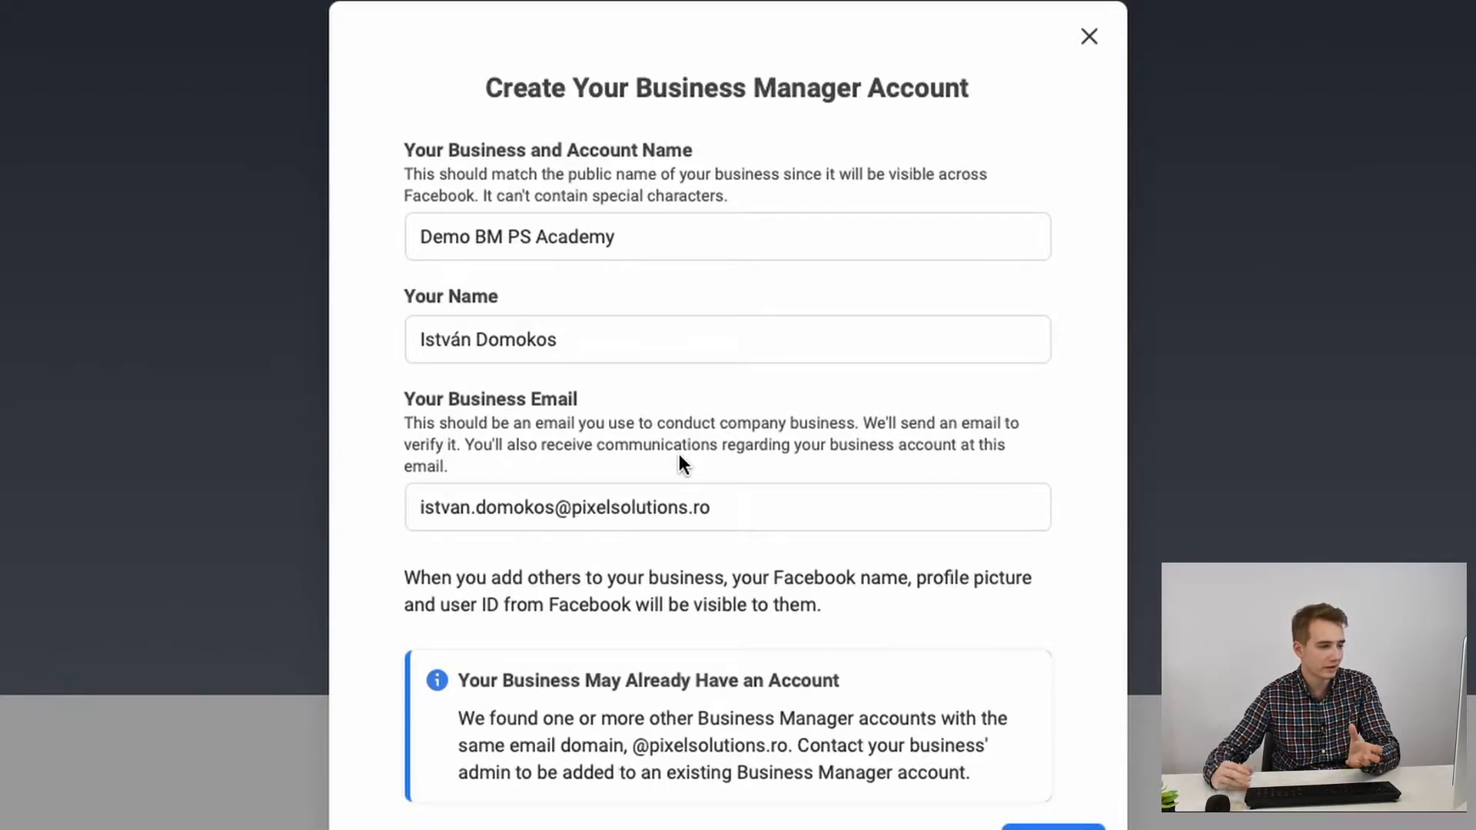
pyautogui.scroll(-2, 920, 695)
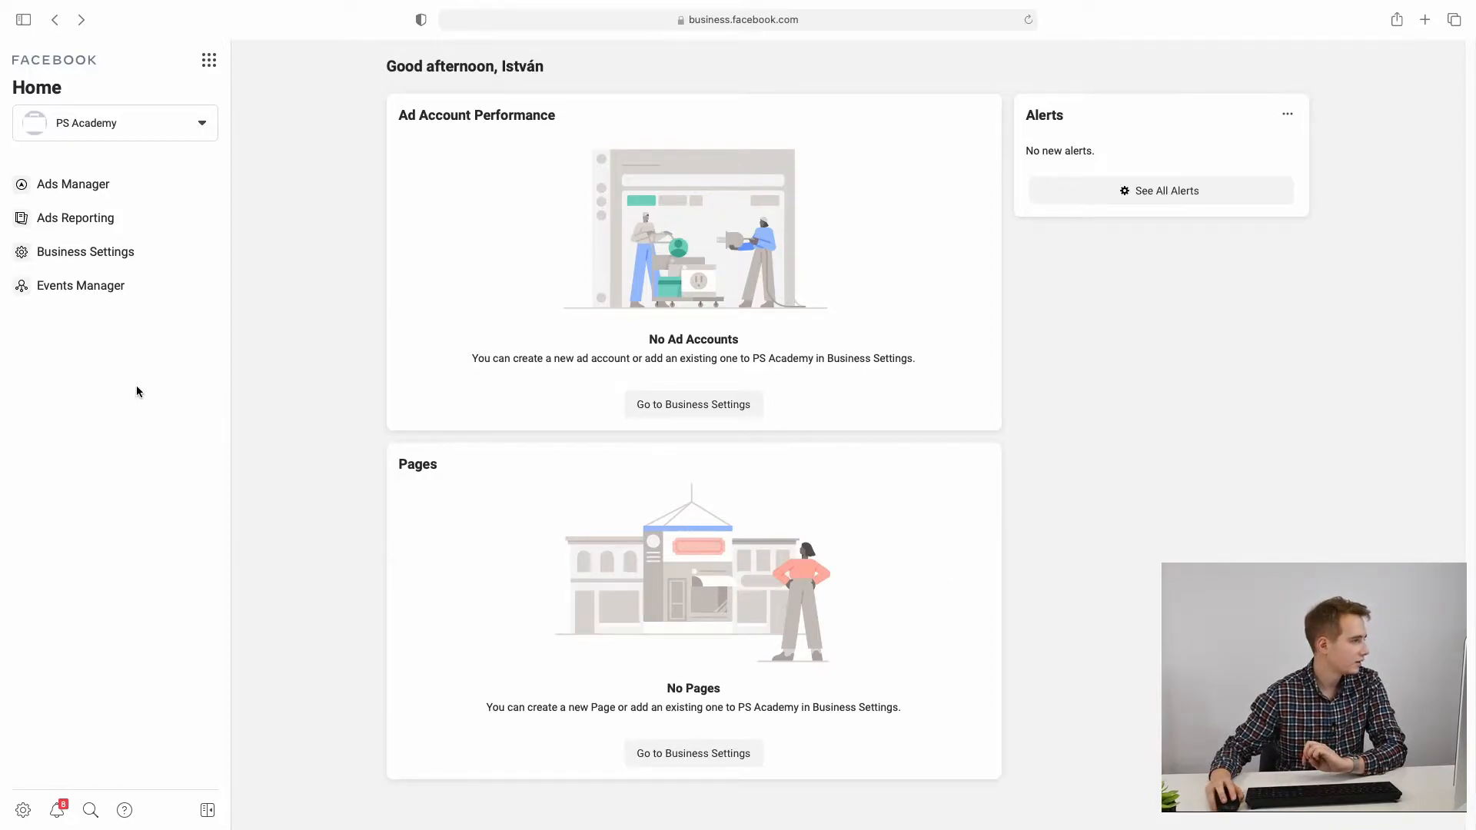
# Step: Open Business Settings at People, collapsing Users and Accounts, then re-expanding Users
pyautogui.click(18, 815)
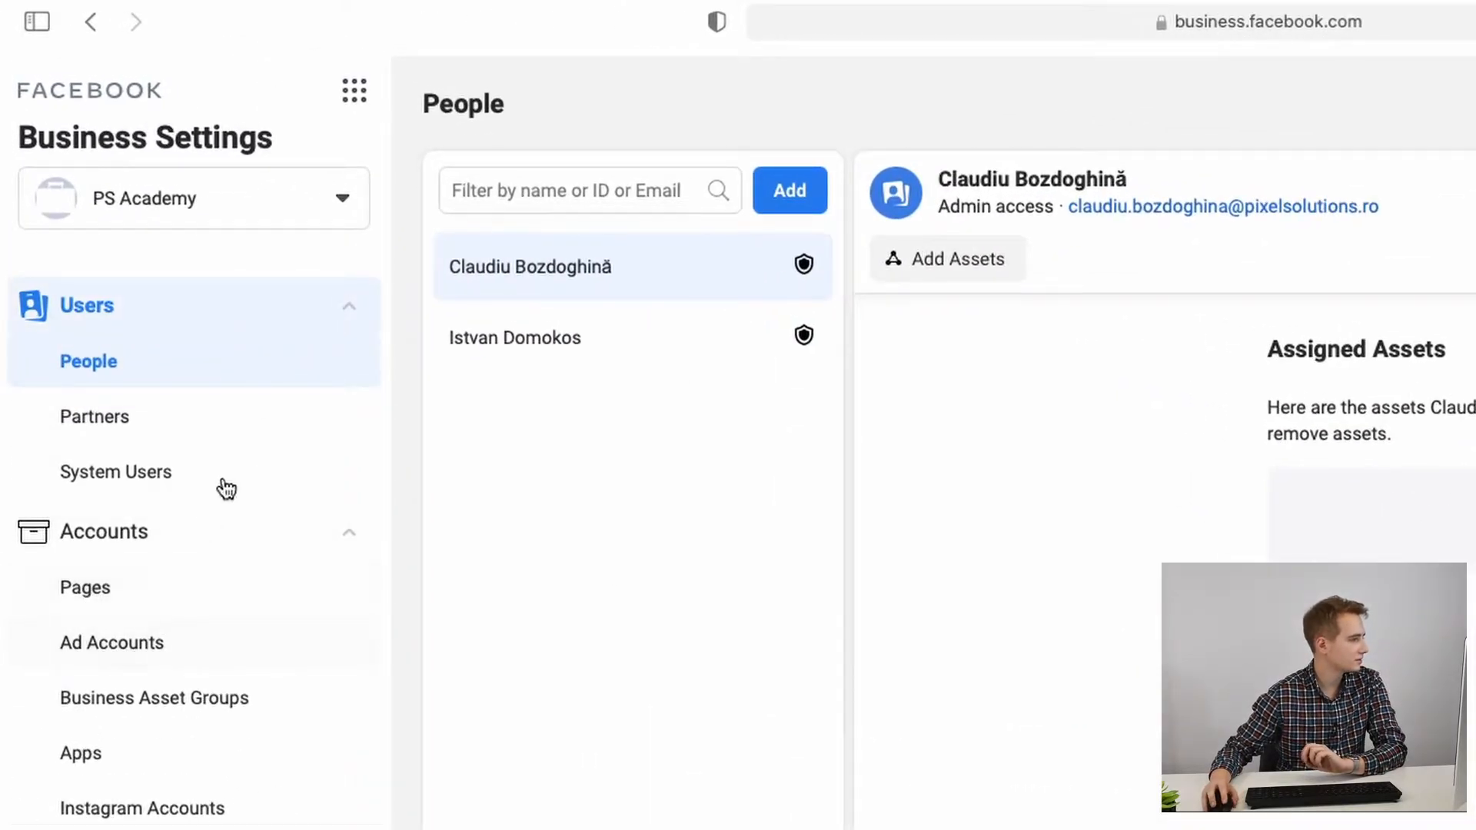
pyautogui.click(356, 326)
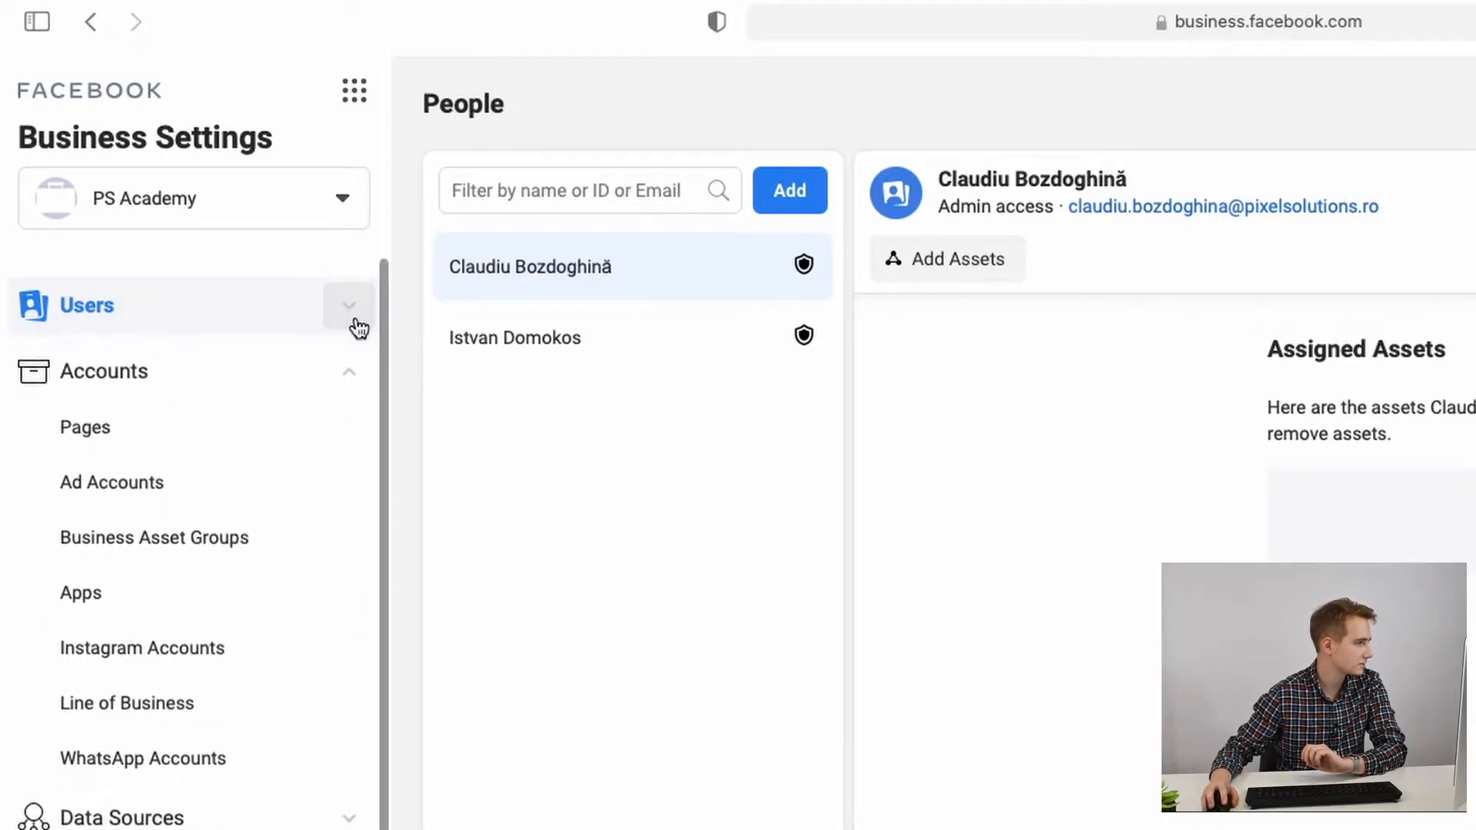
pyautogui.click(350, 377)
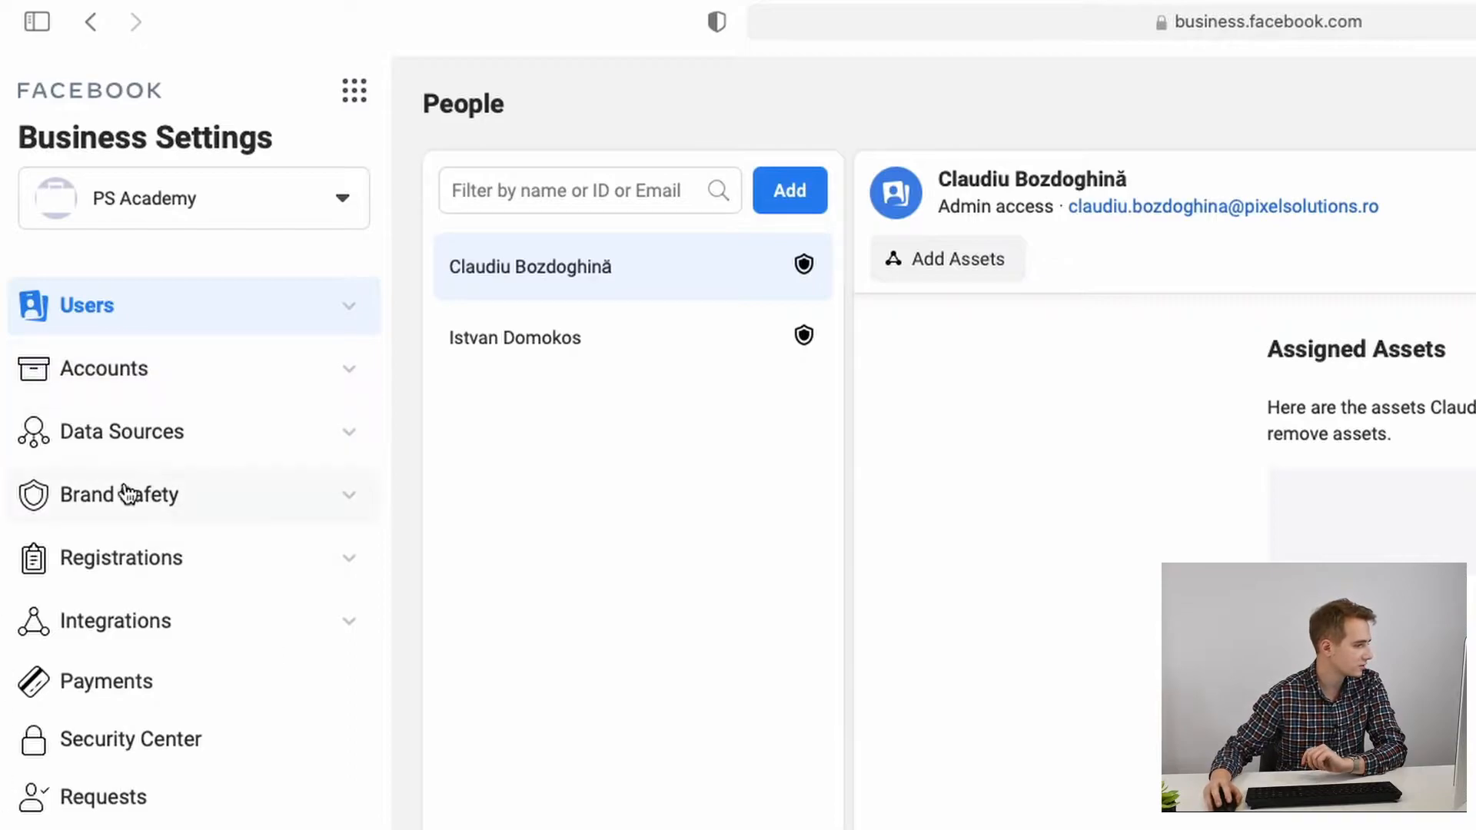
pyautogui.click(350, 323)
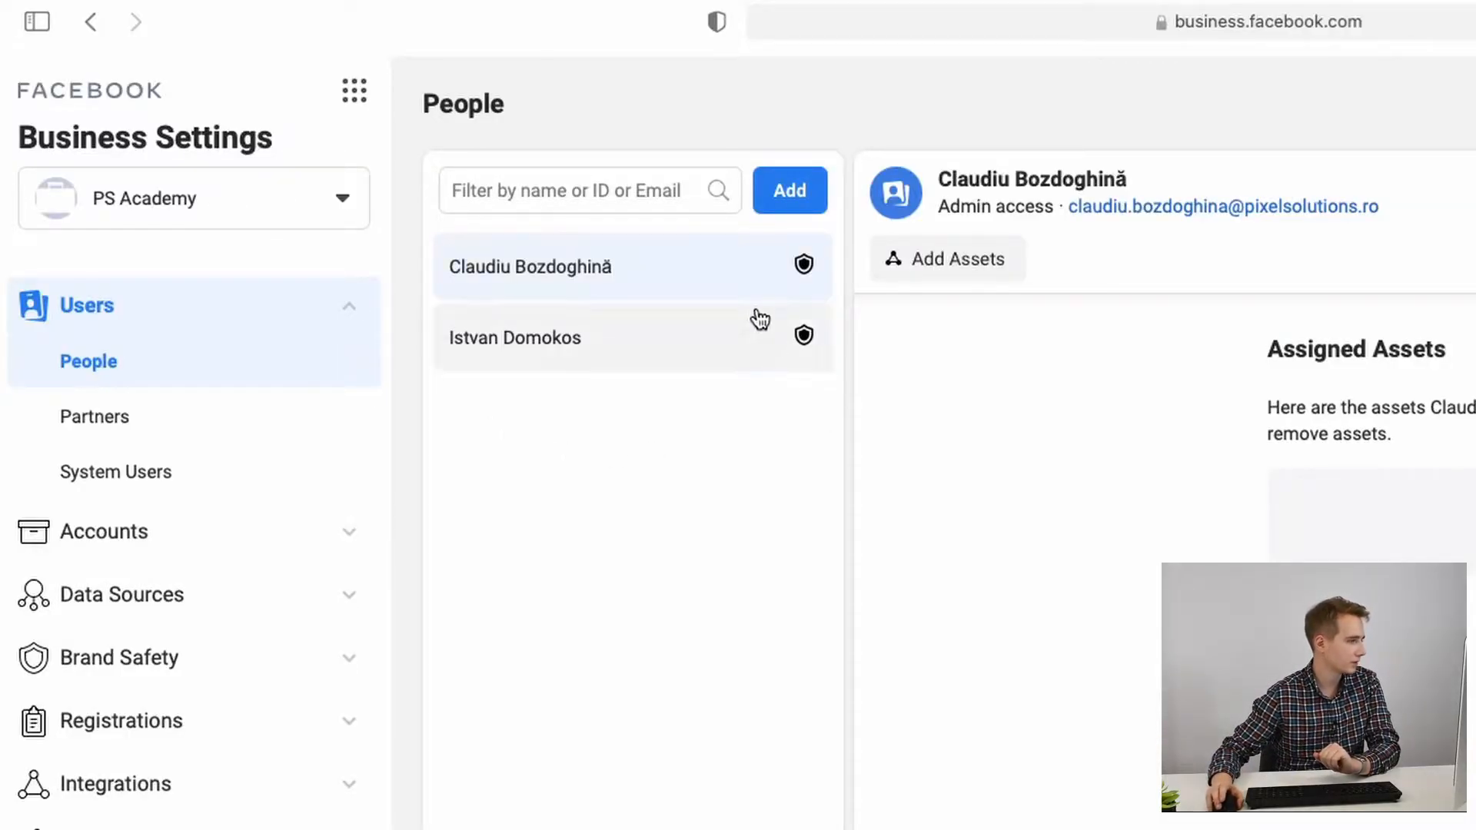
# Step: Go to the Partners page under Users in Business Settings
pyautogui.moveTo(804, 275)
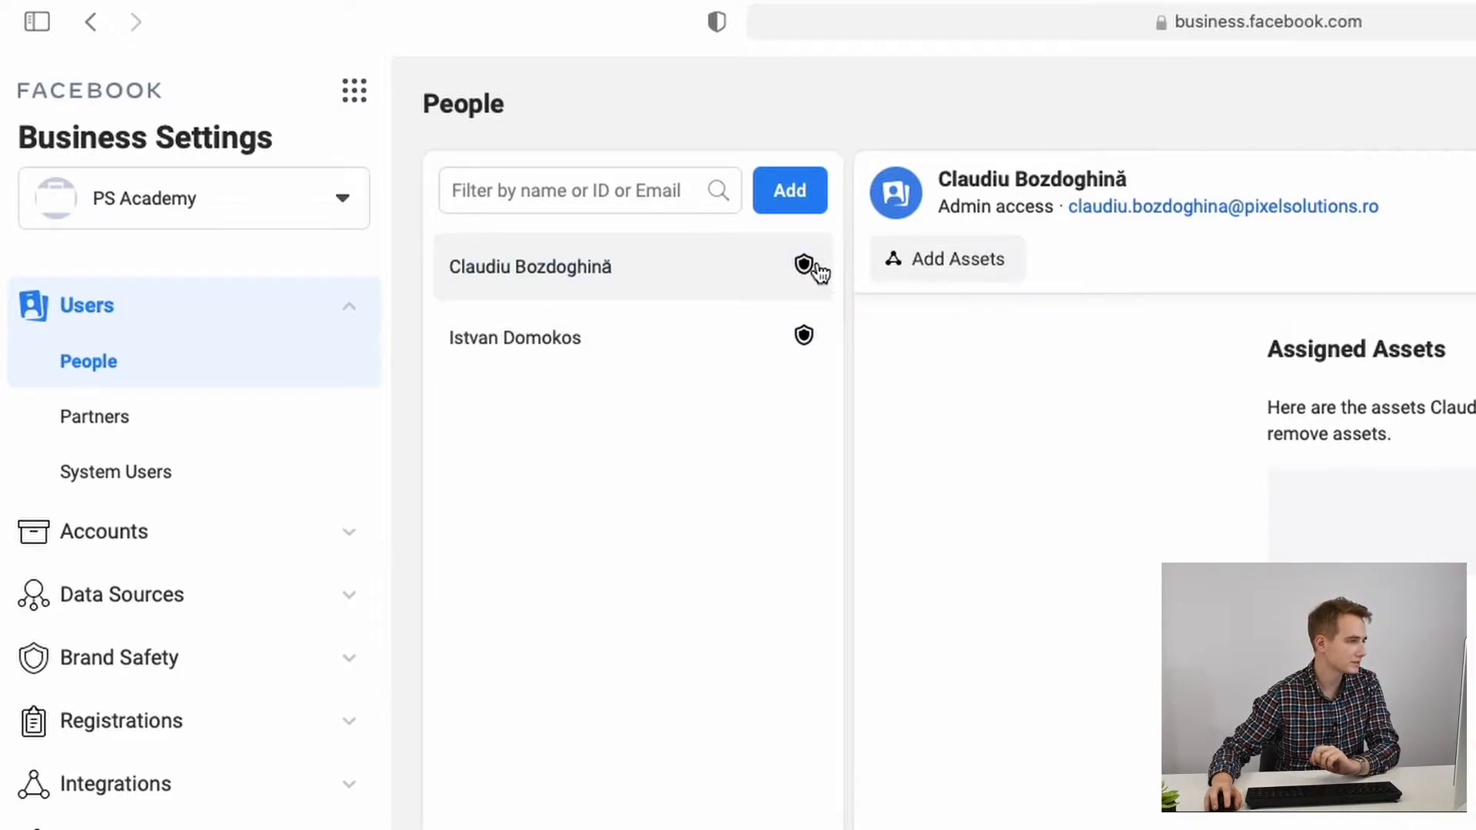
pyautogui.moveTo(805, 336)
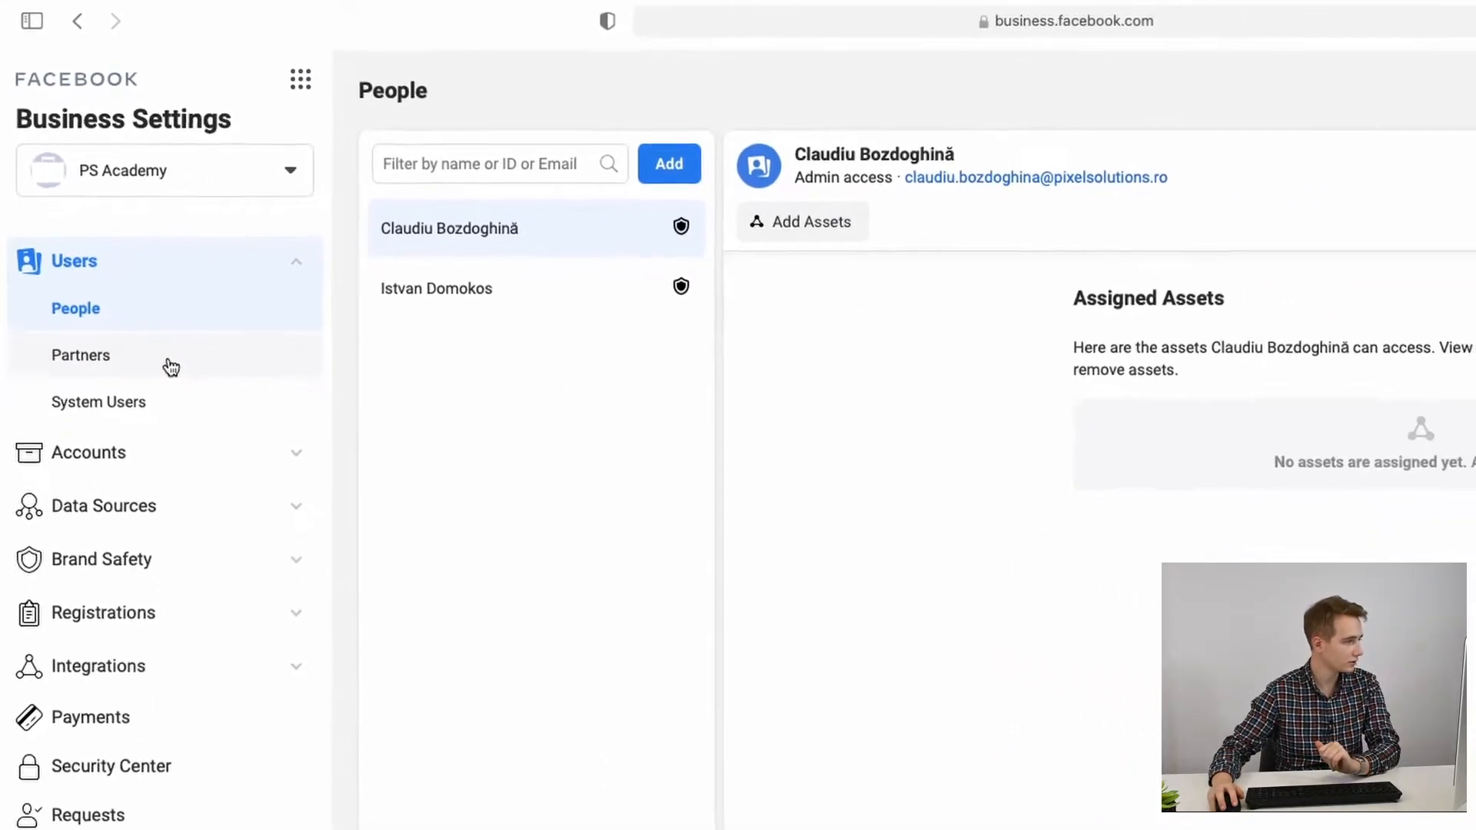
pyautogui.click(197, 417)
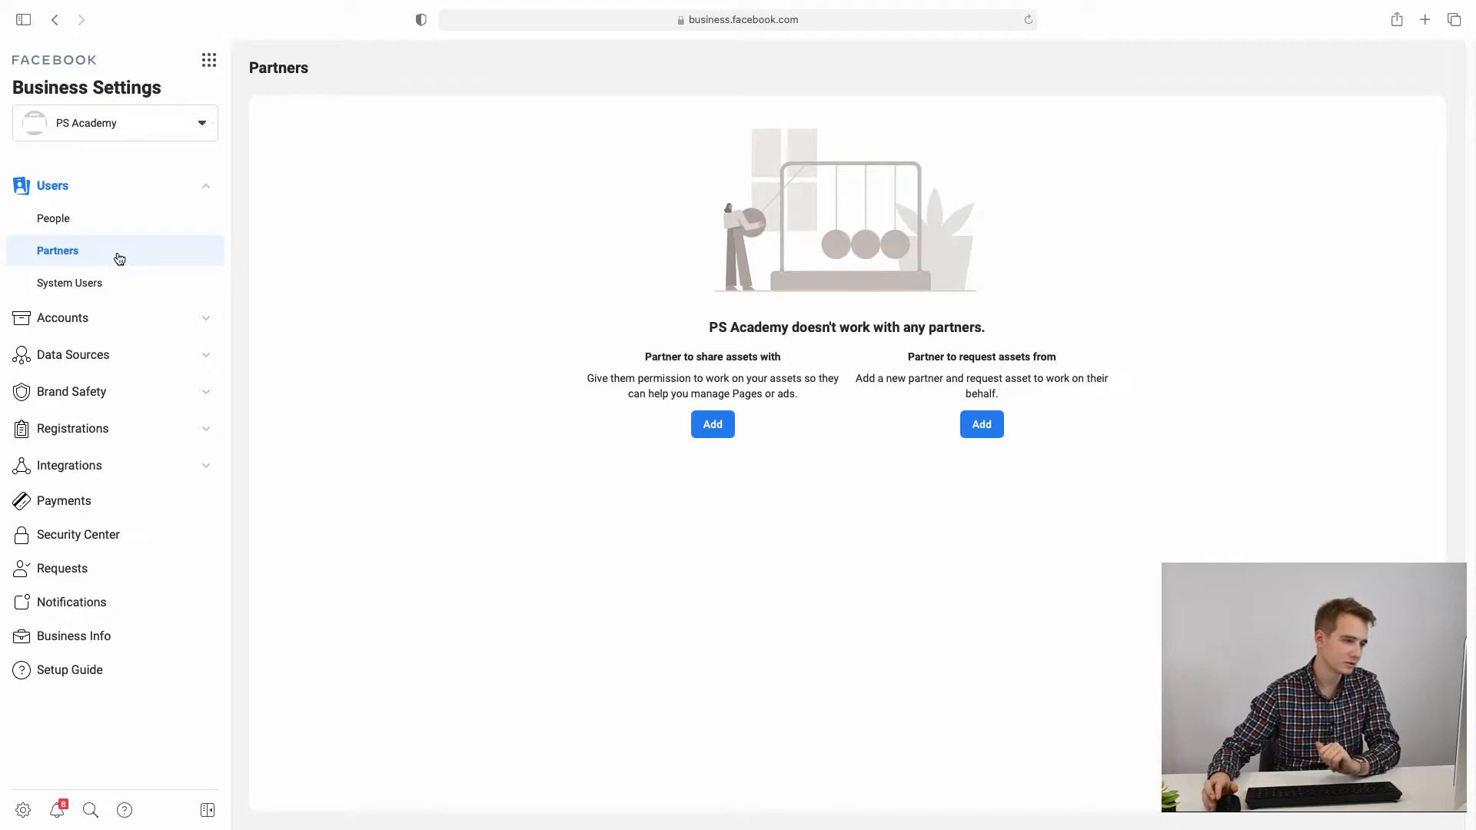
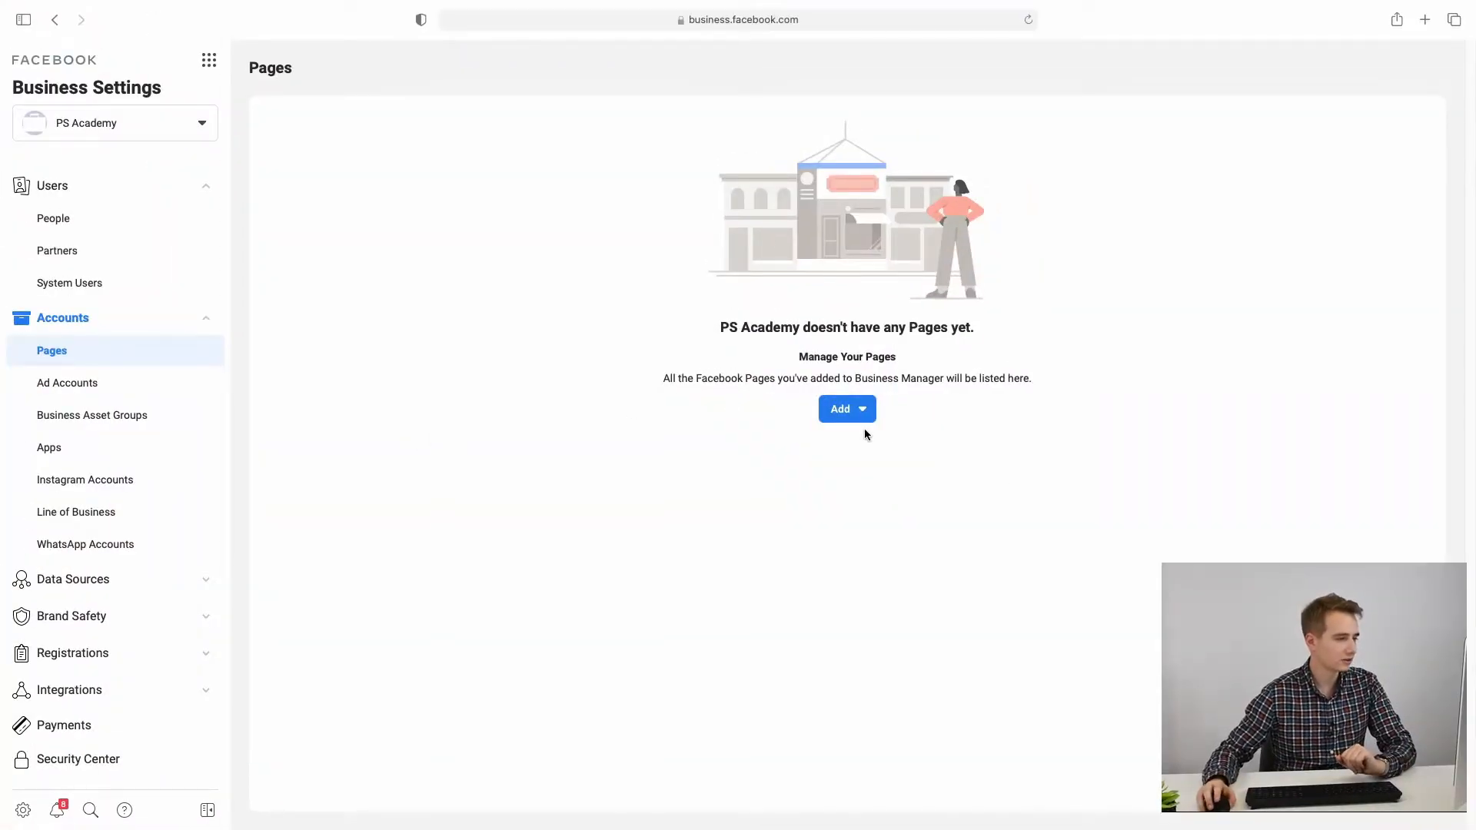
# Step: Choose to add a Page from the Add dropdown, bringing up the Primary Page Required notice
pyautogui.click(864, 416)
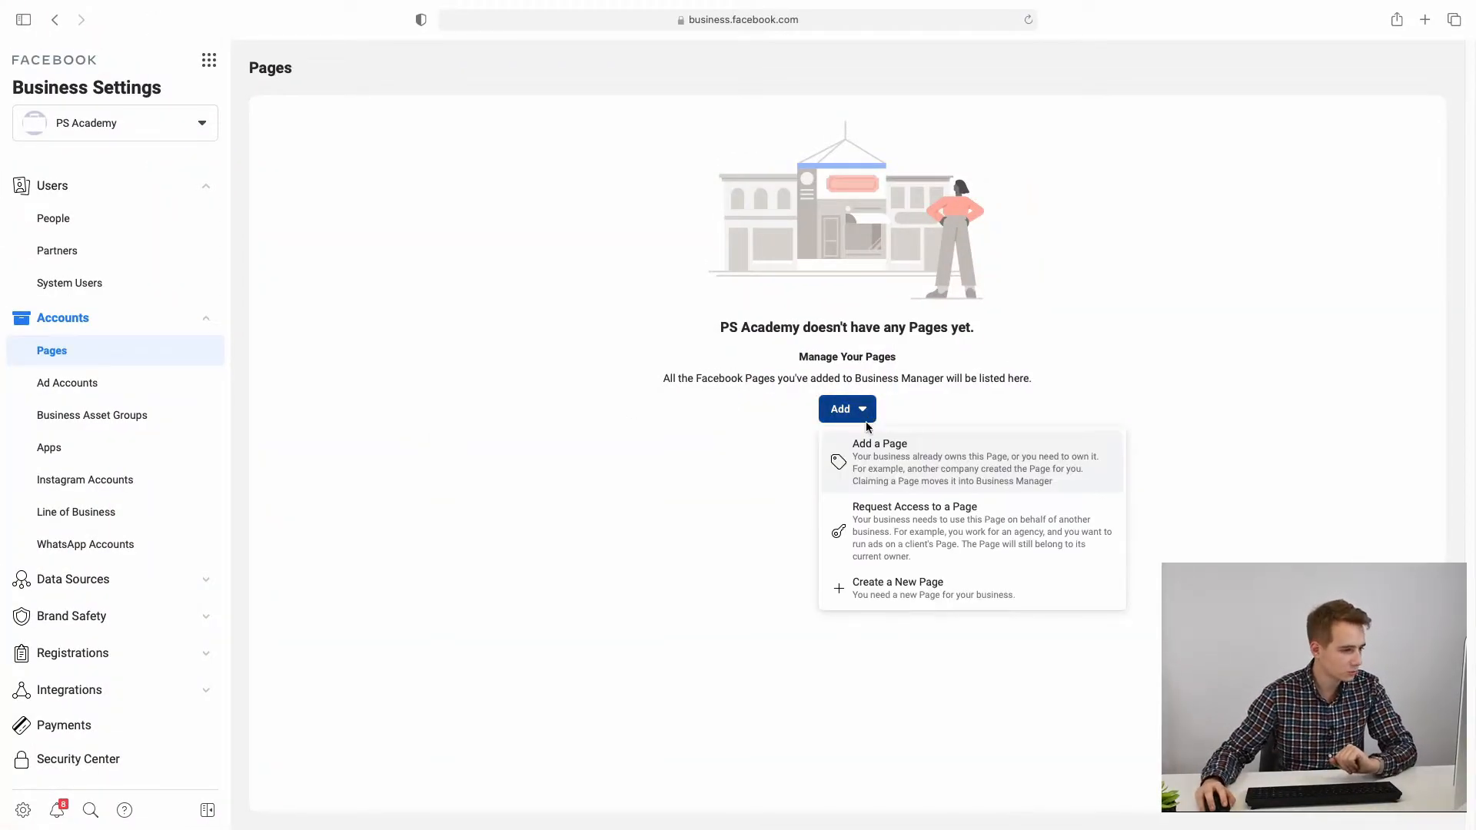
pyautogui.click(921, 542)
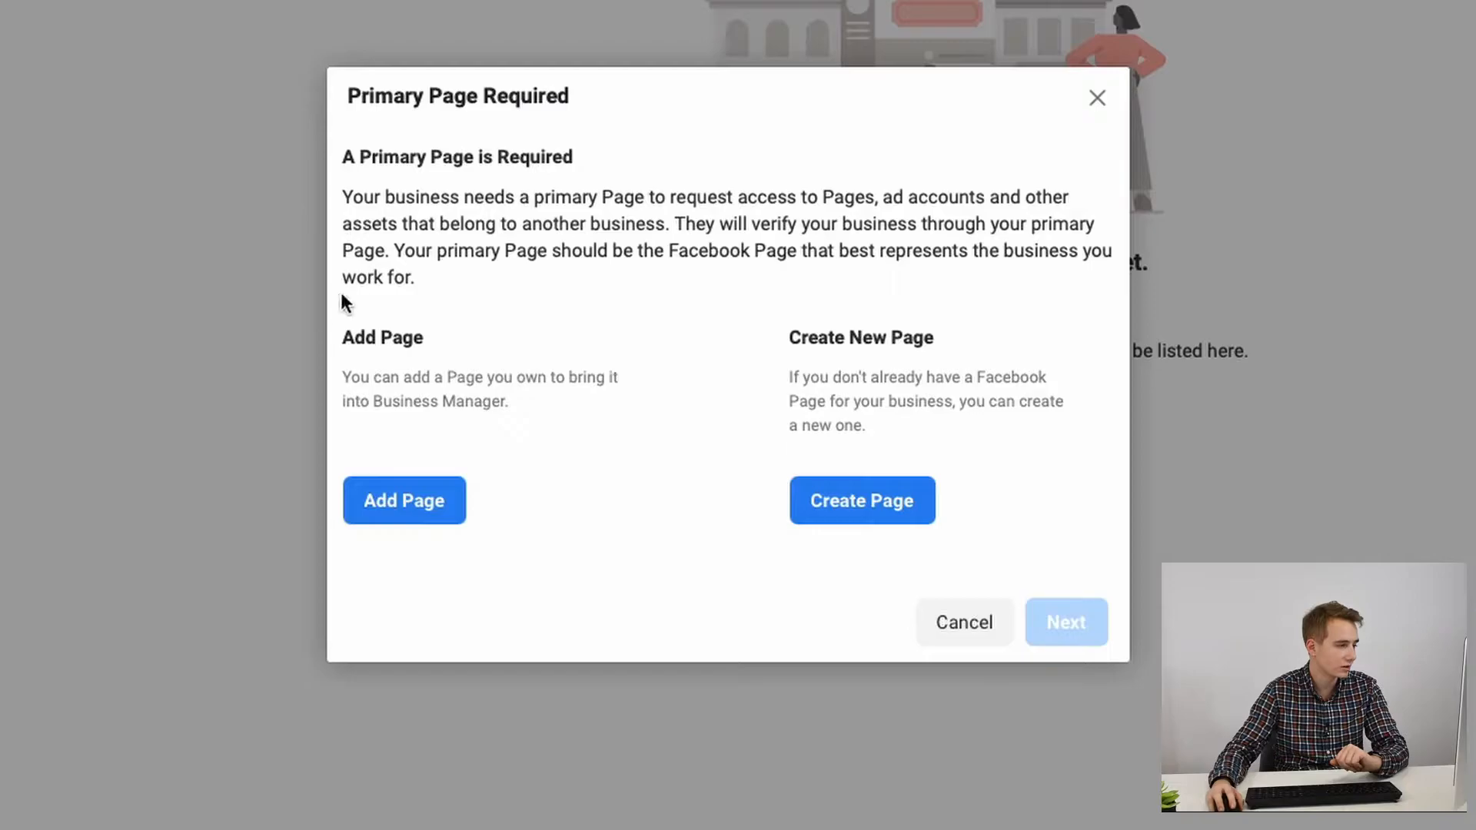
# Step: Add the existing PS Academy Demo Page by searching 'PS Ac' and picking it from suggestions
pyautogui.click(415, 517)
pyautogui.click(498, 318)
pyautogui.click(484, 366)
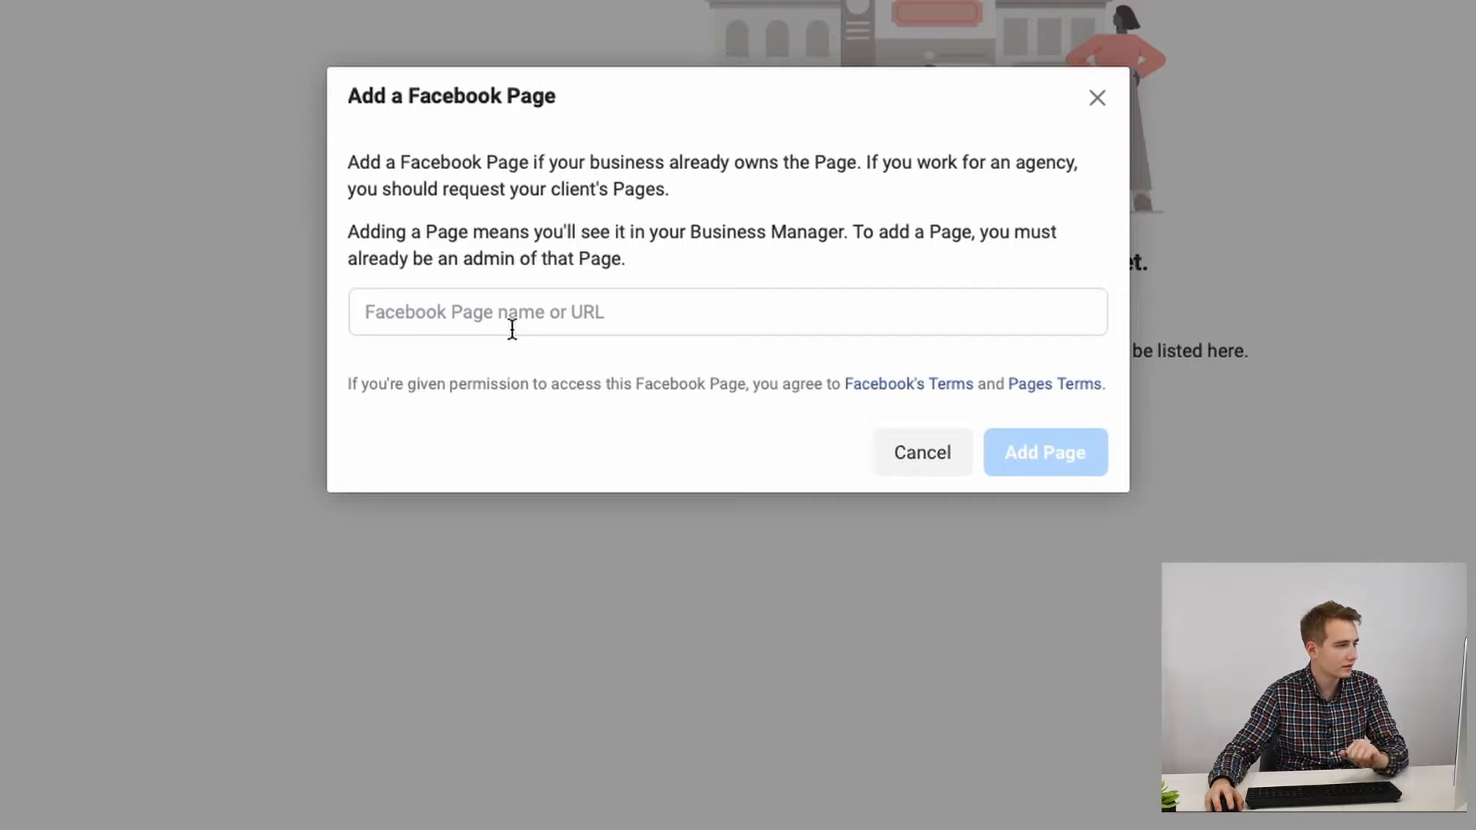
pyautogui.click(457, 312)
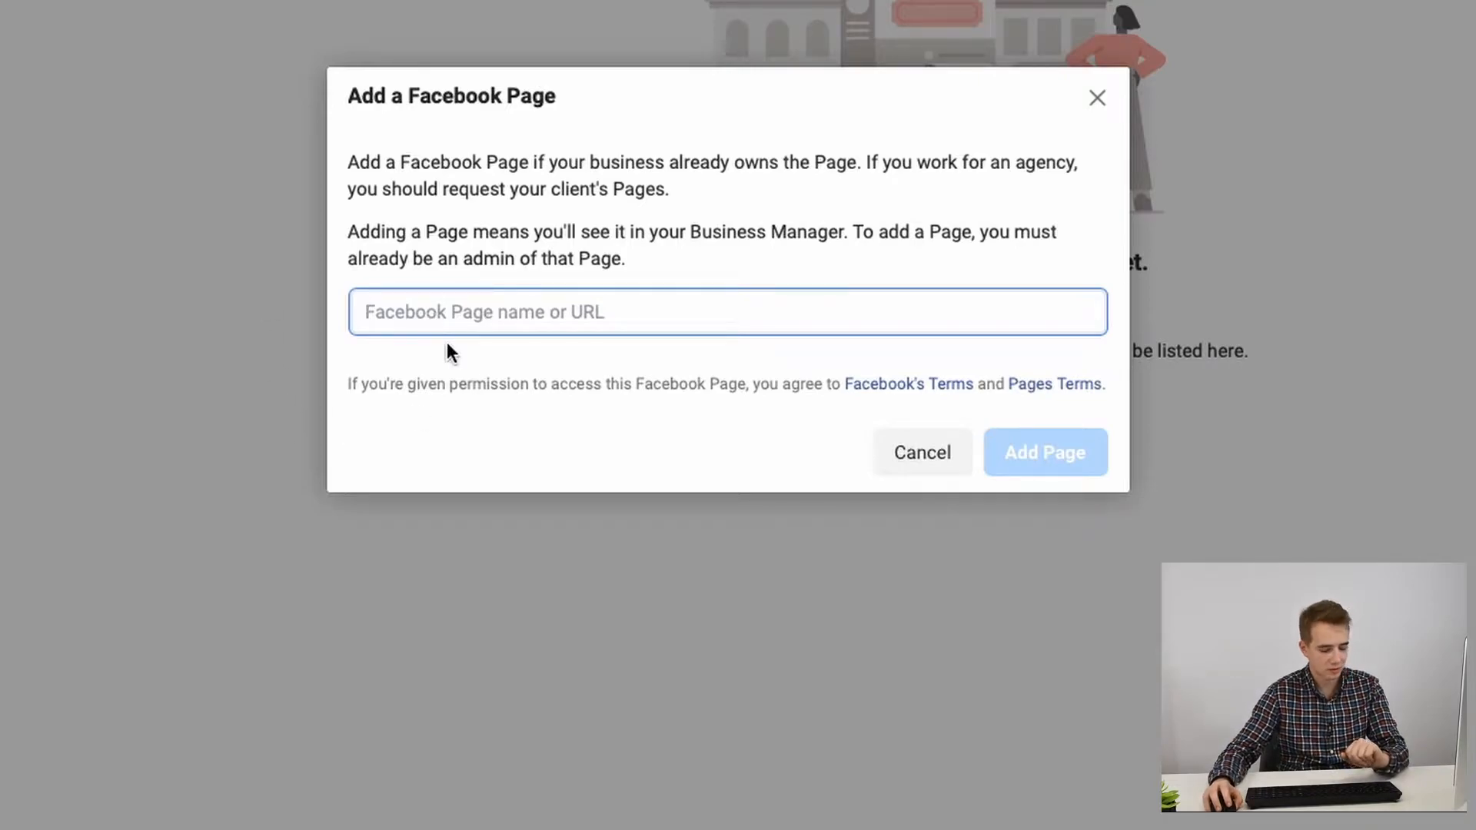
pyautogui.write('PS Ac')
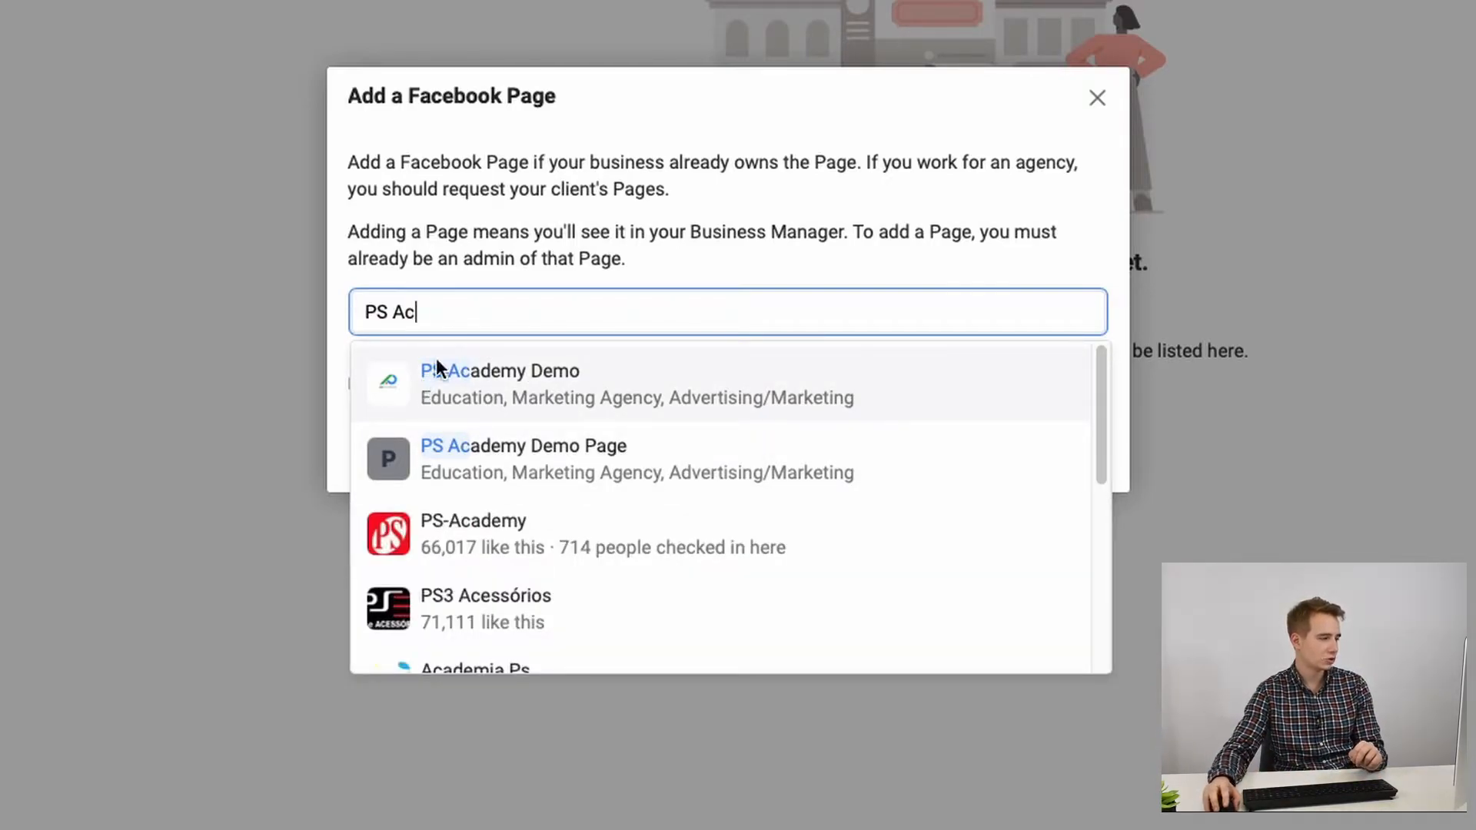
pyautogui.scroll(-3, 523, 534)
pyautogui.scroll(3, 524, 529)
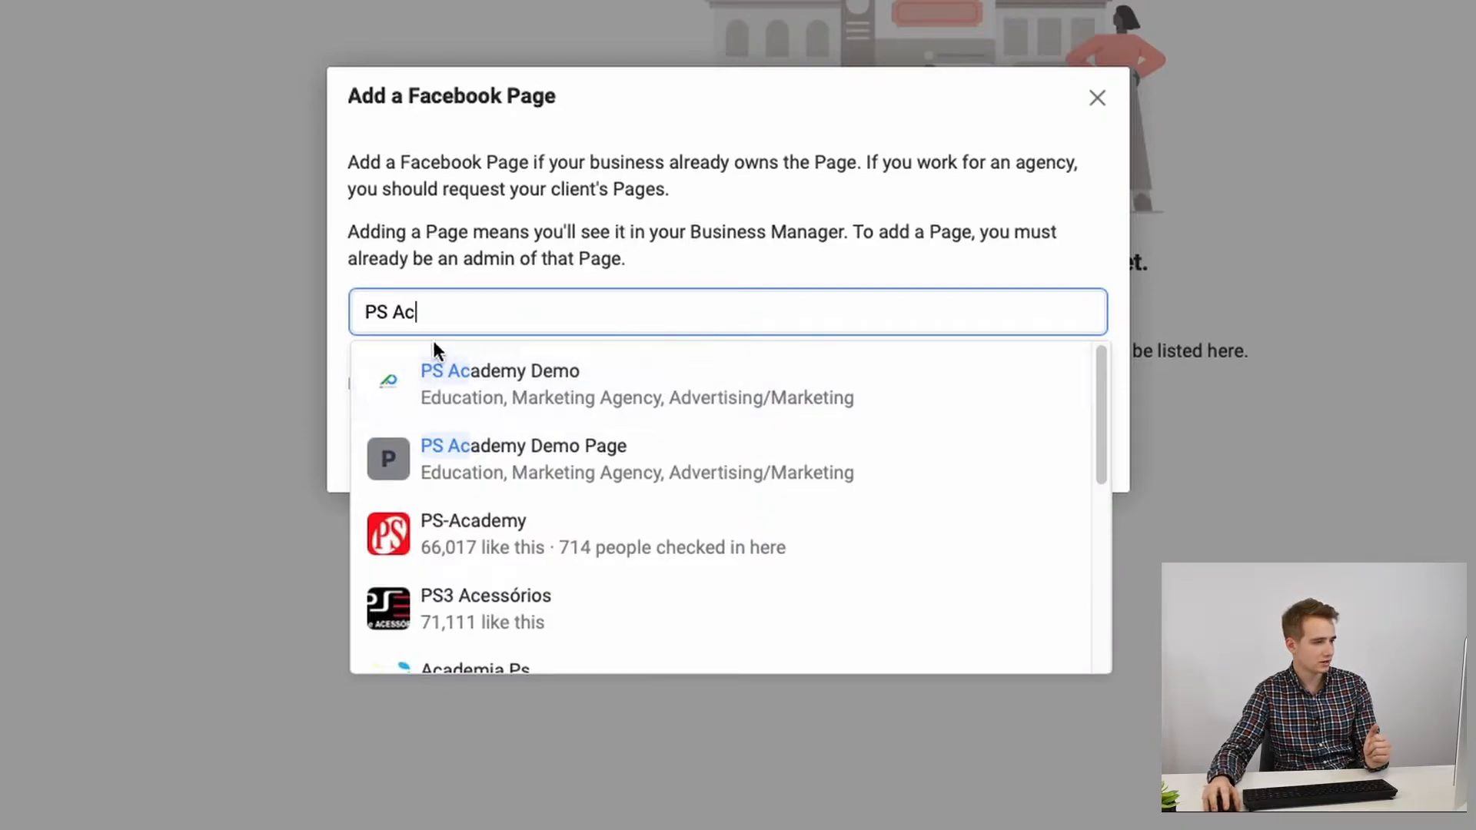
pyautogui.click(510, 380)
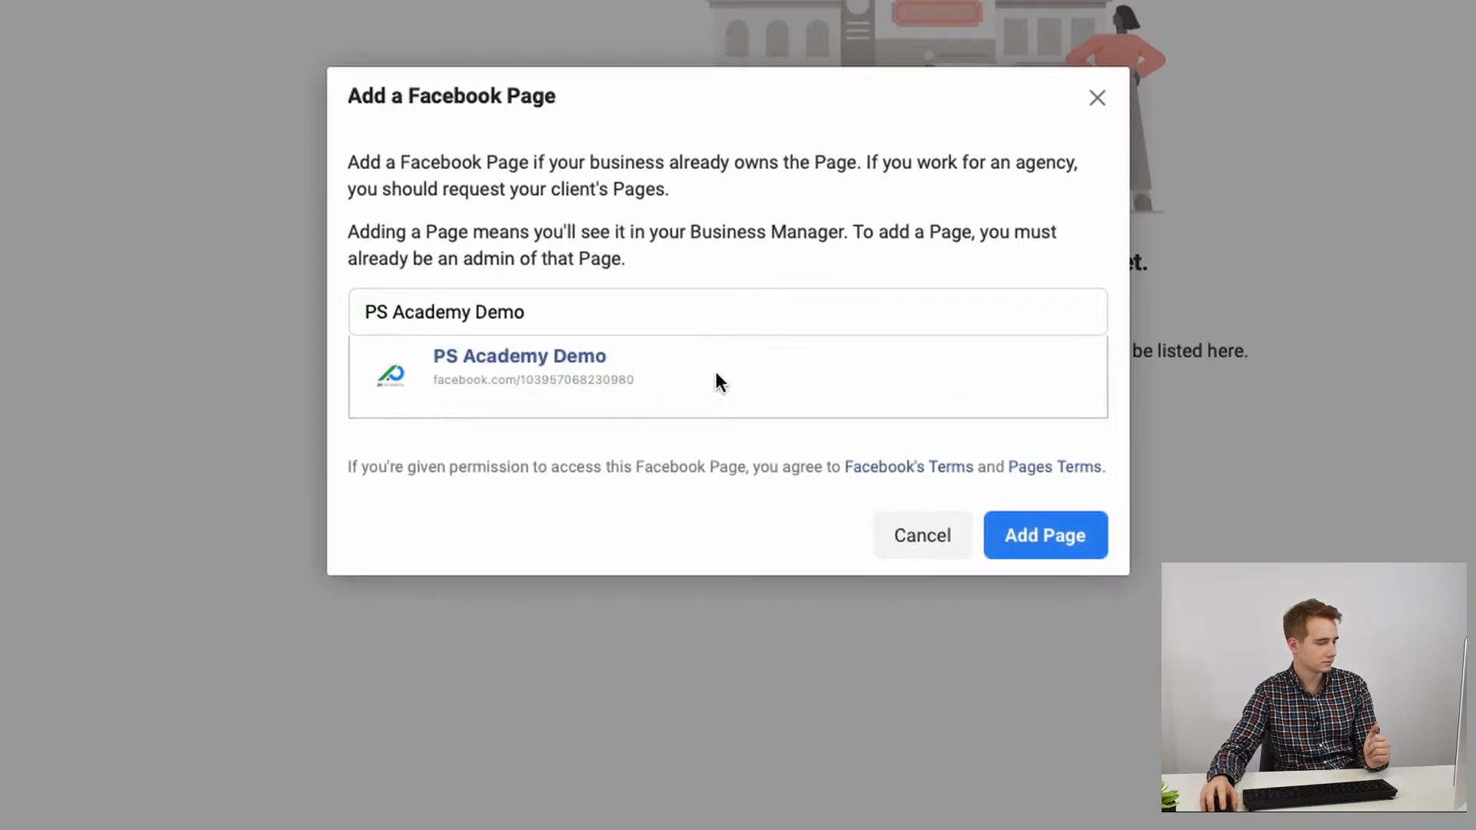
pyautogui.click(1019, 541)
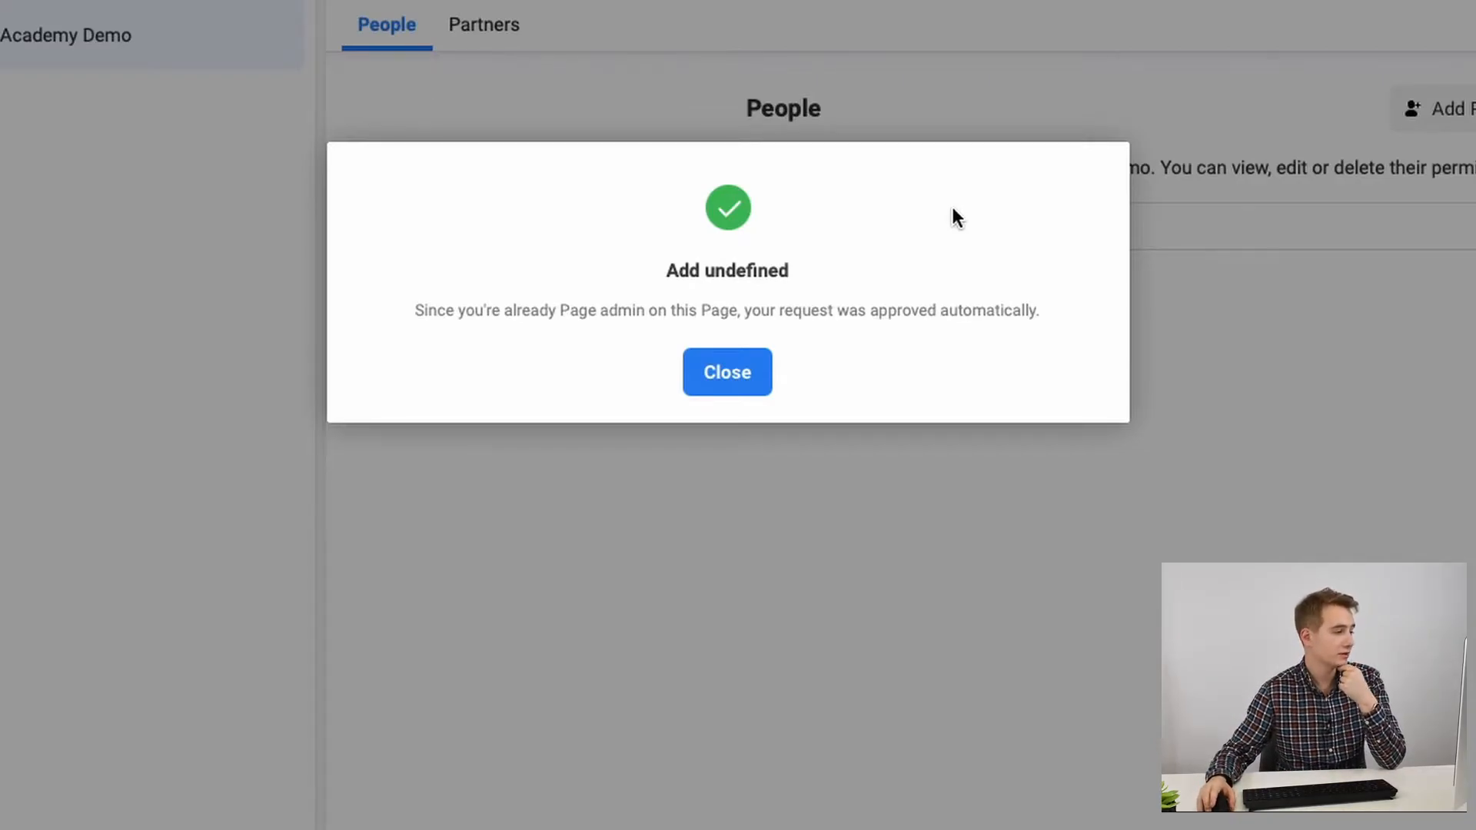
# Step: Point out the automatic approval note, then dismiss the confirmation
pyautogui.moveTo(513, 311); pyautogui.dragTo(795, 315)
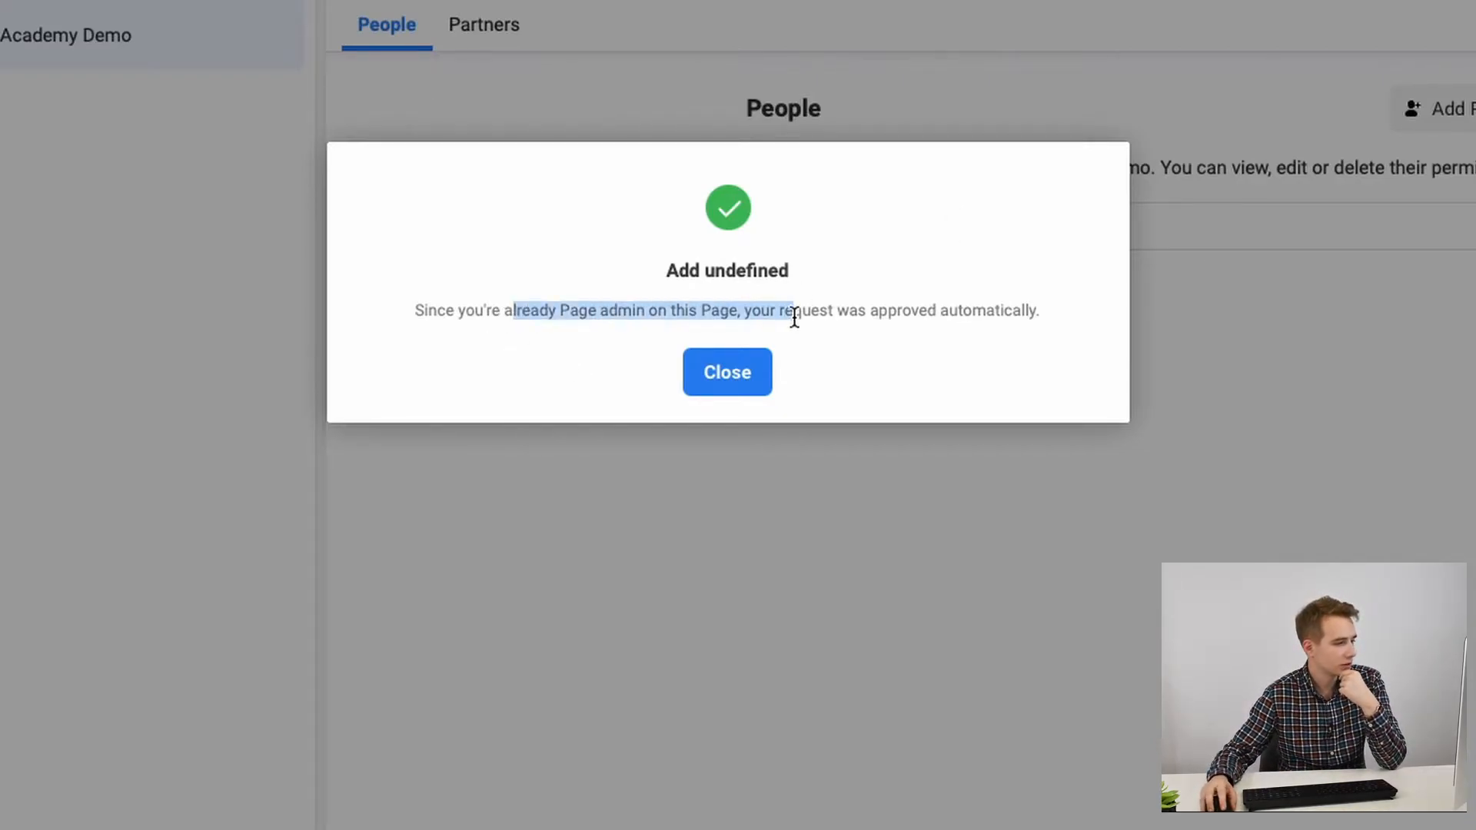
pyautogui.click(1013, 343)
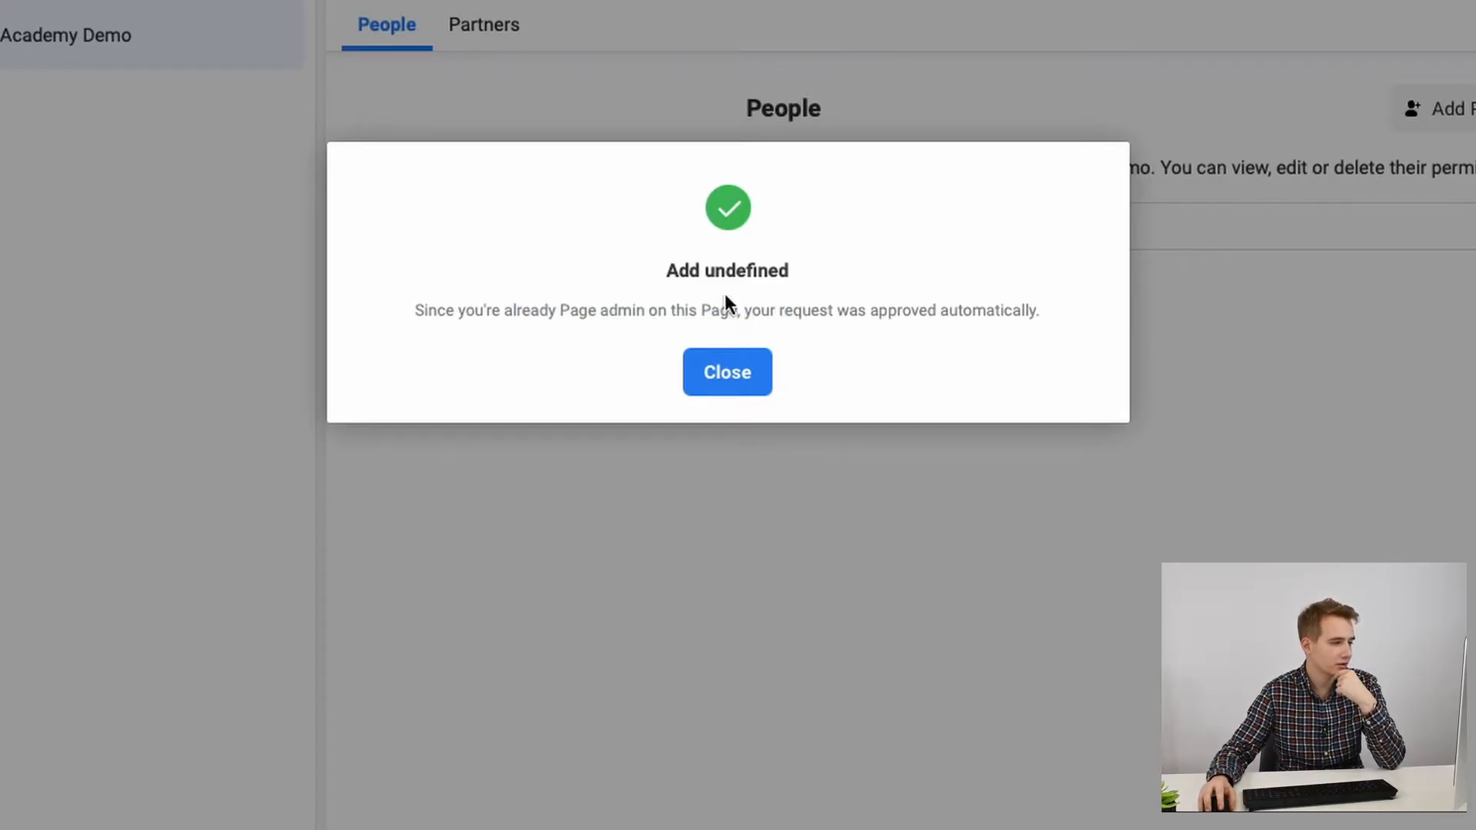
pyautogui.click(737, 378)
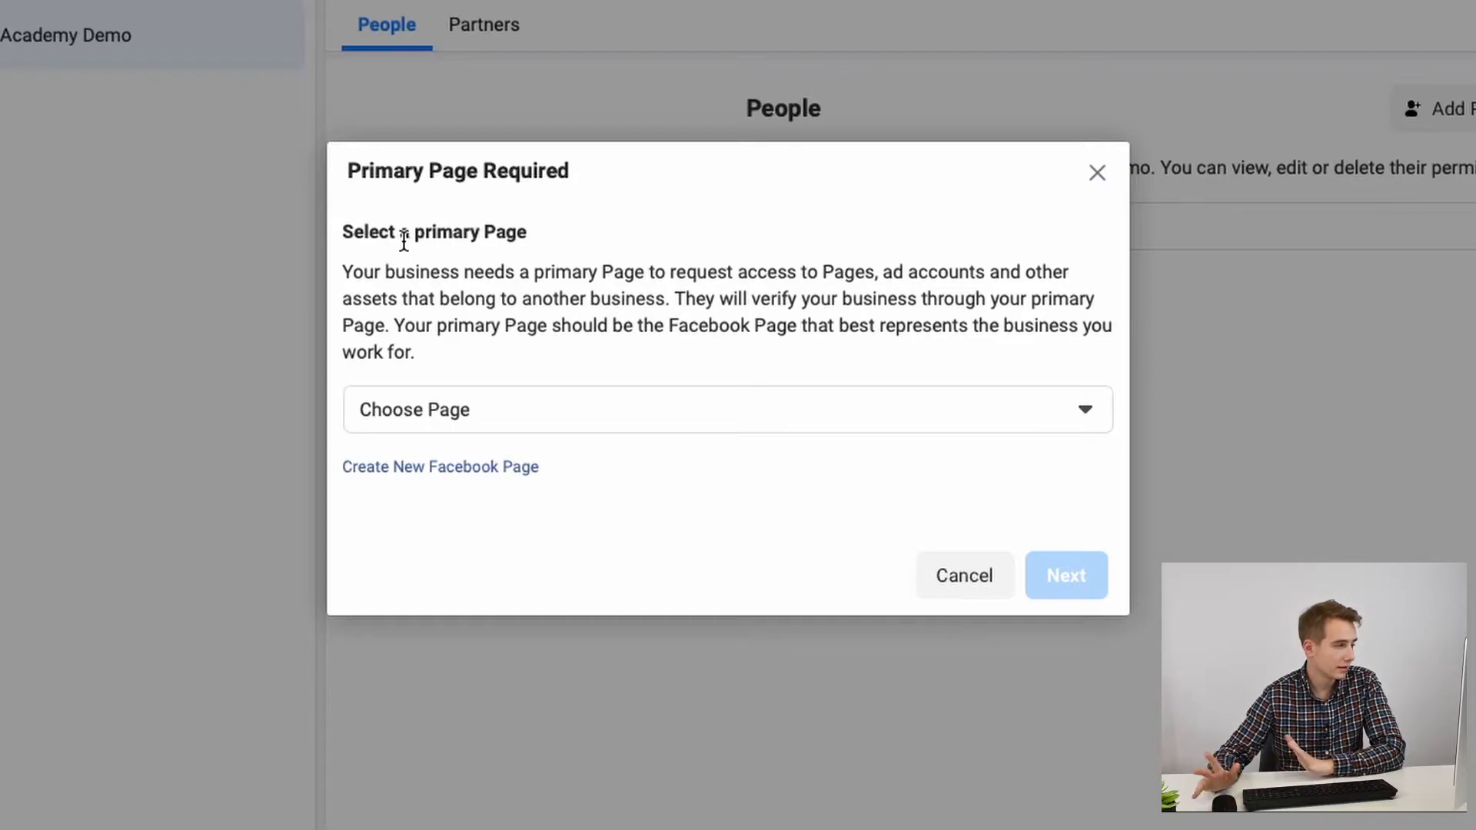
# Step: Make PS Academy Demo the primary Page and cancel the follow-up Request Access dialog
pyautogui.click(502, 405)
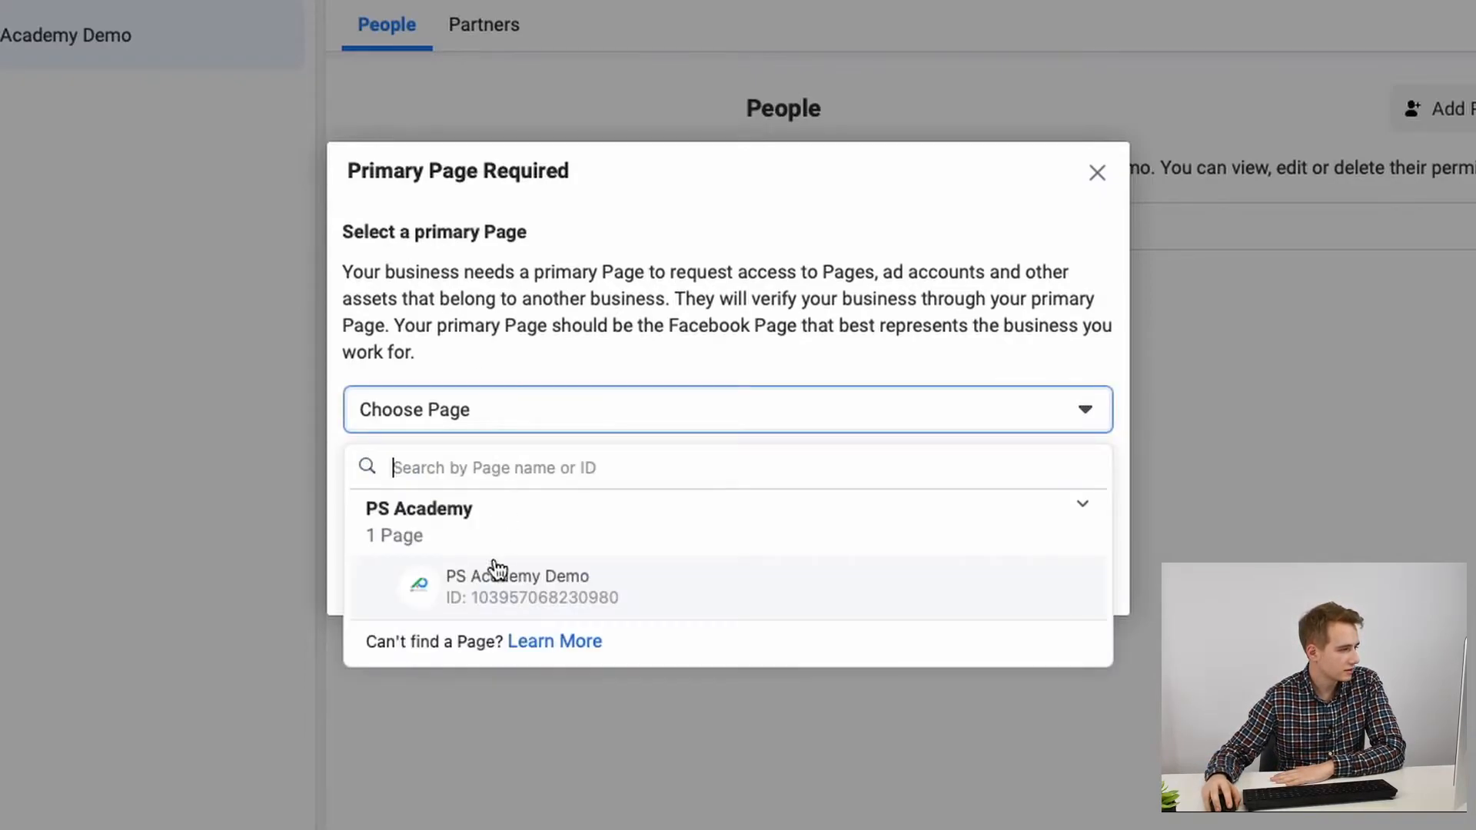
pyautogui.click(492, 608)
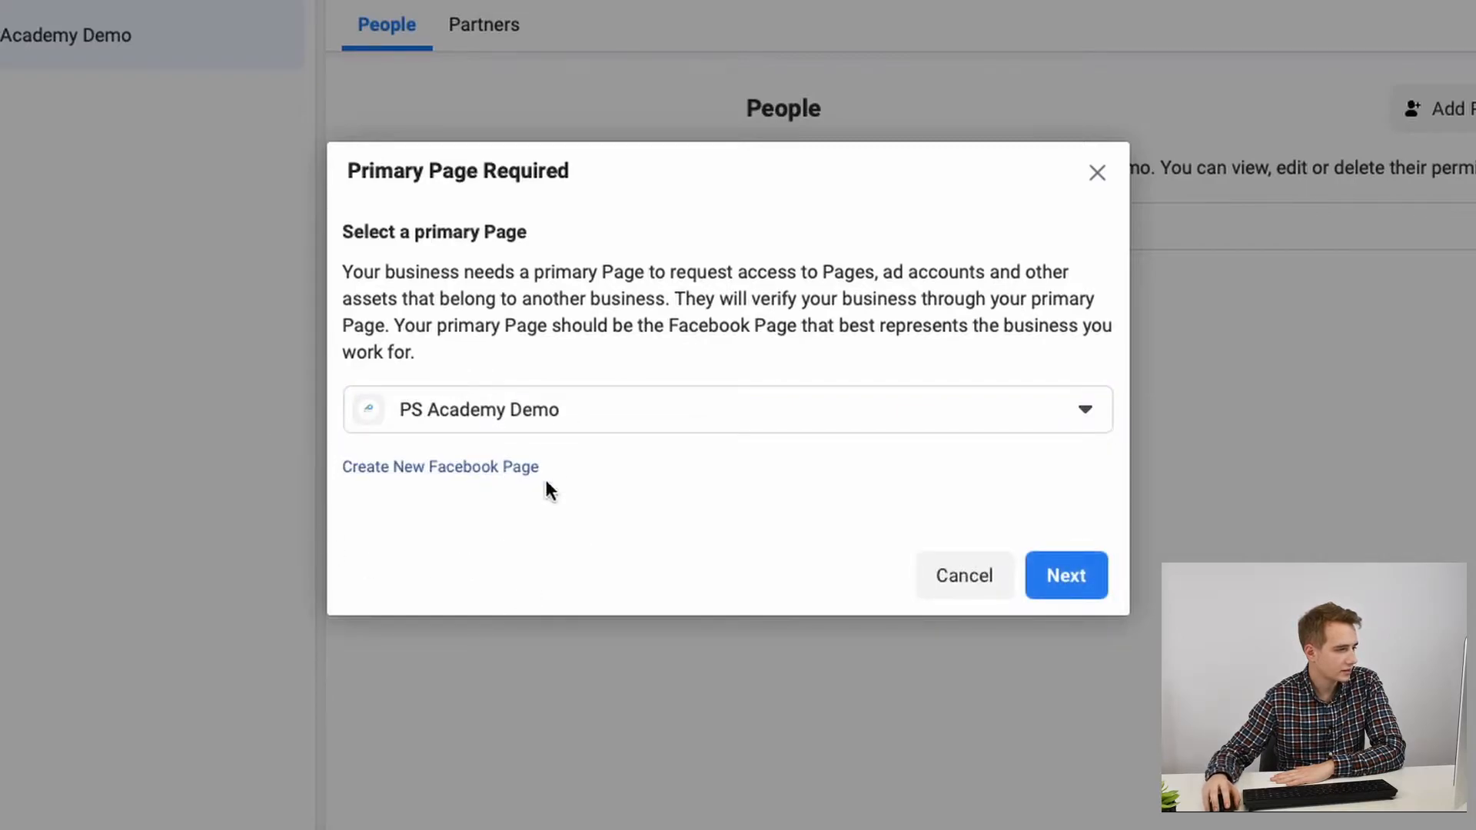
pyautogui.click(1065, 599)
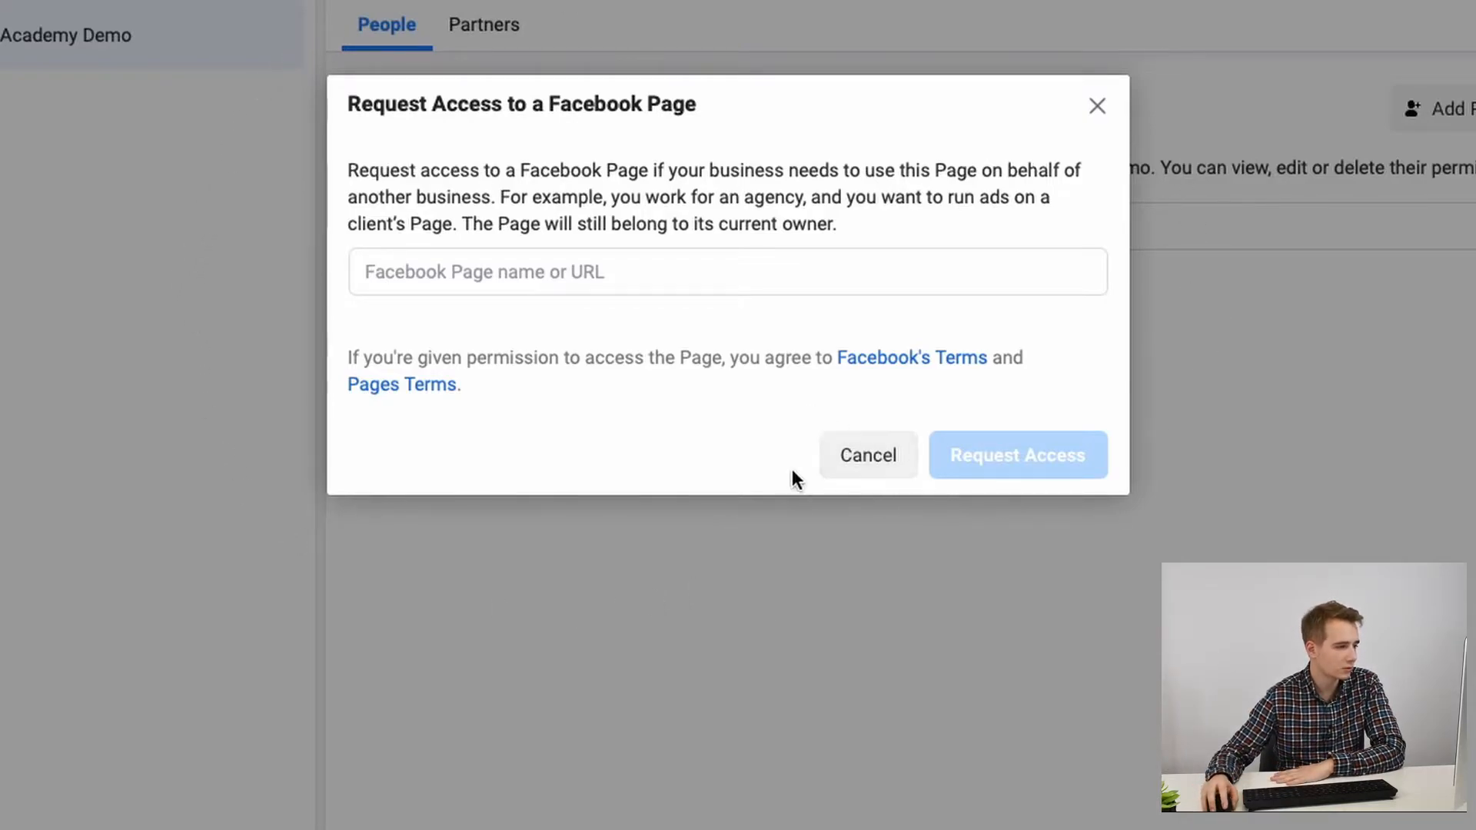
pyautogui.click(846, 456)
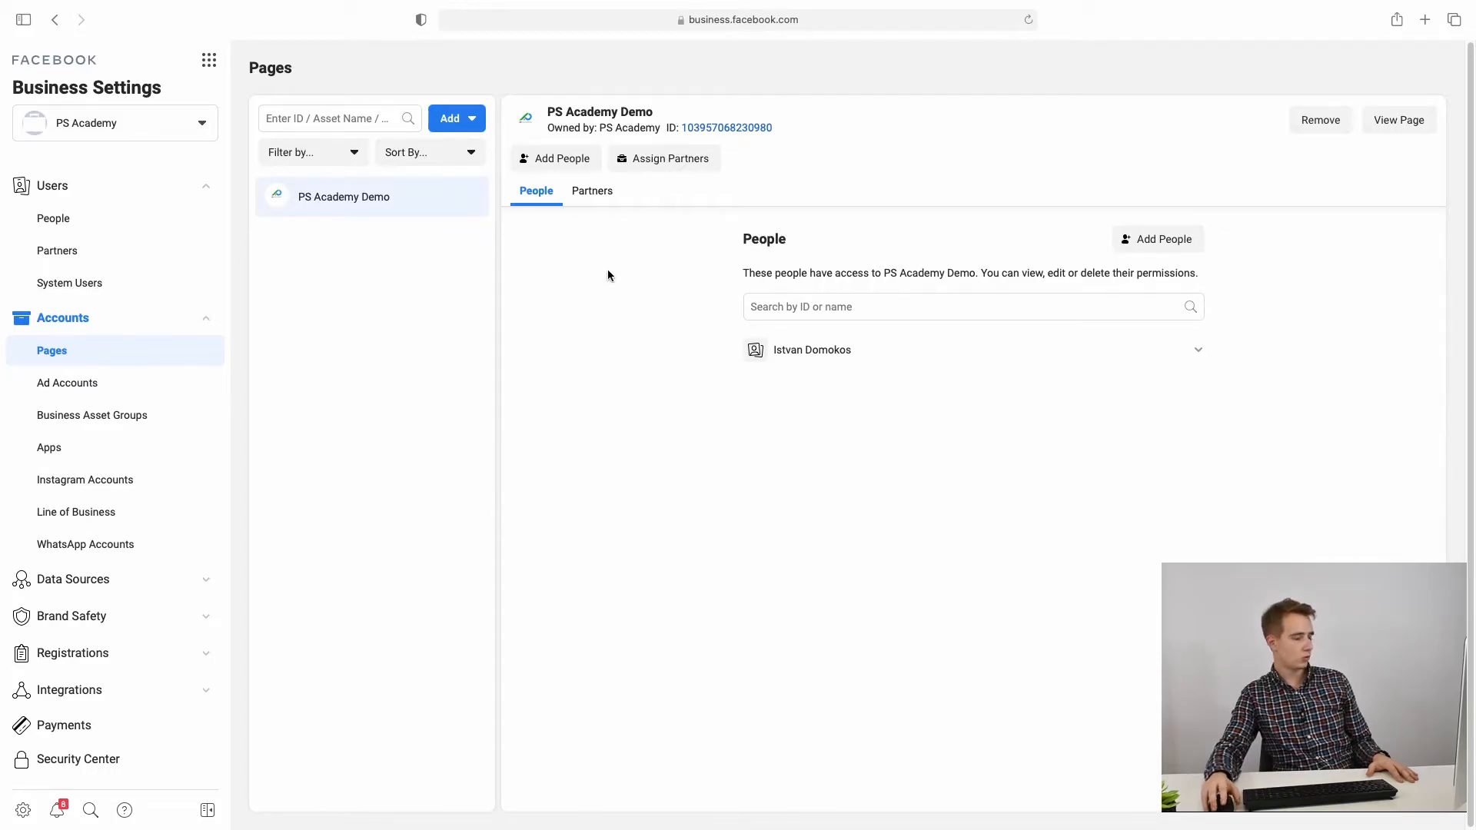
pyautogui.click(470, 123)
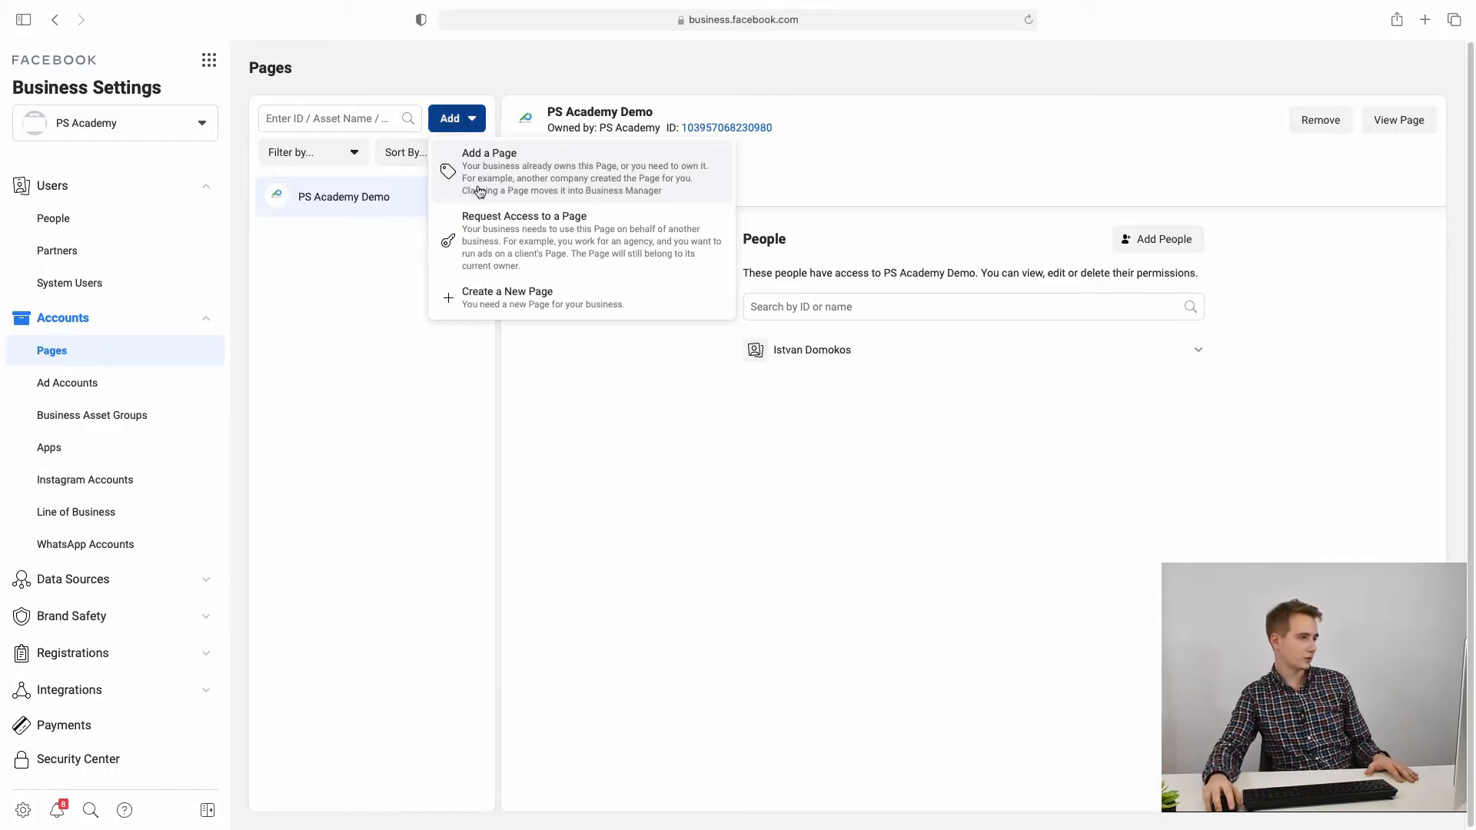
pyautogui.click(526, 248)
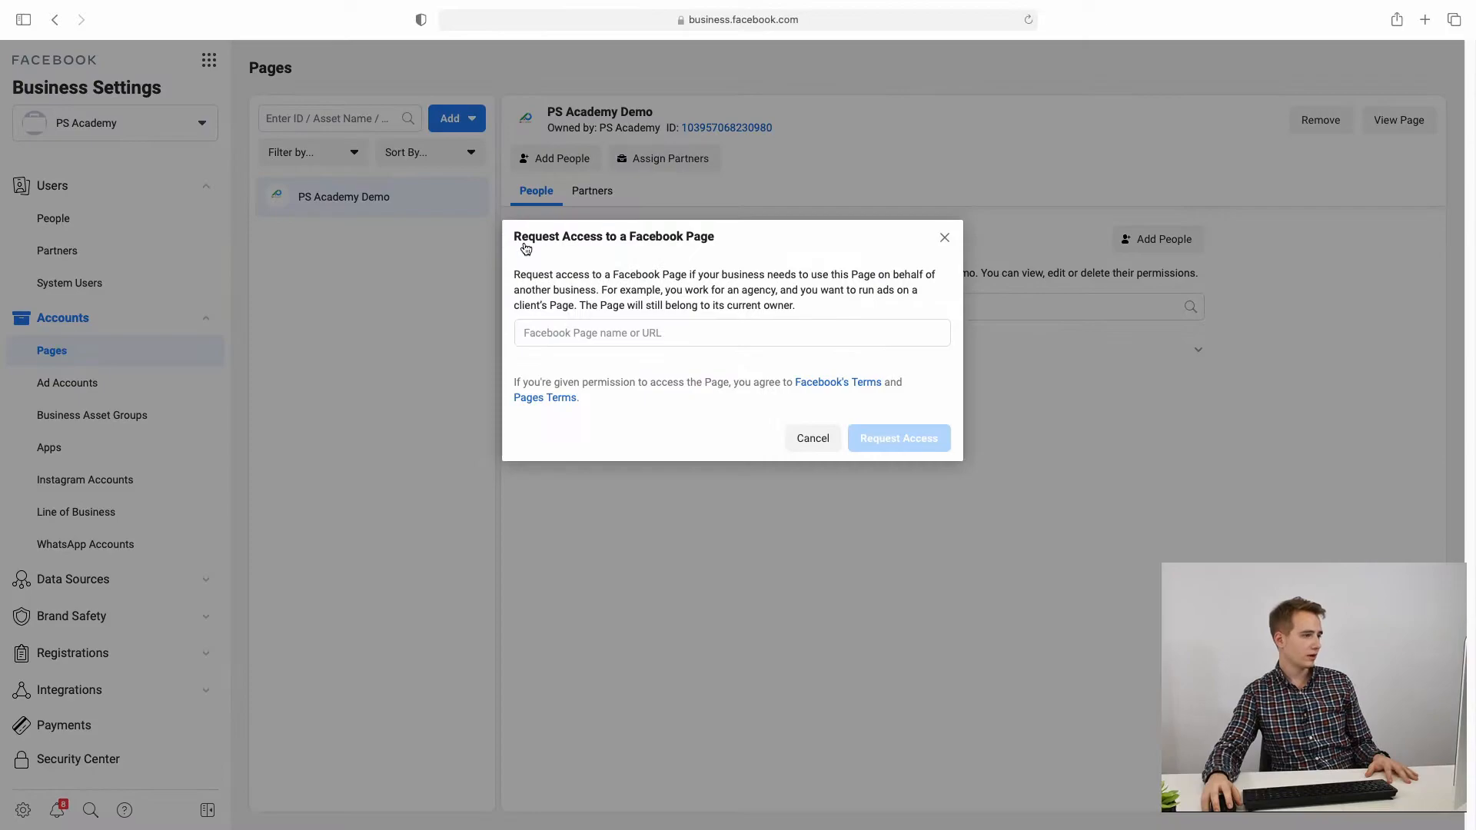
pyautogui.click(584, 338)
pyautogui.write('ps aca')
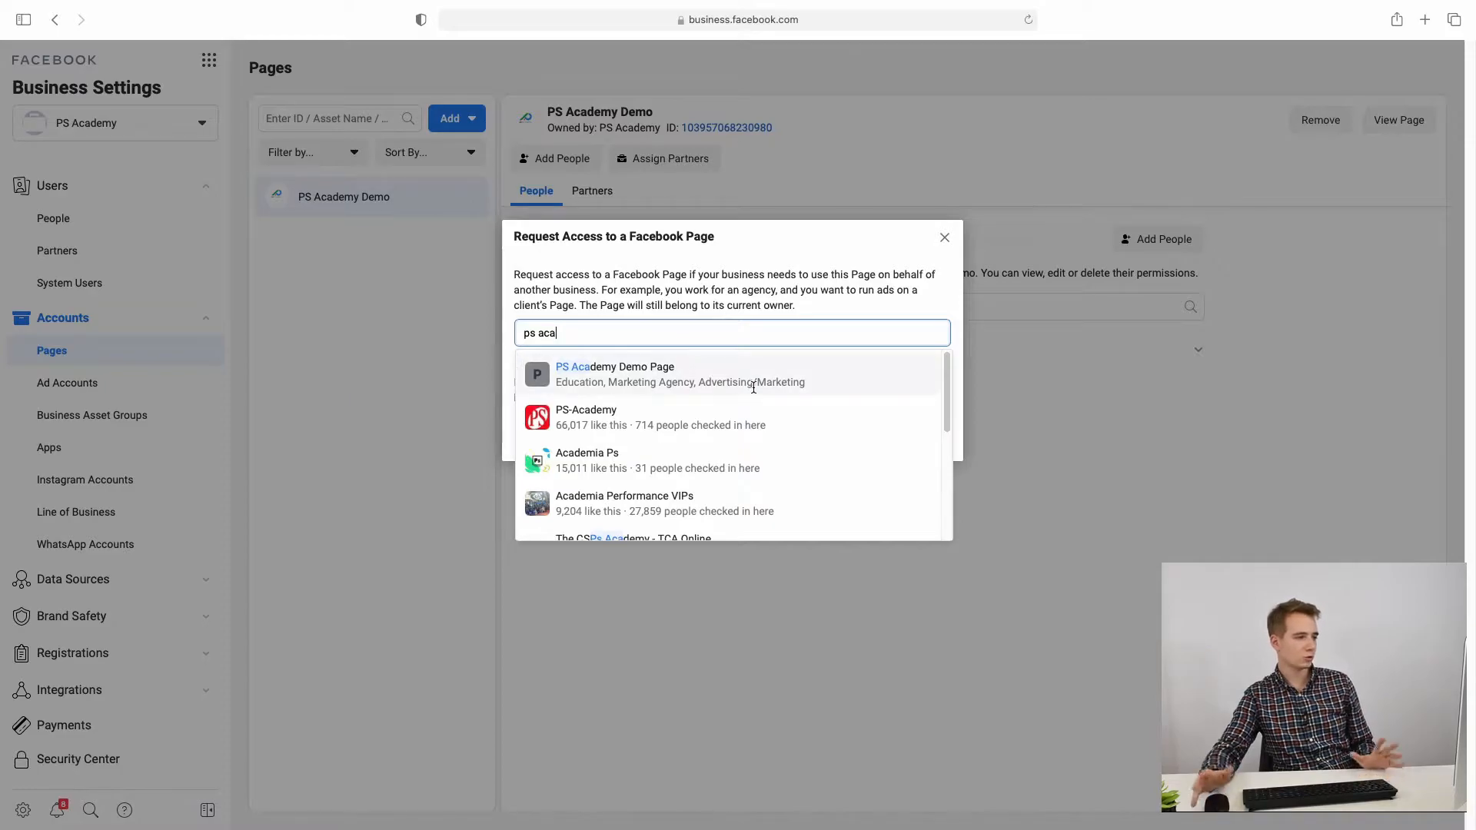
pyautogui.click(708, 378)
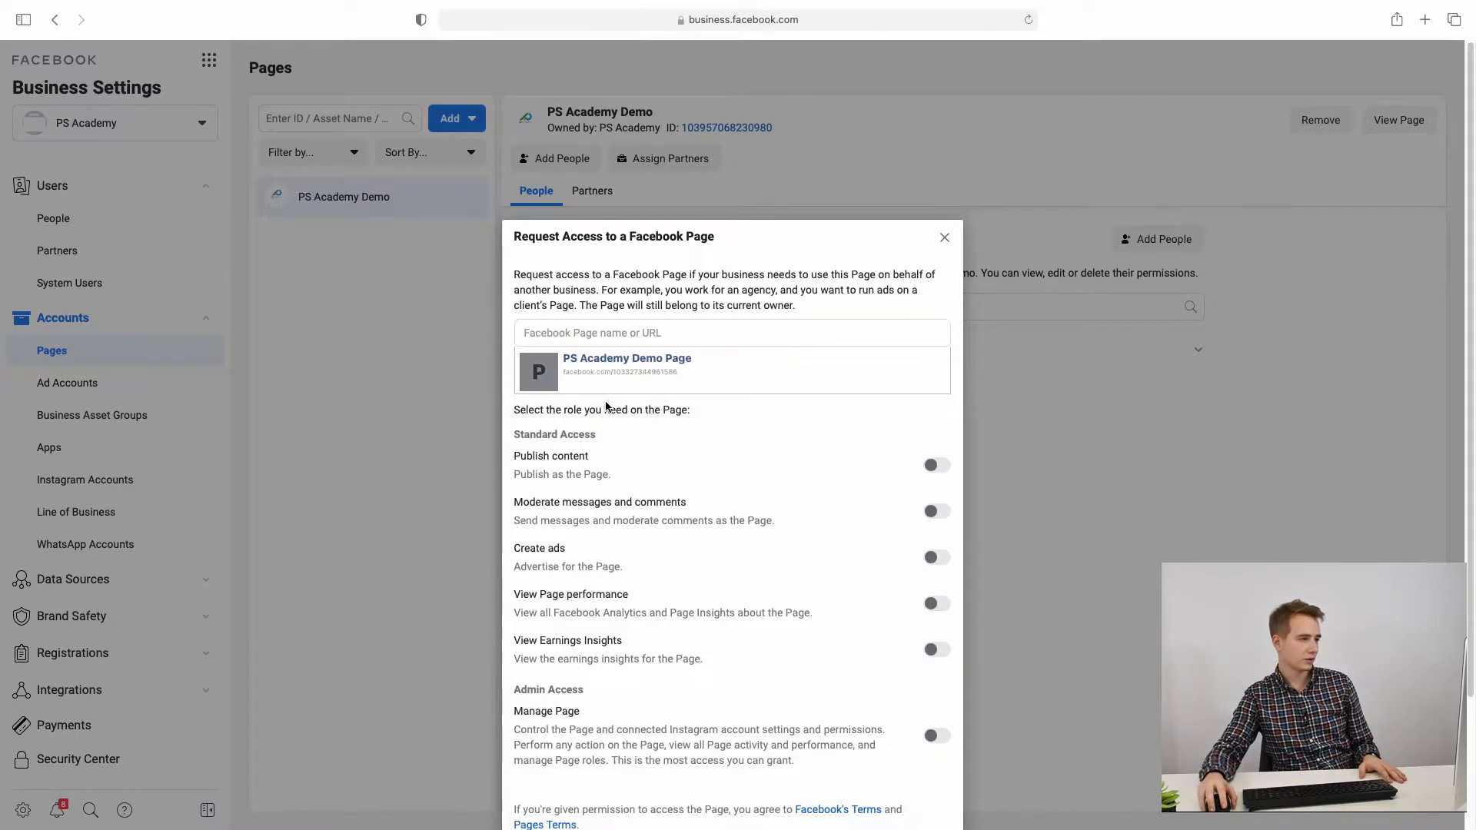
pyautogui.scroll(-3, 632, 359)
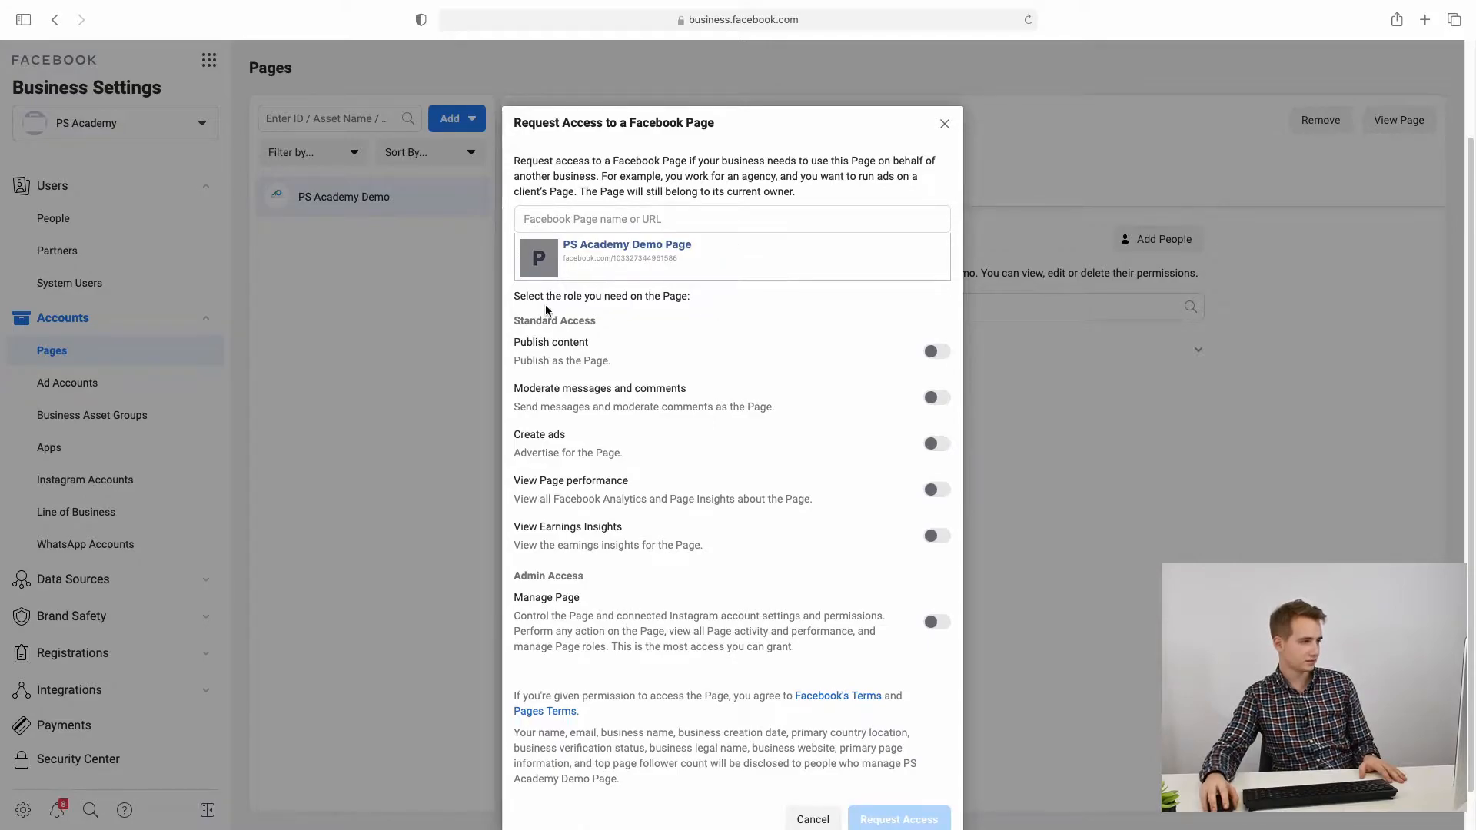
pyautogui.scroll(-1, 597, 399)
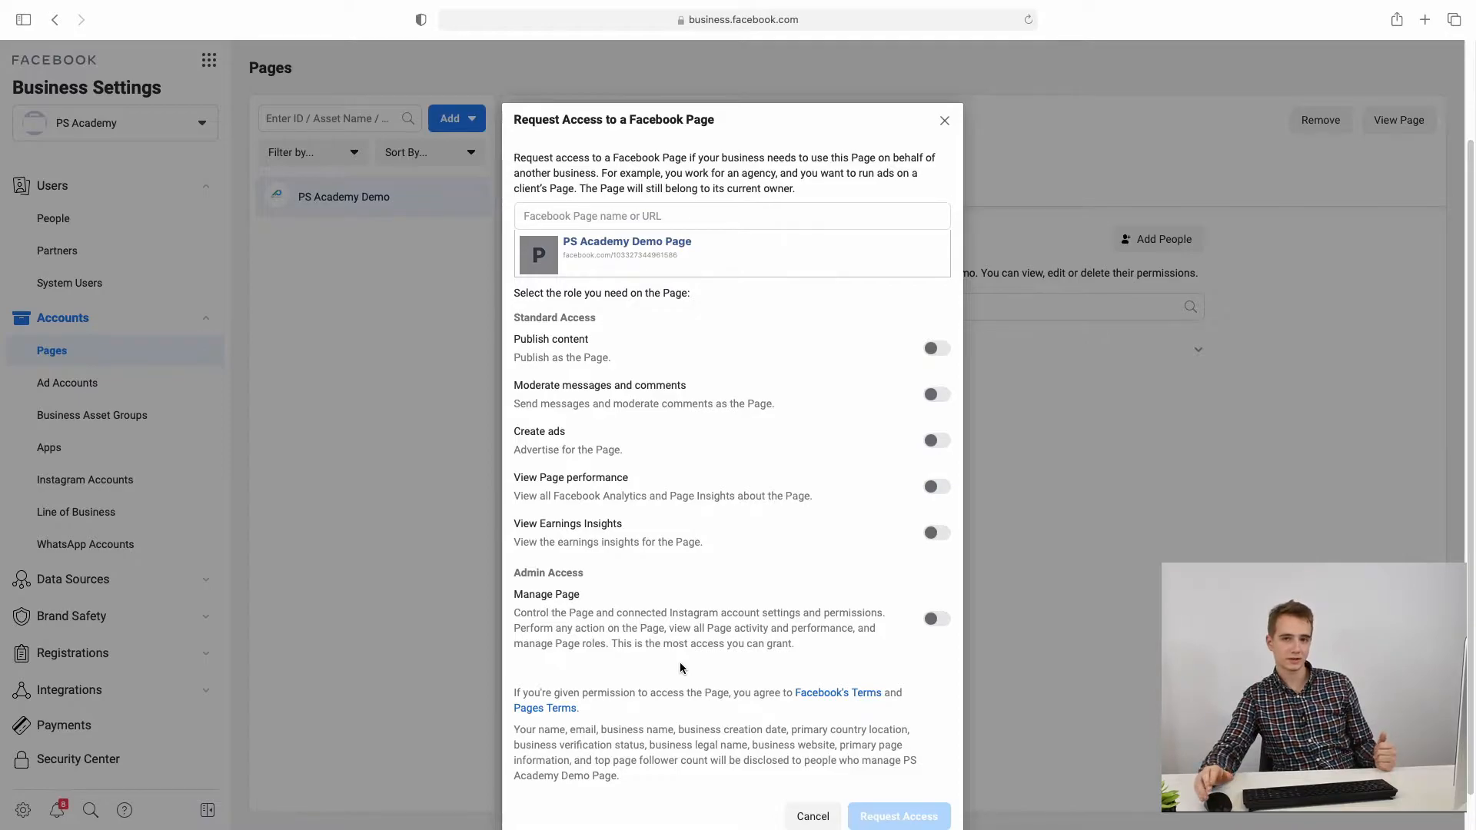
pyautogui.moveTo(543, 341); pyautogui.dragTo(686, 387)
pyautogui.moveTo(546, 431); pyautogui.dragTo(621, 436)
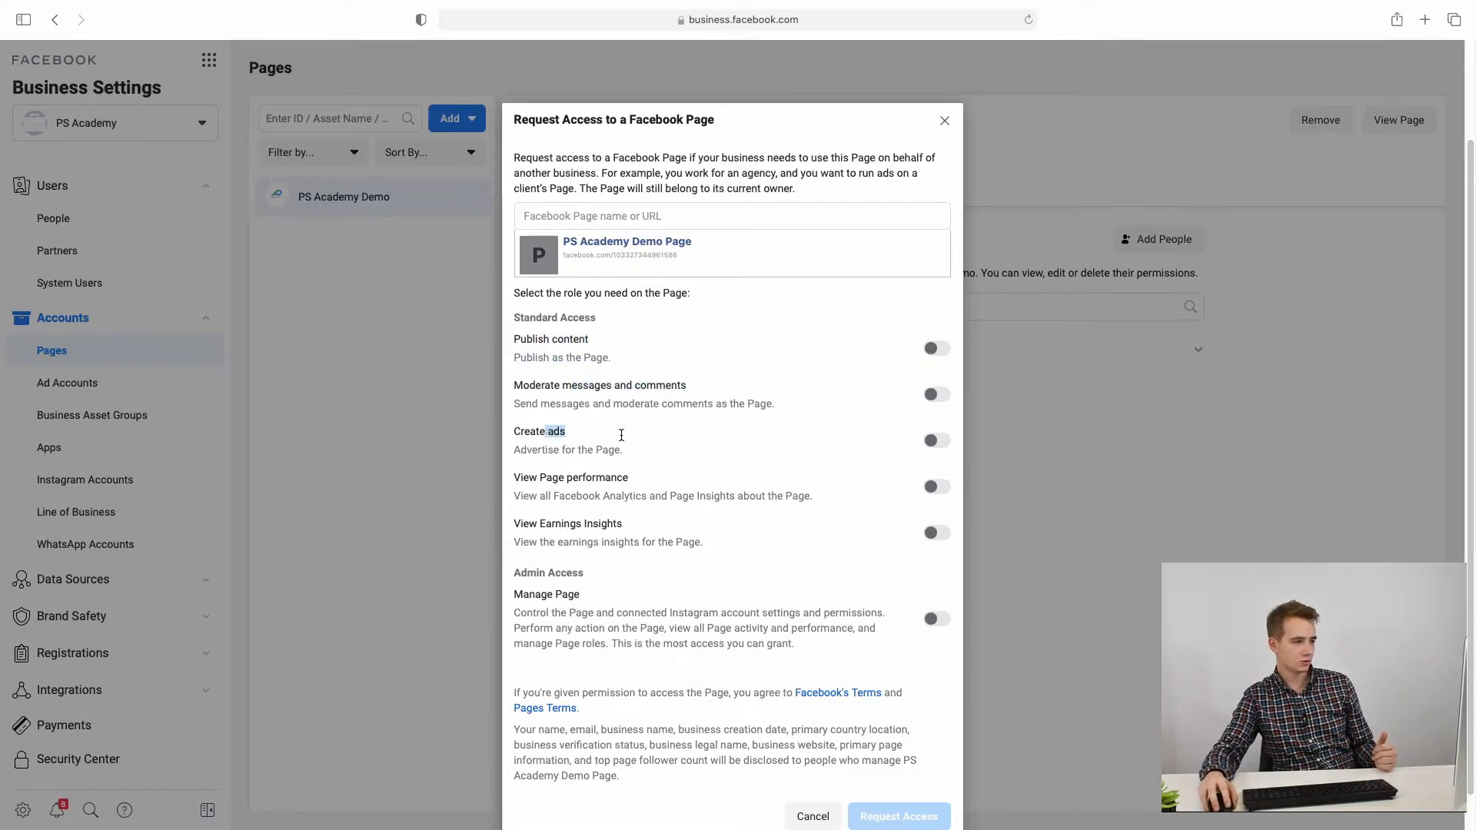
pyautogui.click(605, 496)
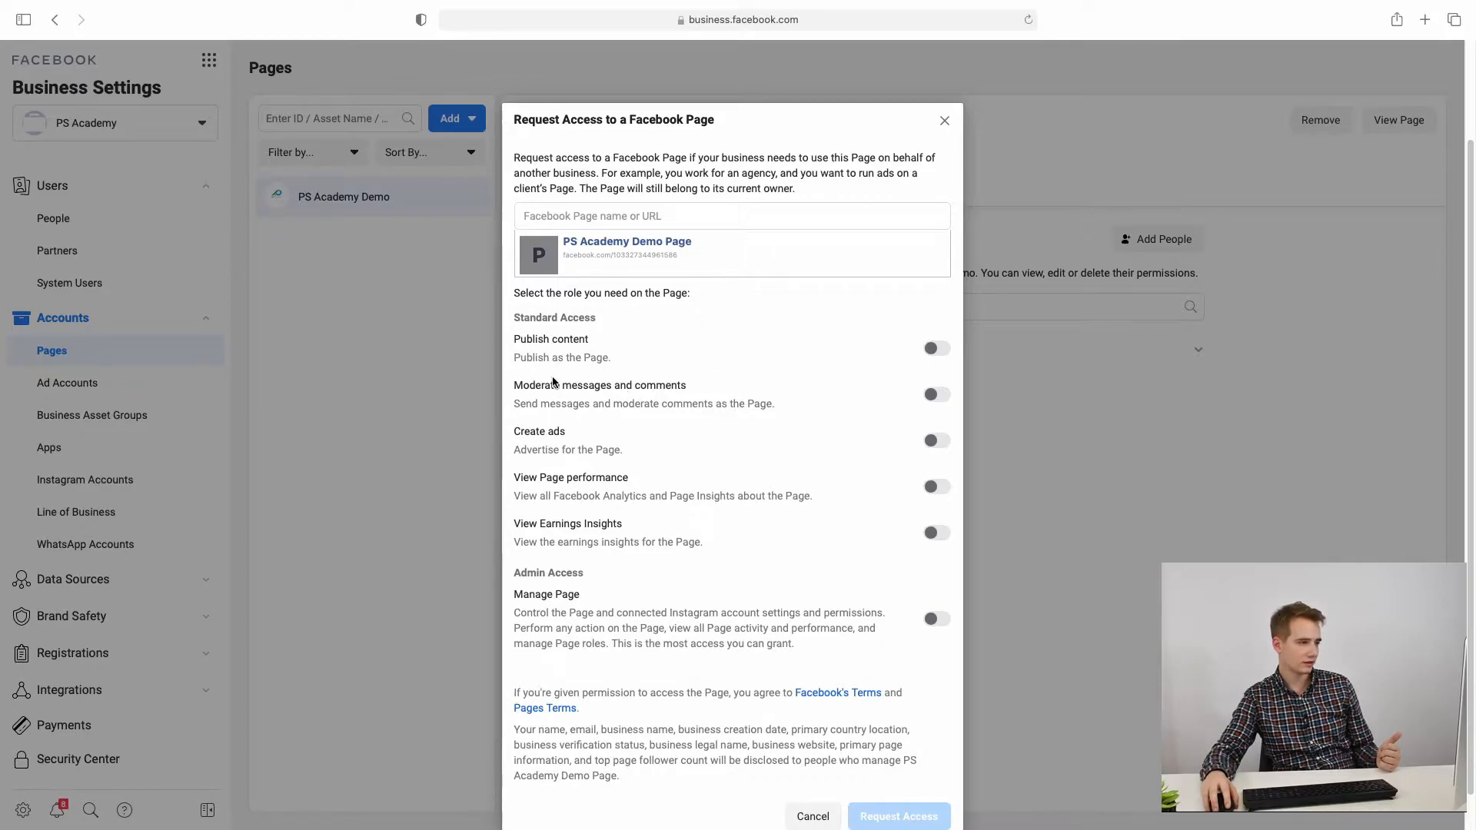
pyautogui.moveTo(627, 451); pyautogui.dragTo(512, 431)
pyautogui.click(577, 439)
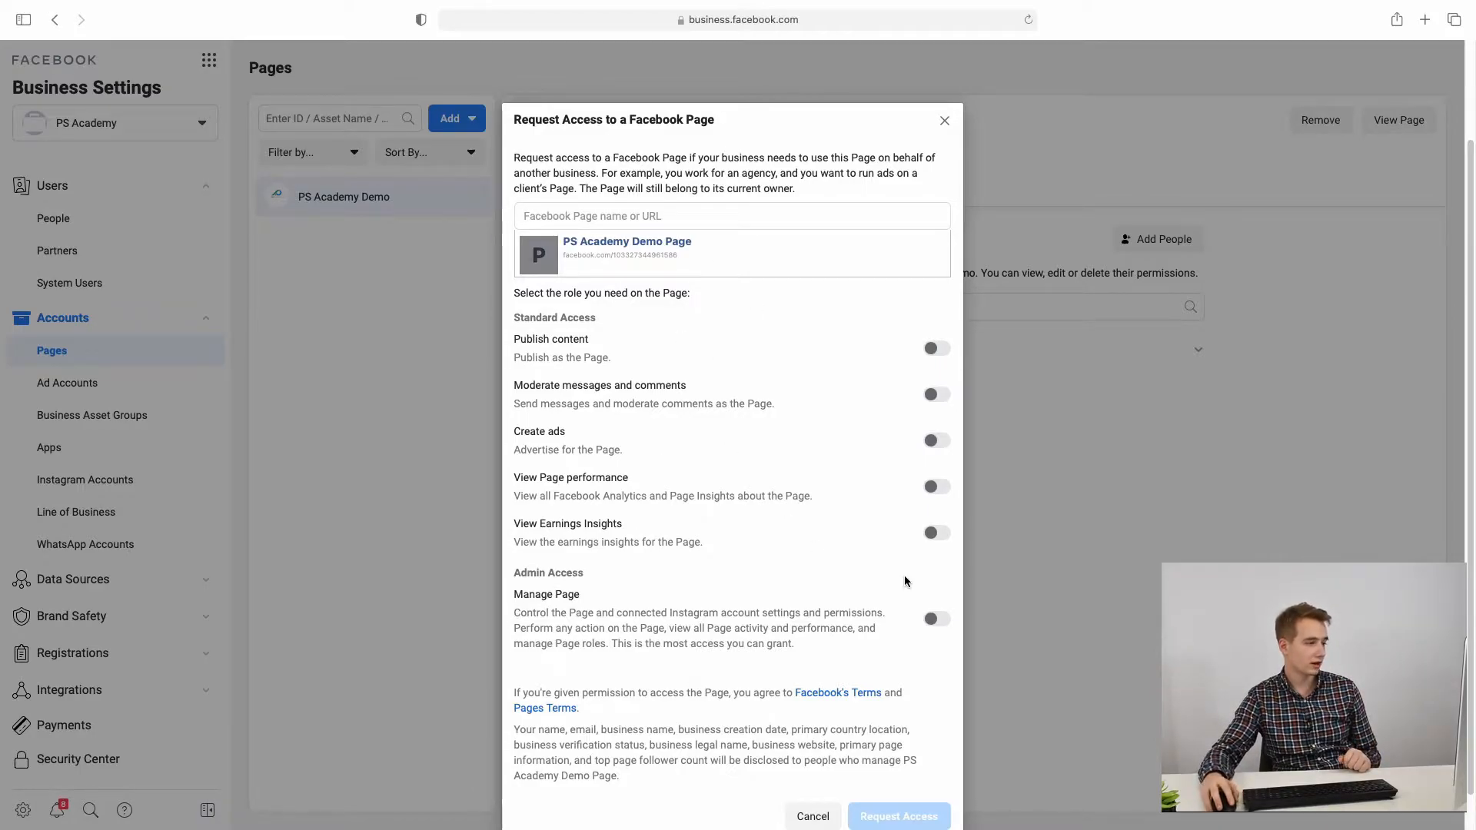
# Step: Request full Manage Page access for PS Academy Demo Page and close the auto-approval message
pyautogui.click(931, 625)
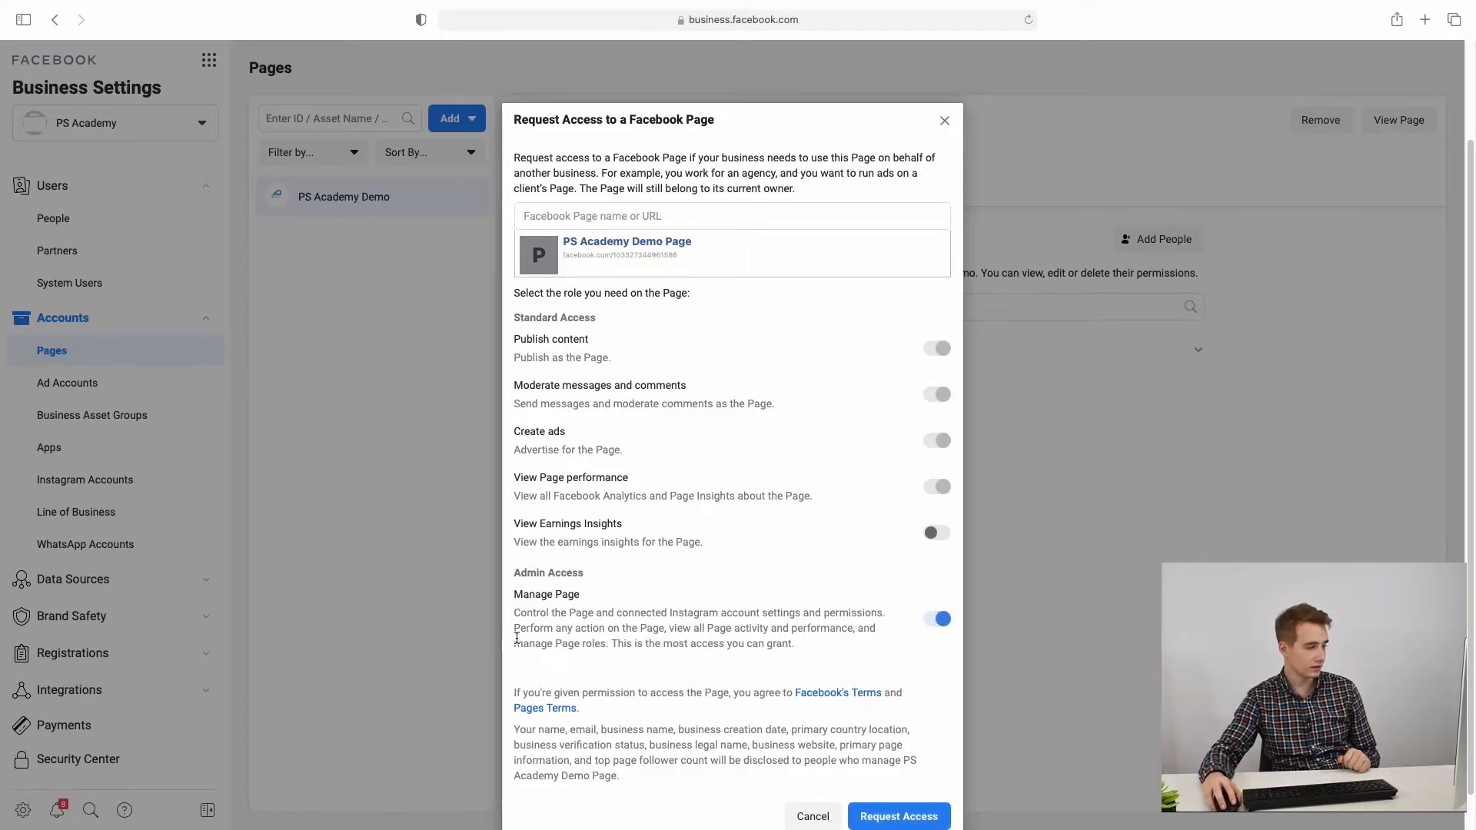
pyautogui.moveTo(520, 612); pyautogui.dragTo(773, 658)
pyautogui.click(819, 675)
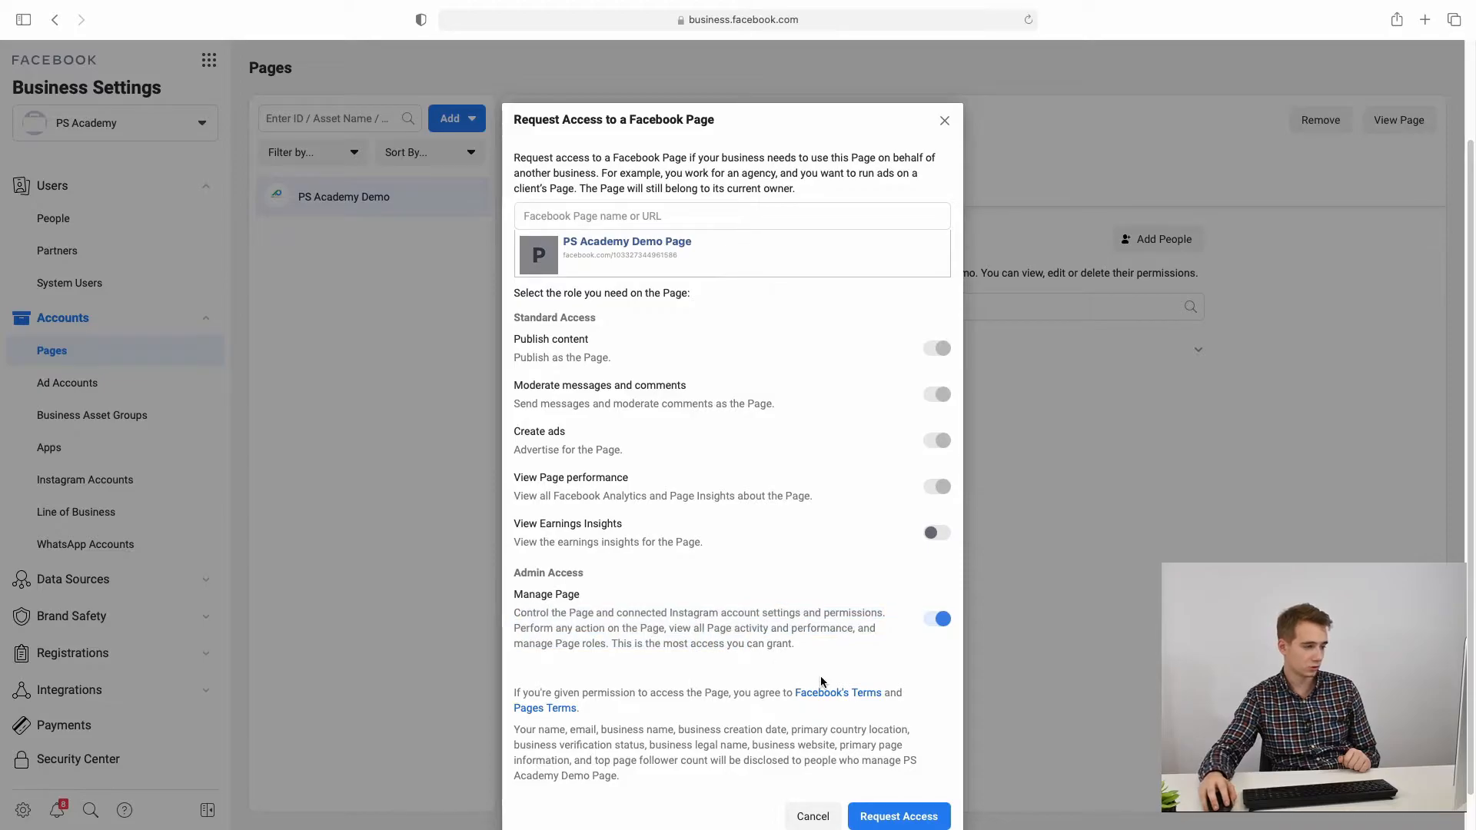
pyautogui.scroll(-2, 819, 676)
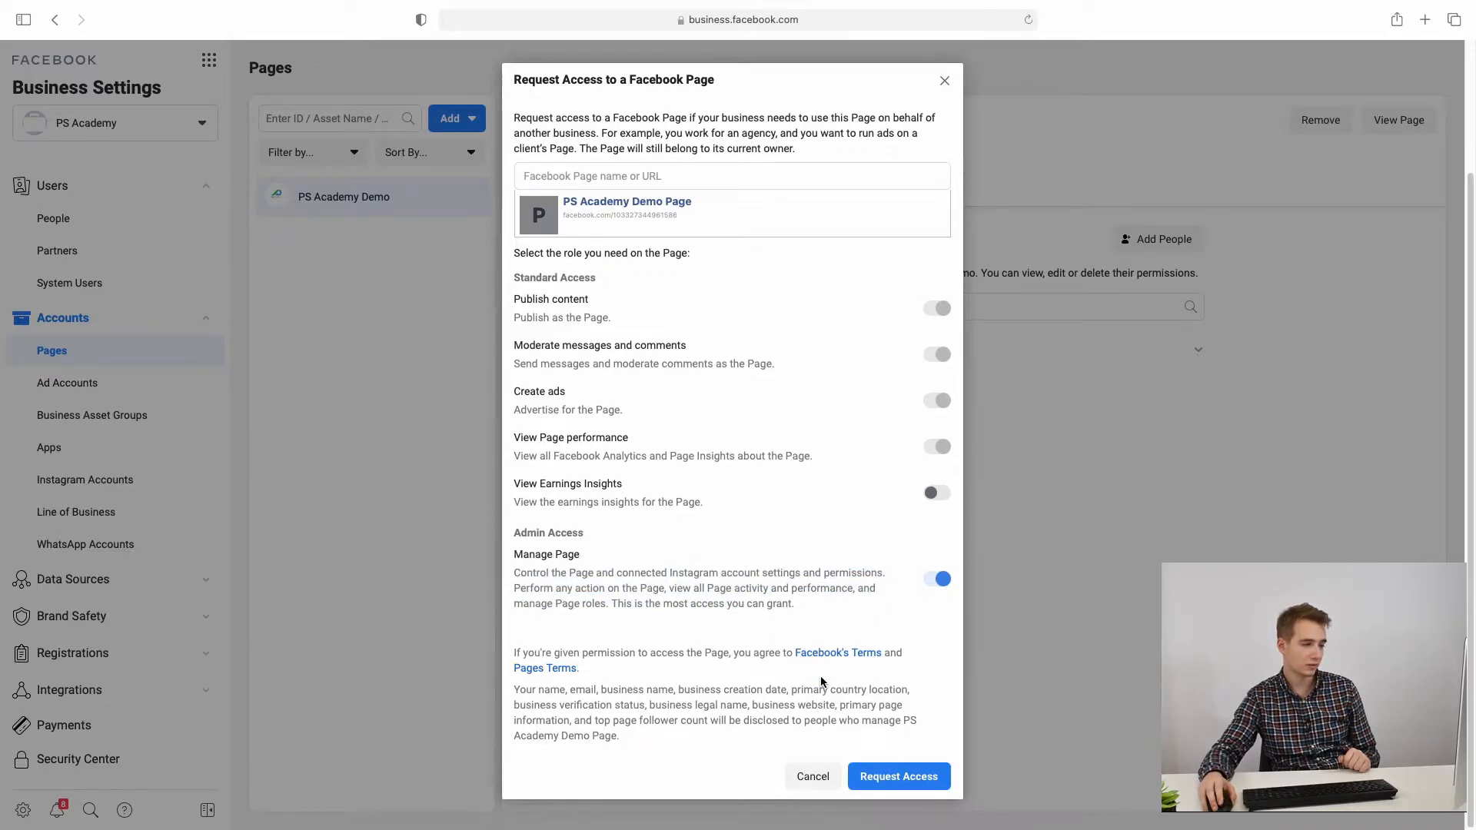
pyautogui.click(899, 777)
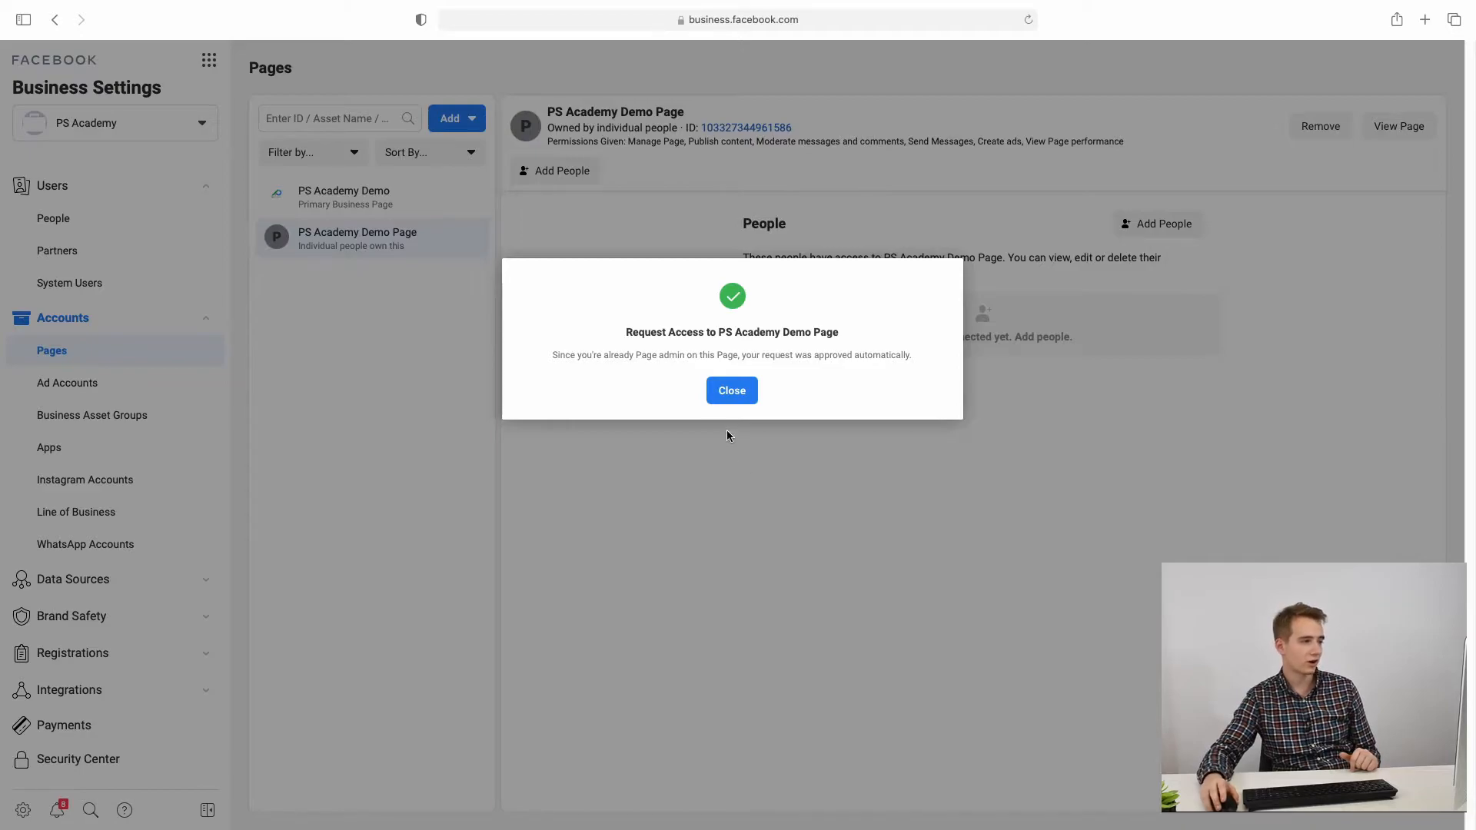
pyautogui.click(734, 393)
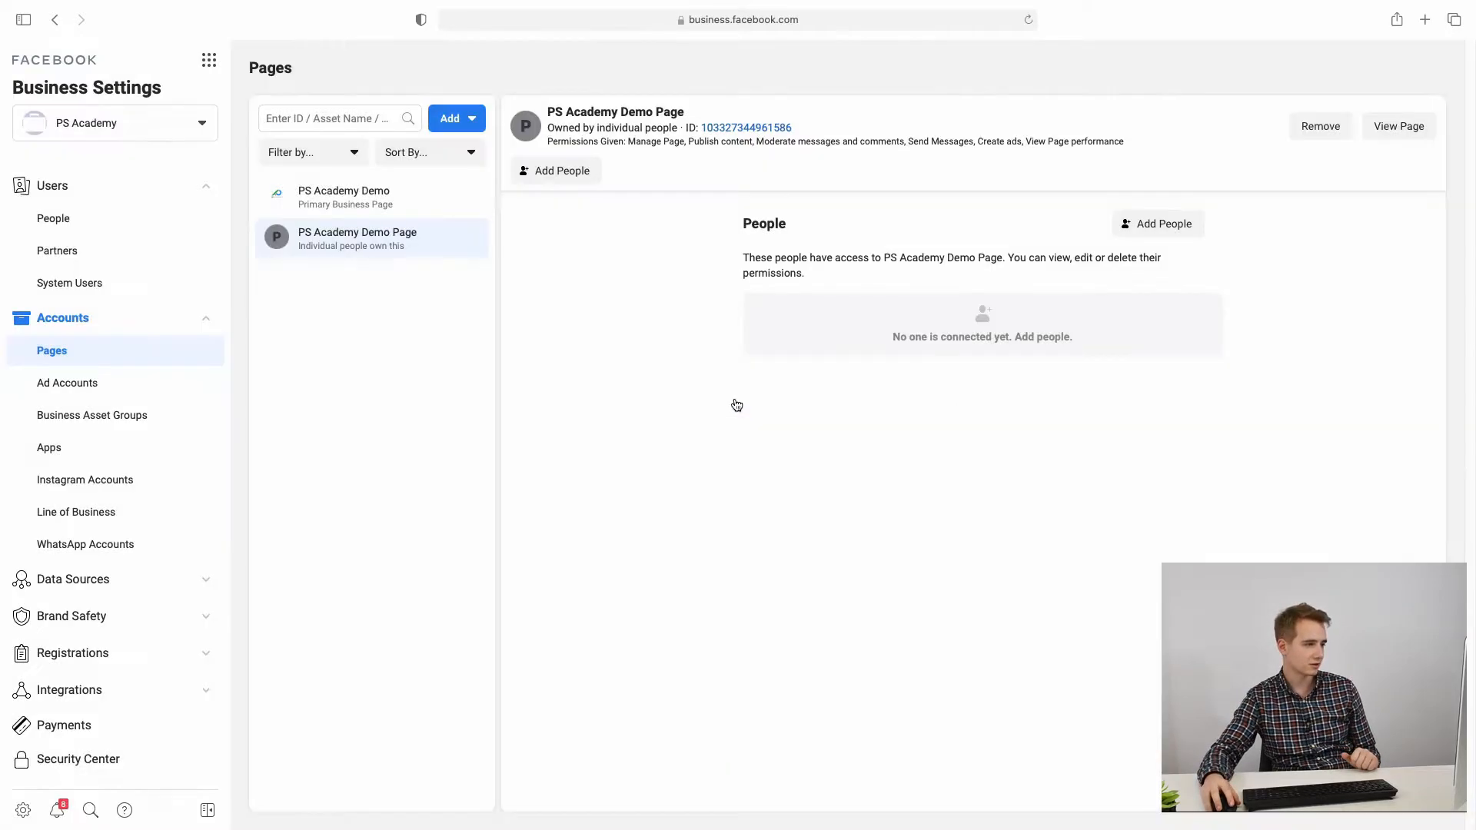
# Step: Open PS Academy Demo's details, check its Partners tab is empty, then review People
pyautogui.click(364, 207)
pyautogui.click(362, 244)
pyautogui.click(369, 208)
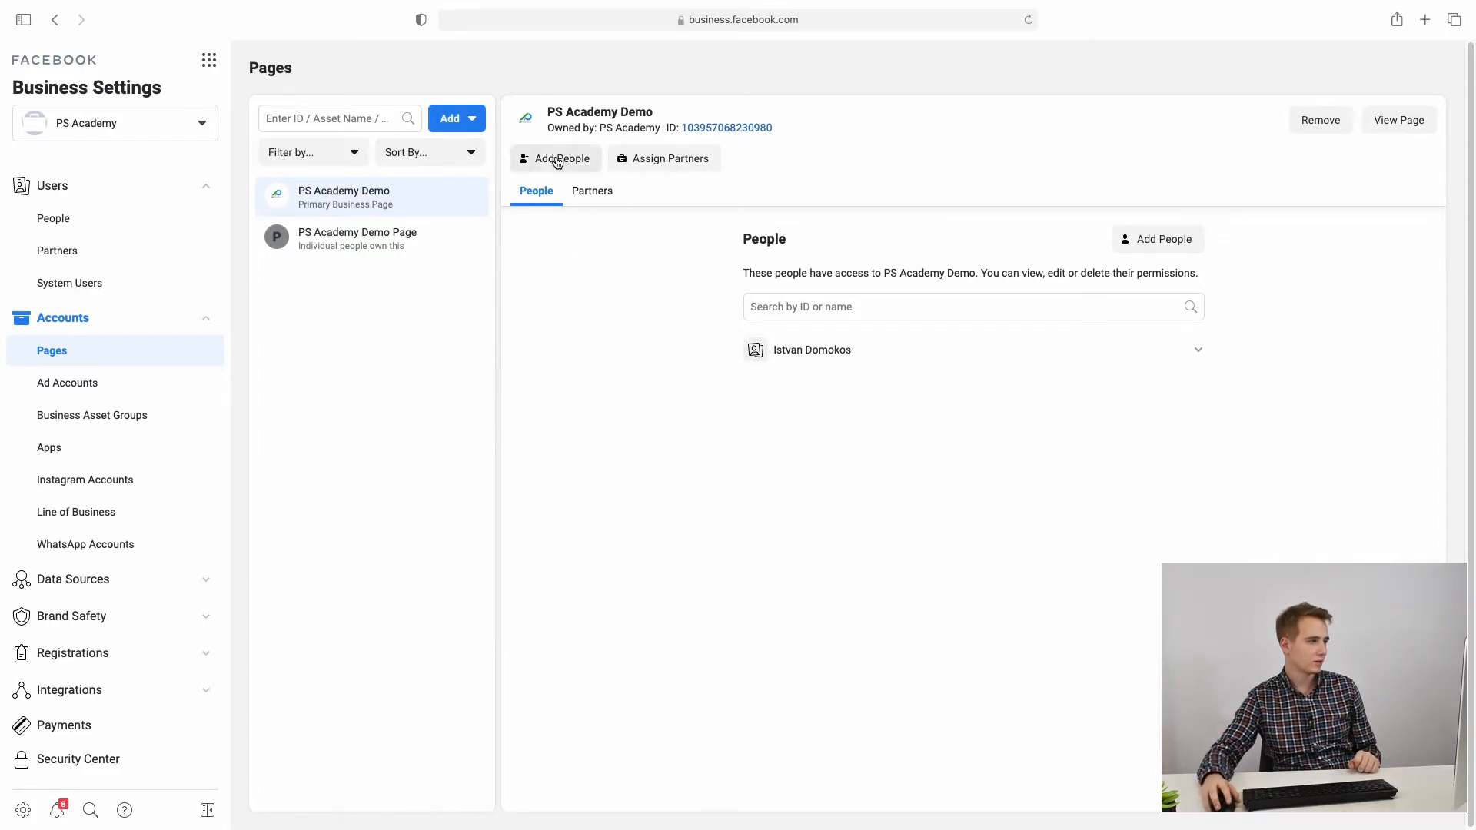
pyautogui.click(585, 199)
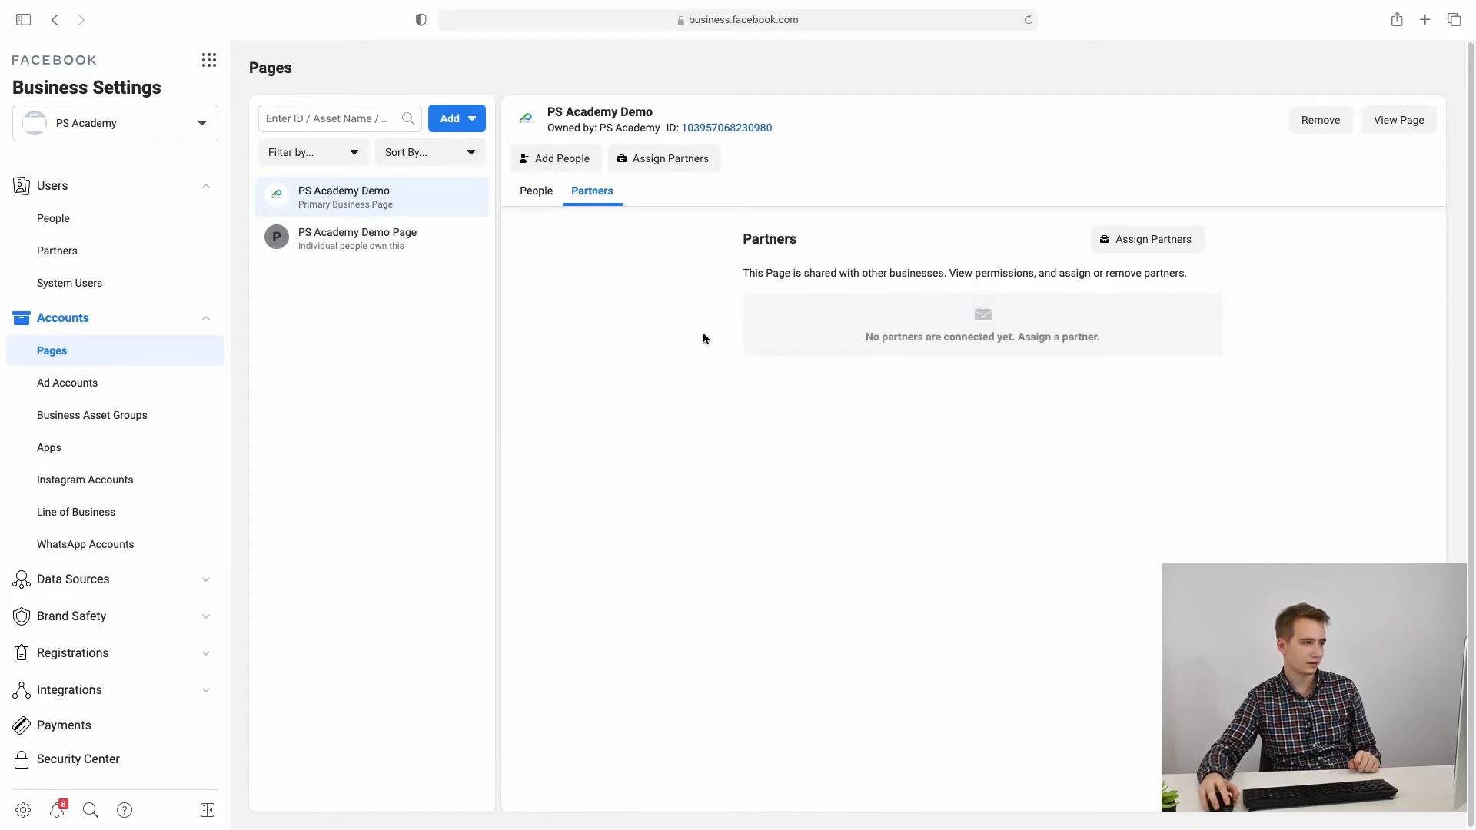
pyautogui.click(537, 195)
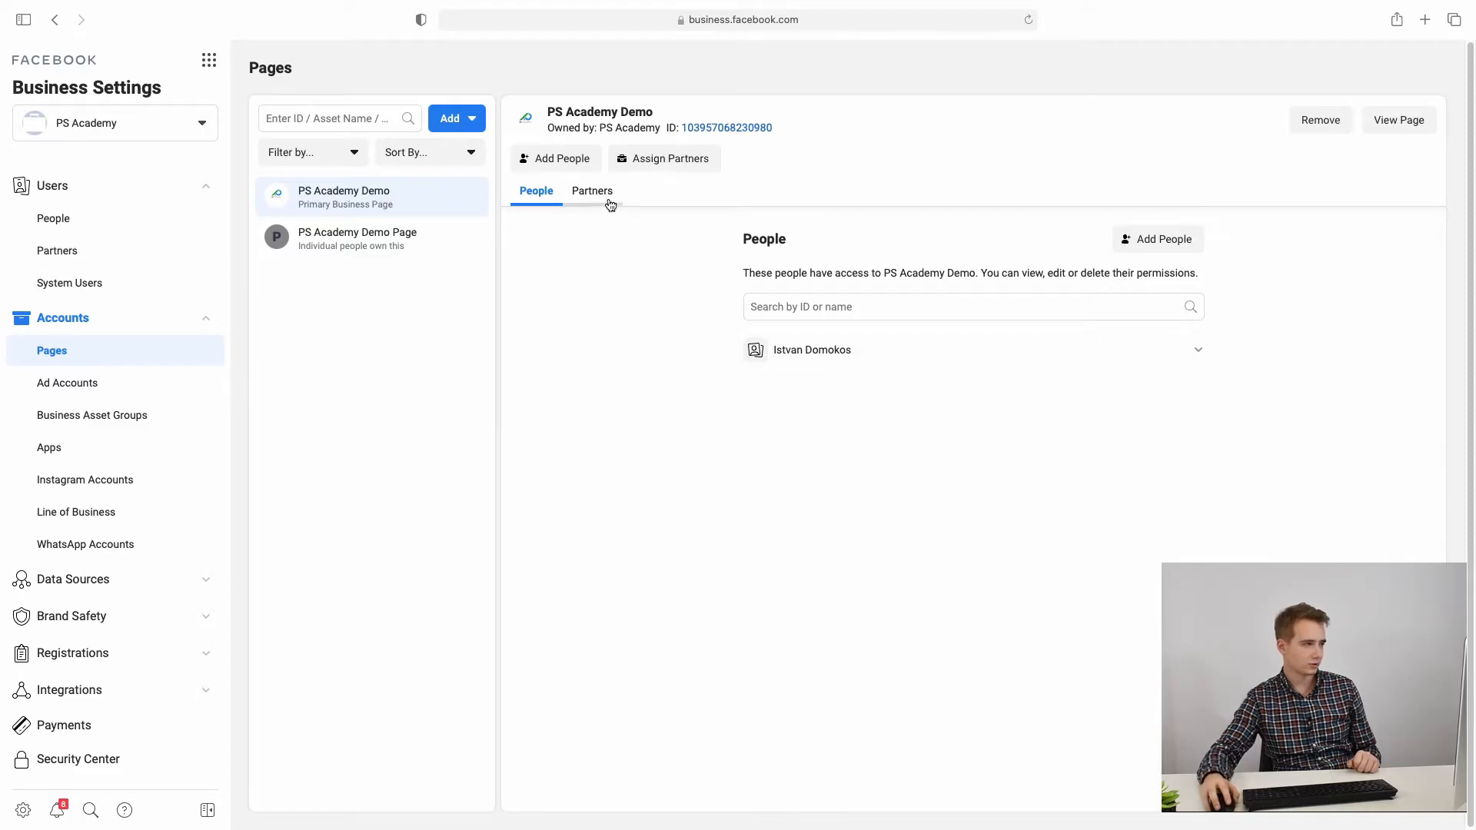
# Step: Give the second team member Publish content access to PS Academy Demo
pyautogui.click(1157, 240)
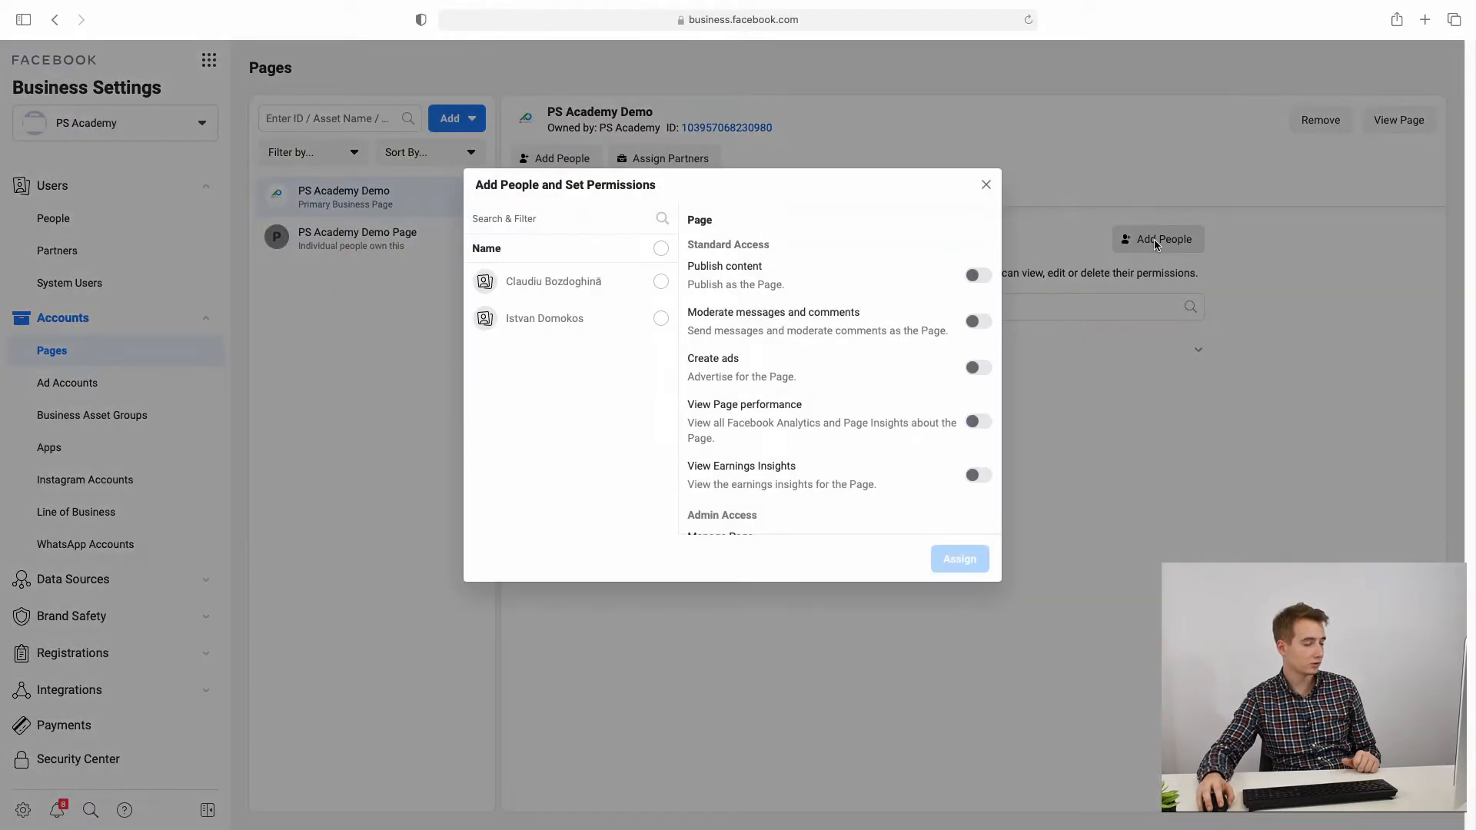
pyautogui.click(591, 291)
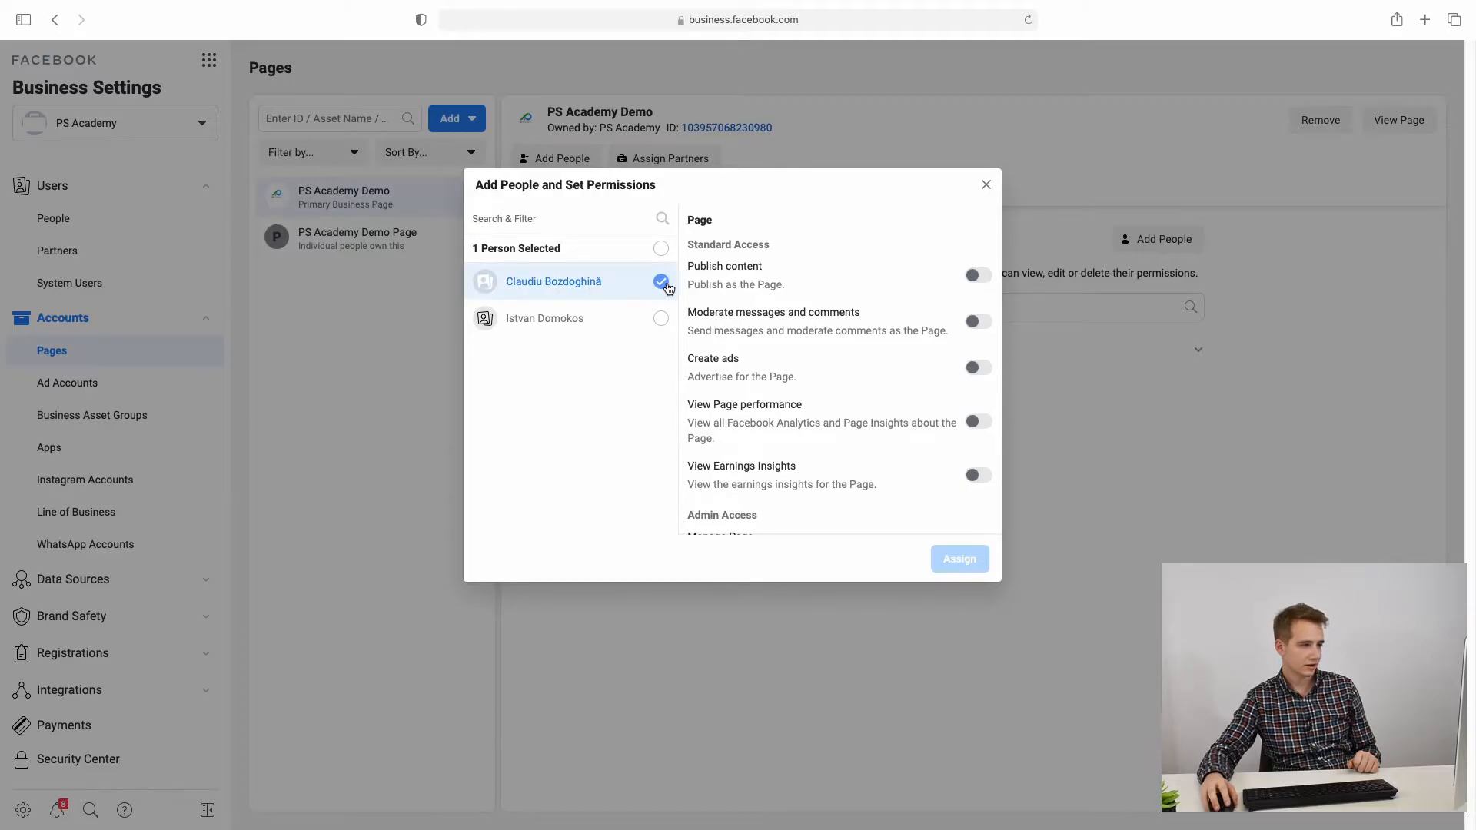
pyautogui.scroll(-3, 895, 336)
pyautogui.scroll(3, 967, 428)
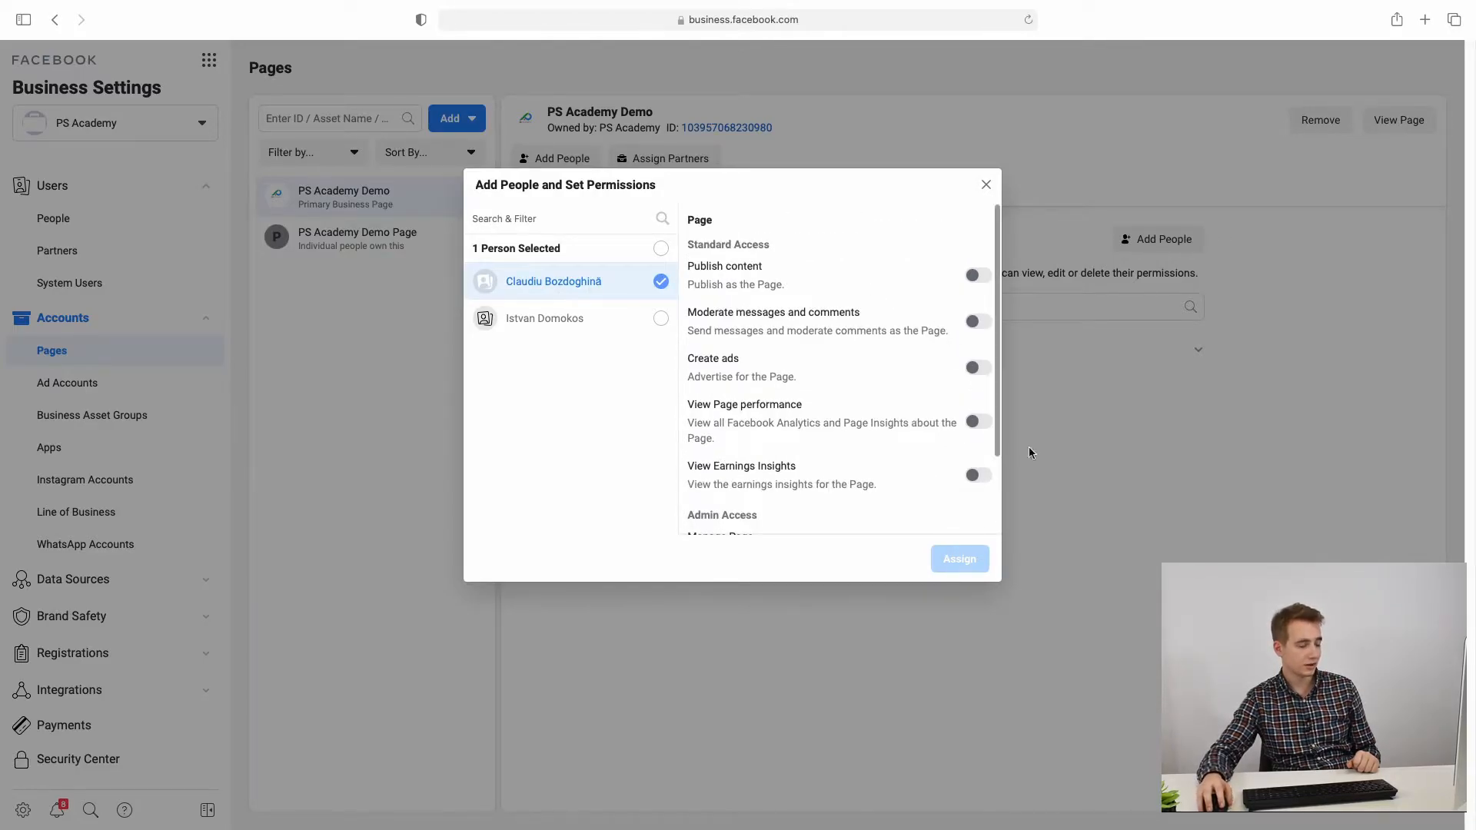
pyautogui.scroll(-2, 924, 412)
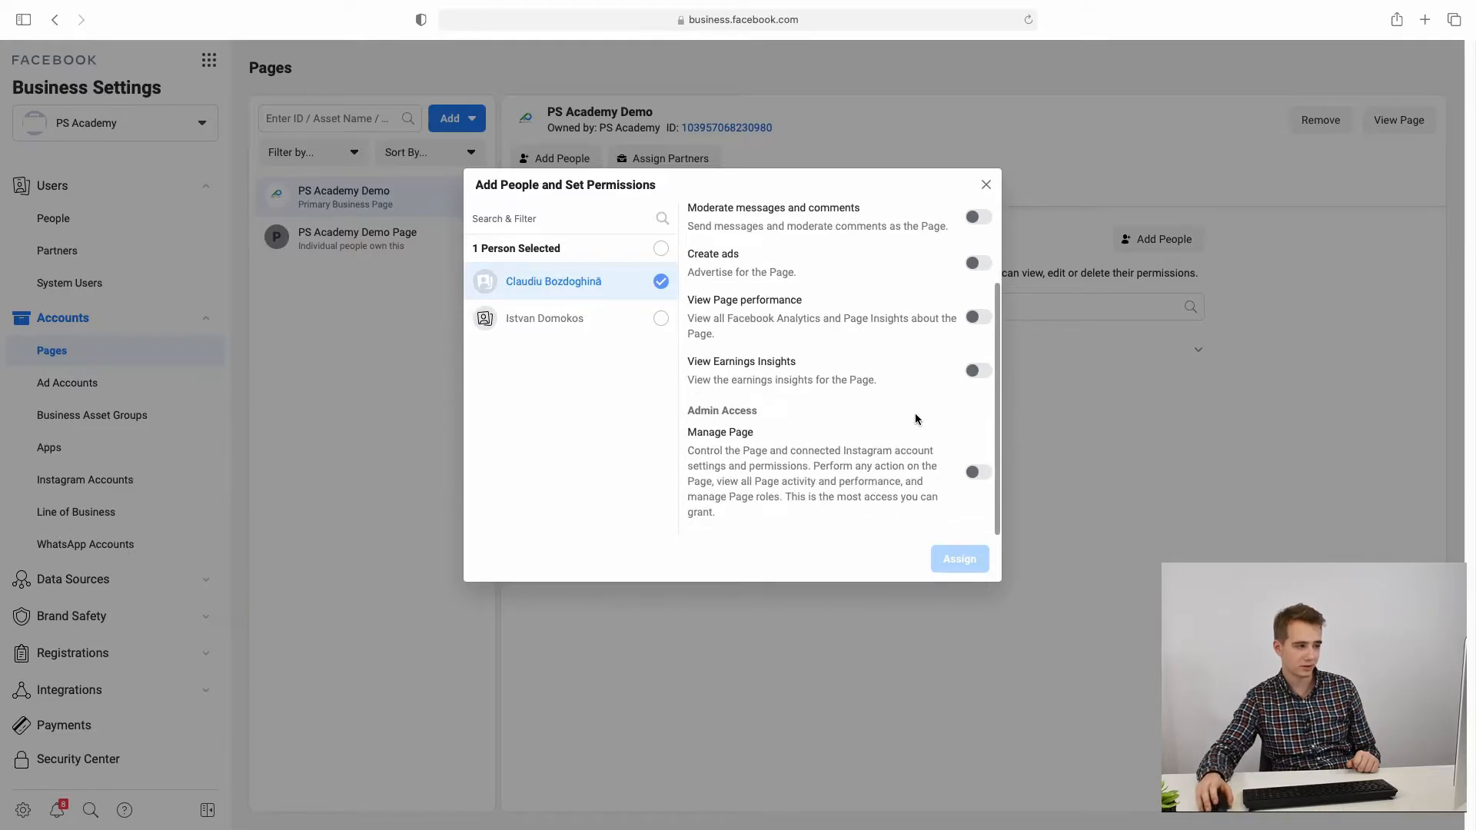
pyautogui.scroll(2, 929, 427)
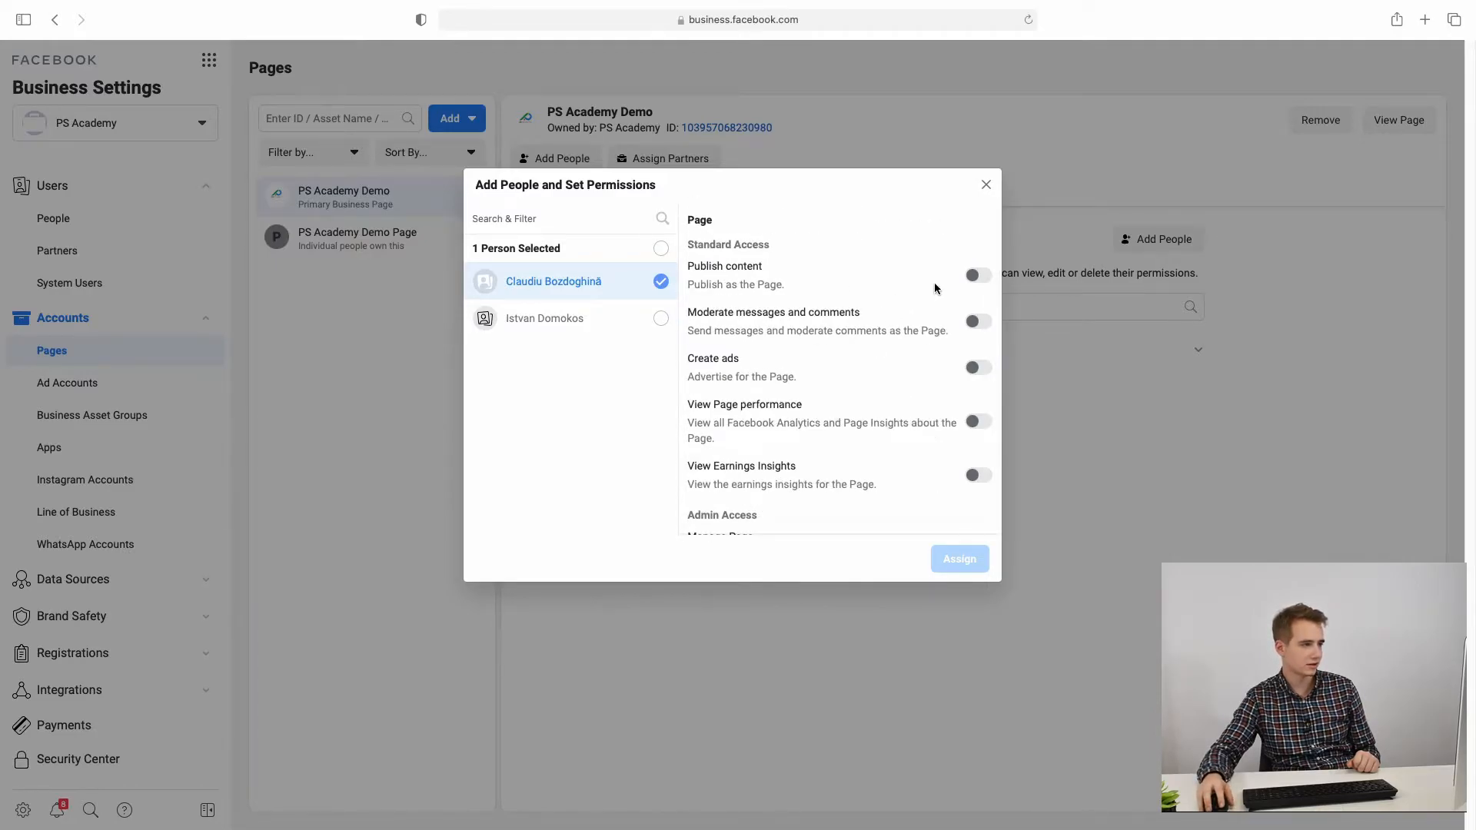
pyautogui.click(967, 281)
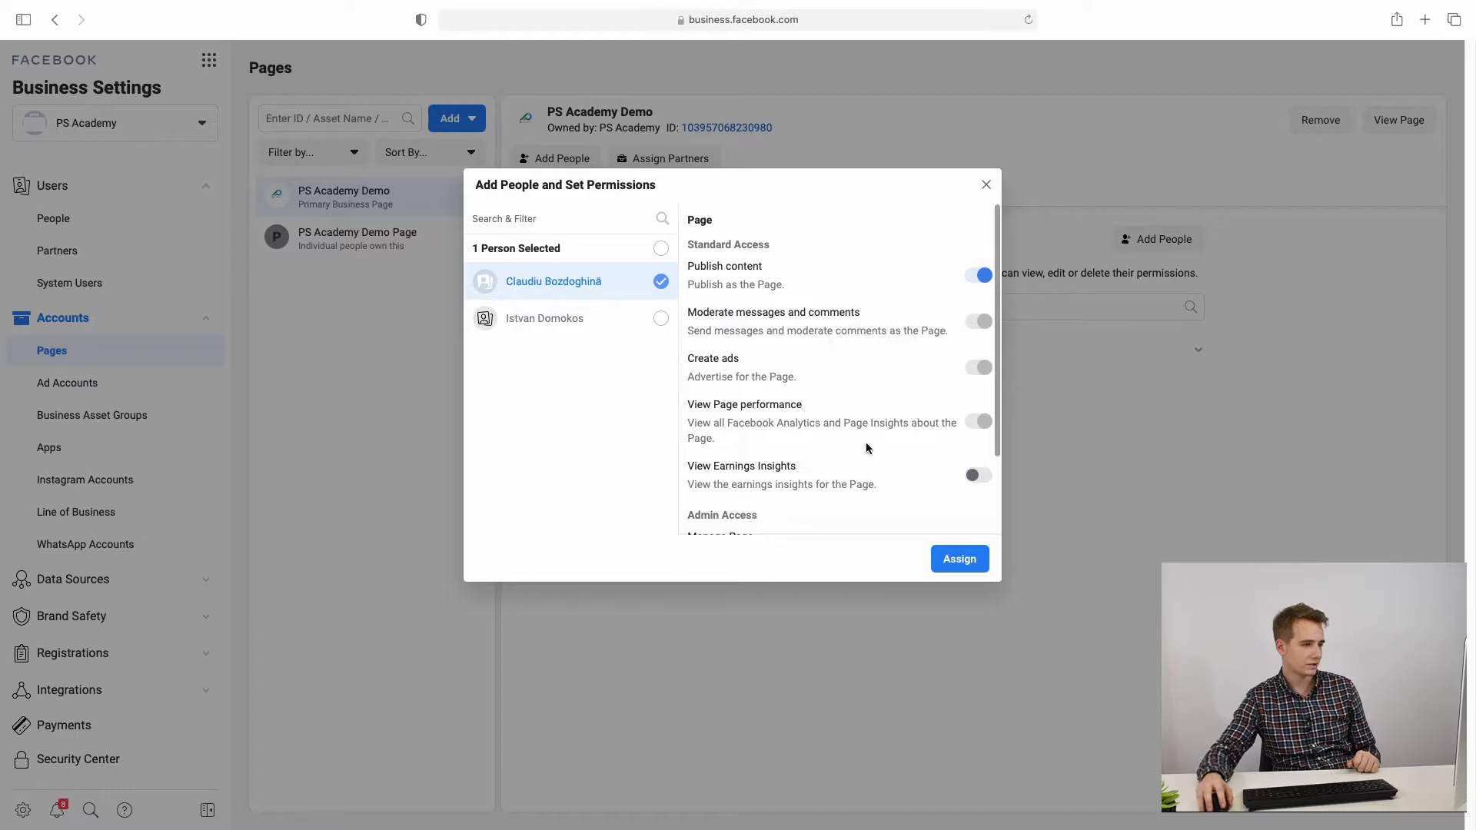
pyautogui.scroll(-2, 897, 384)
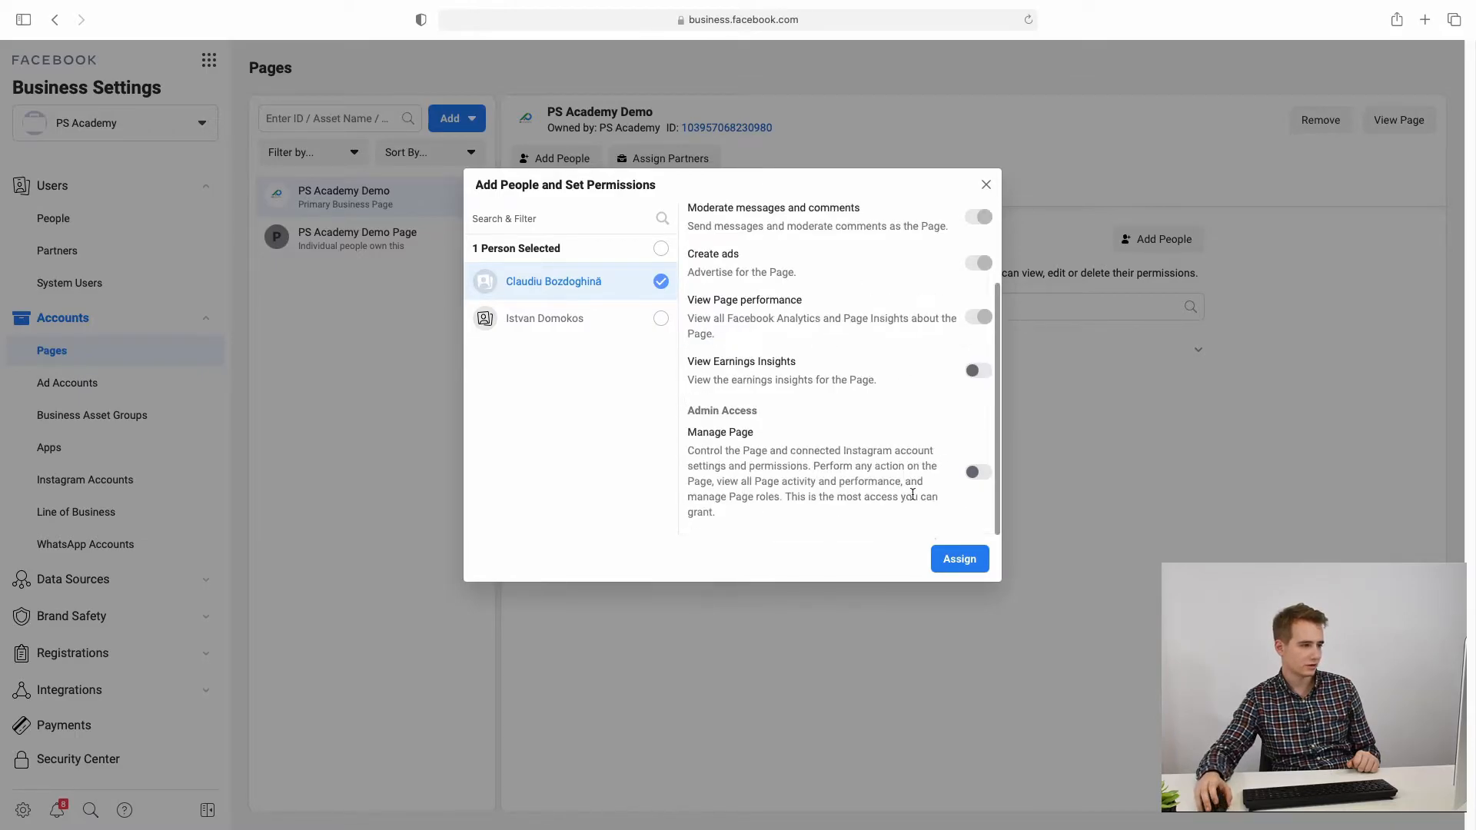
pyautogui.click(947, 561)
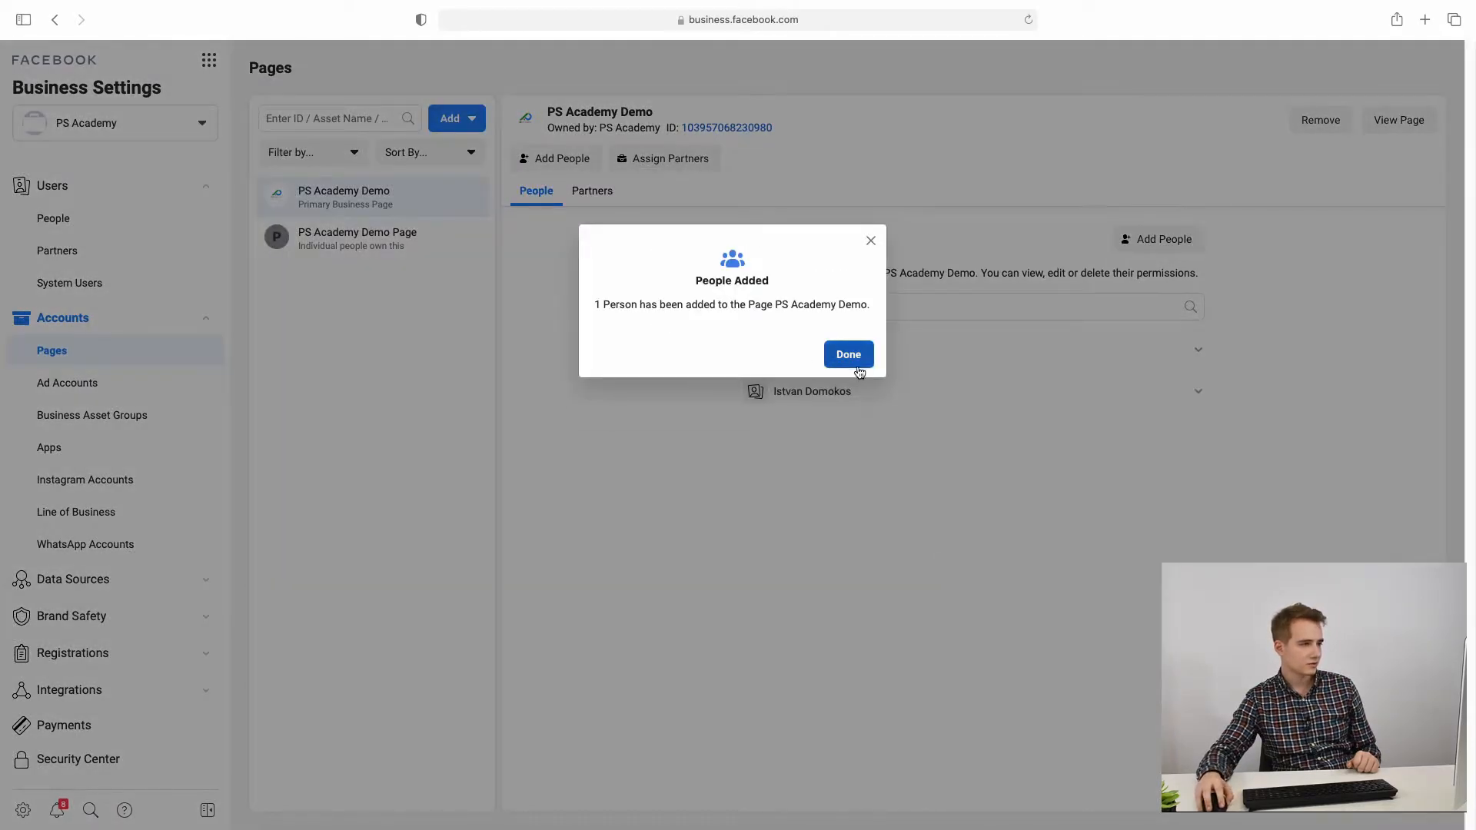
pyautogui.click(852, 356)
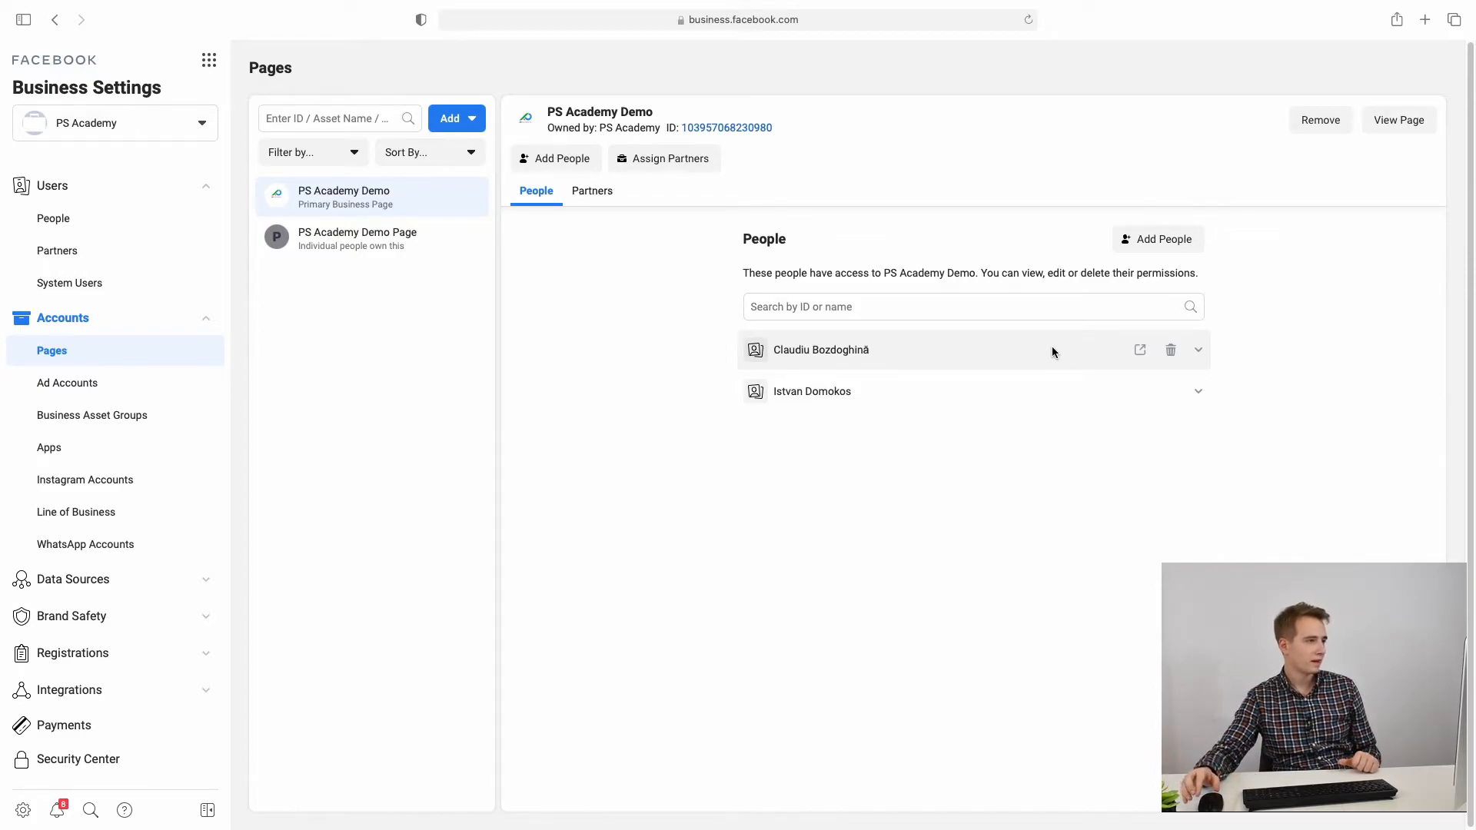
# Step: Check the page's Partners tab, copy its page ID, then open PS Academy Demo Page's People panel
pyautogui.click(603, 203)
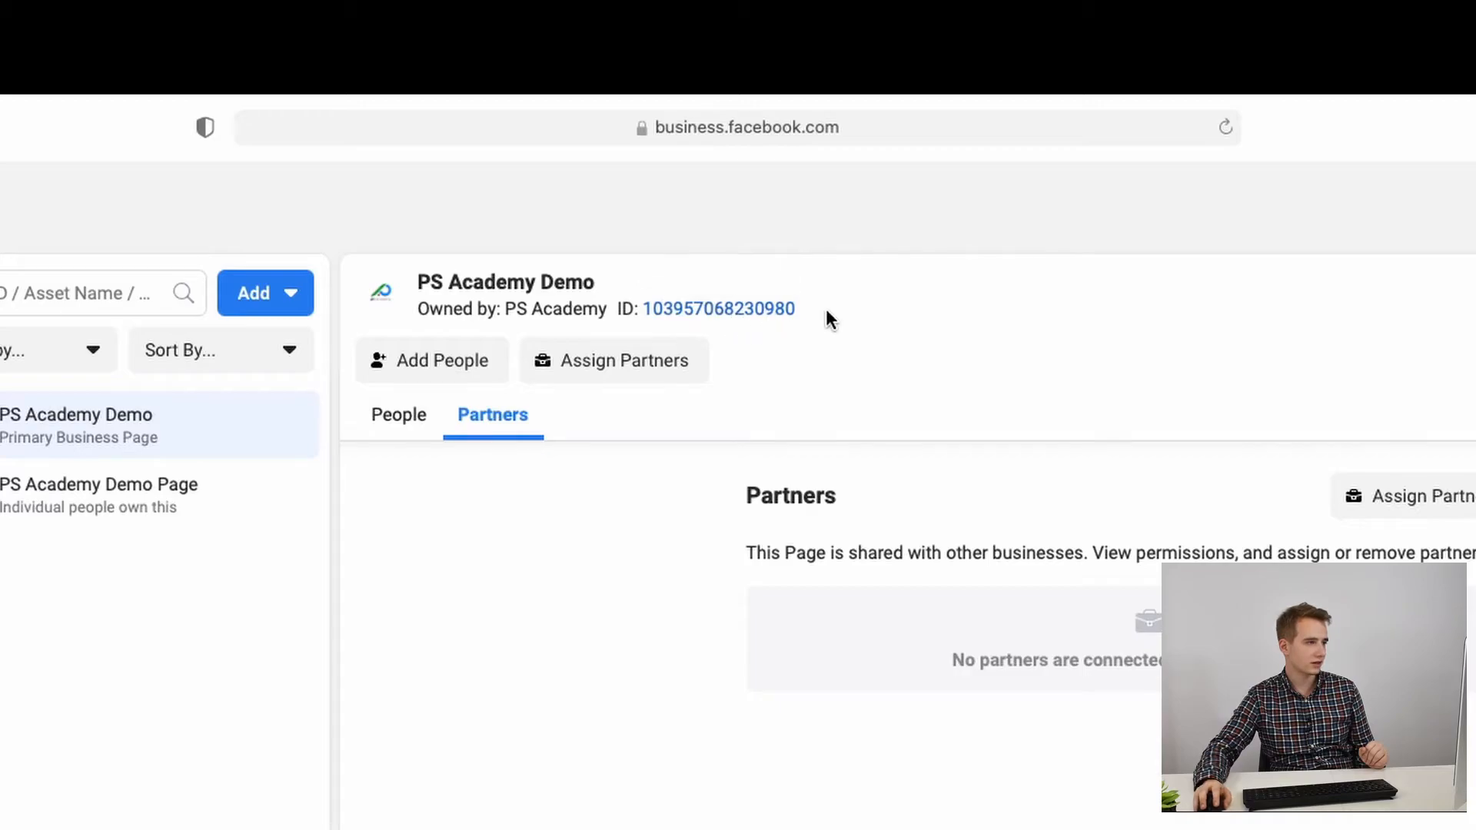
pyautogui.click(682, 310)
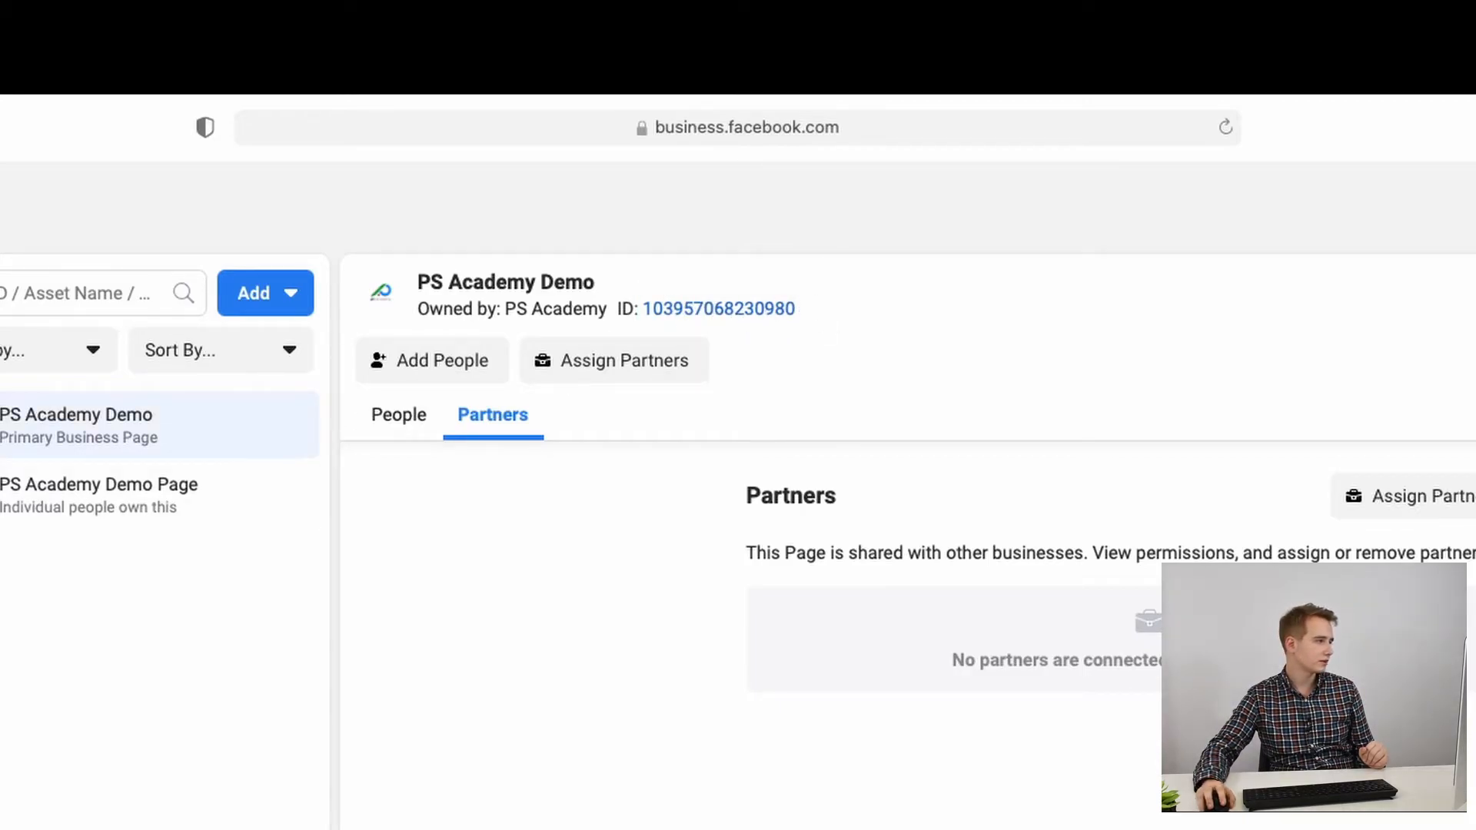
pyautogui.click(147, 465)
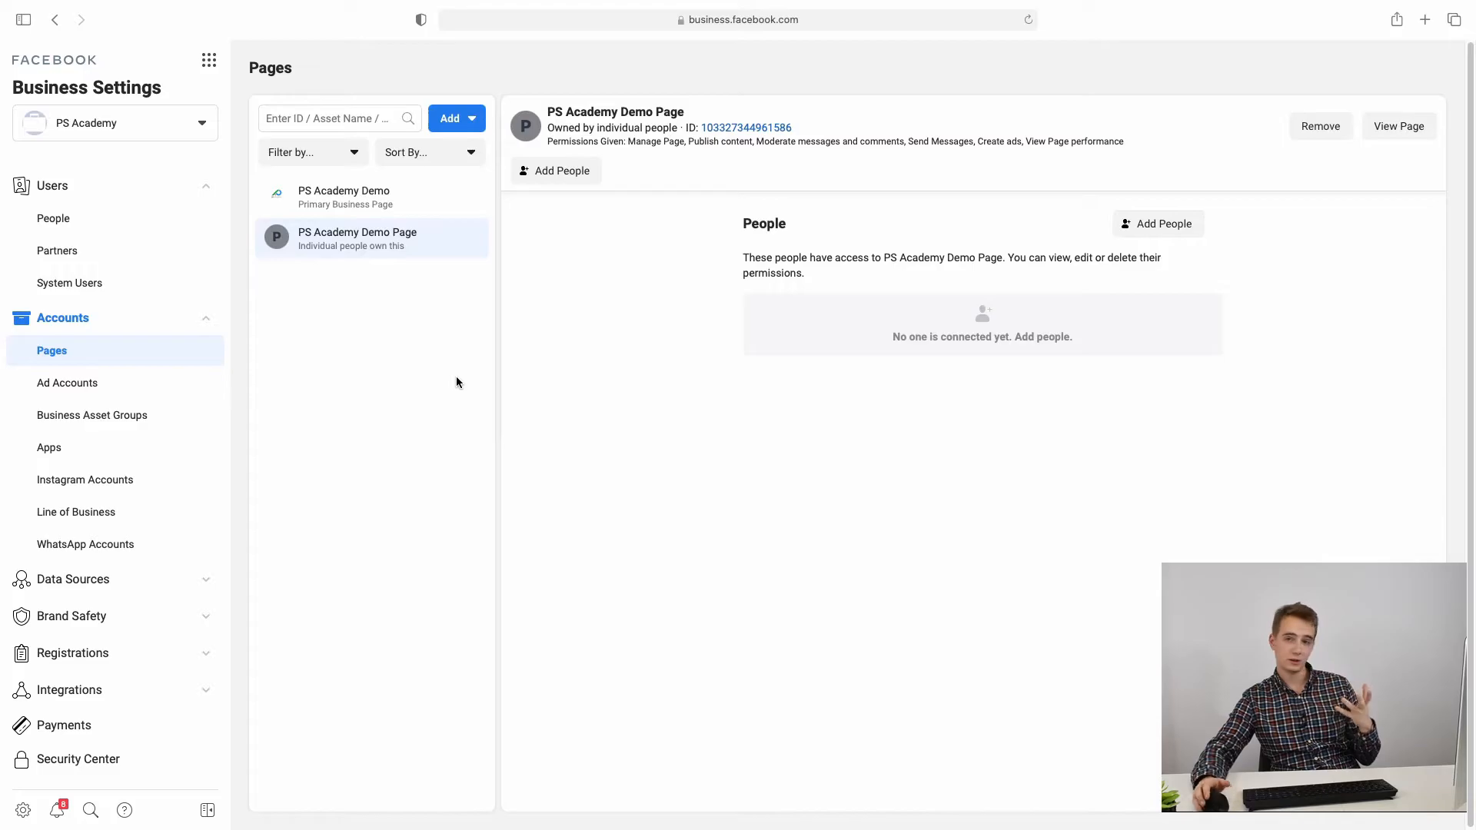
pyautogui.scroll(-3, 111, 543)
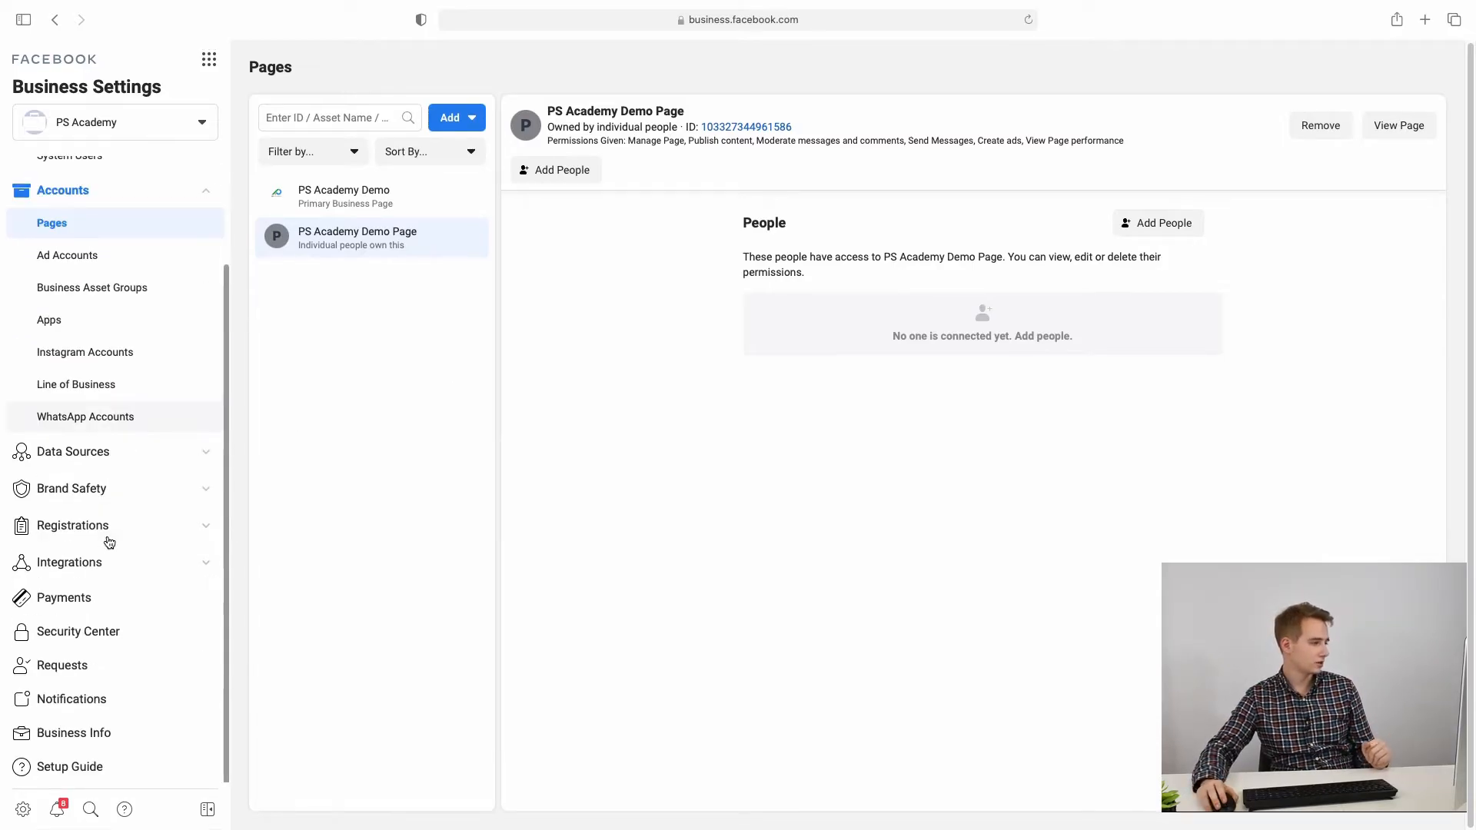
pyautogui.click(125, 743)
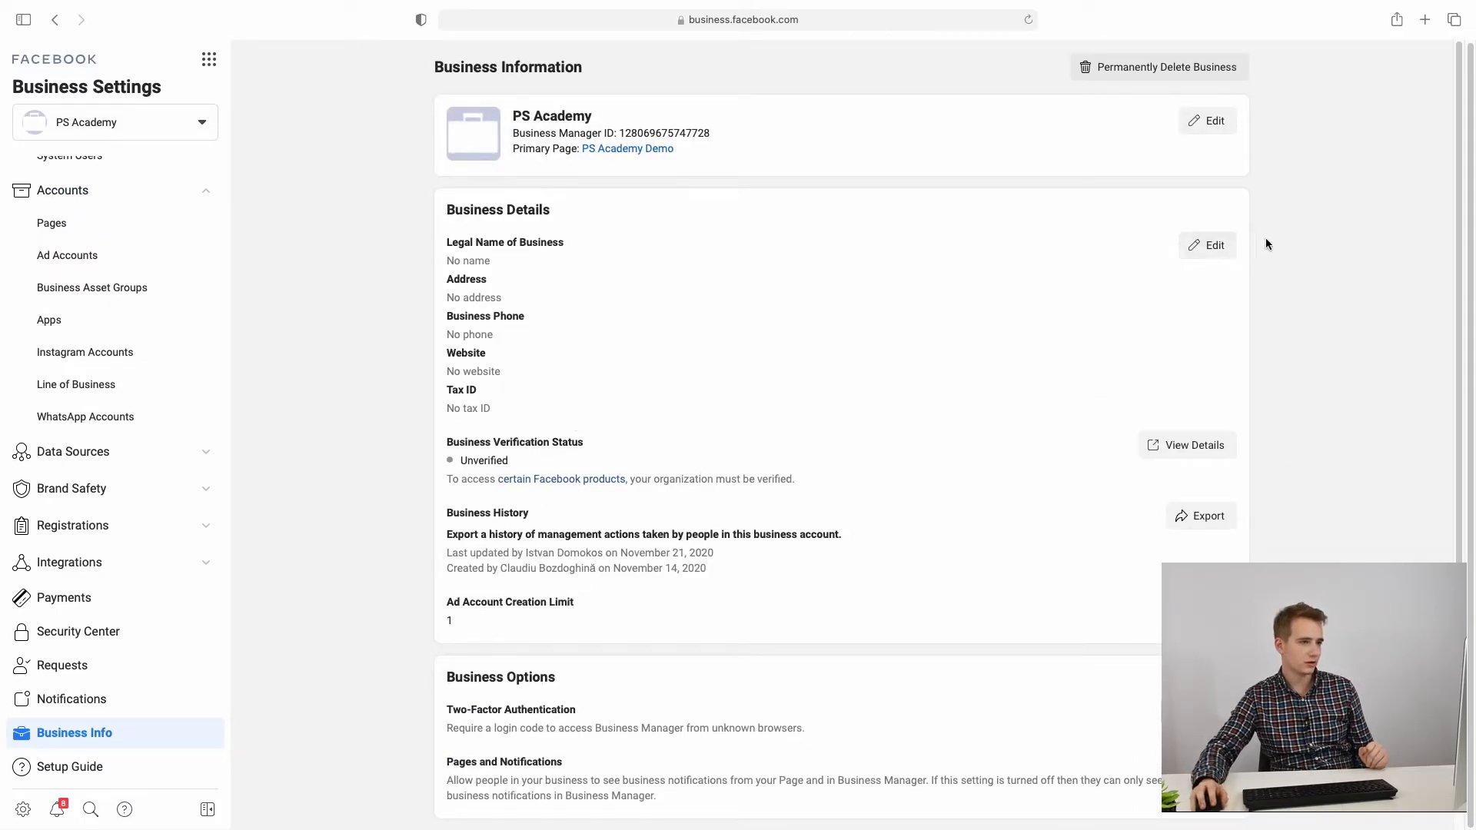
pyautogui.moveTo(449, 371); pyautogui.dragTo(501, 372)
pyautogui.click(450, 330)
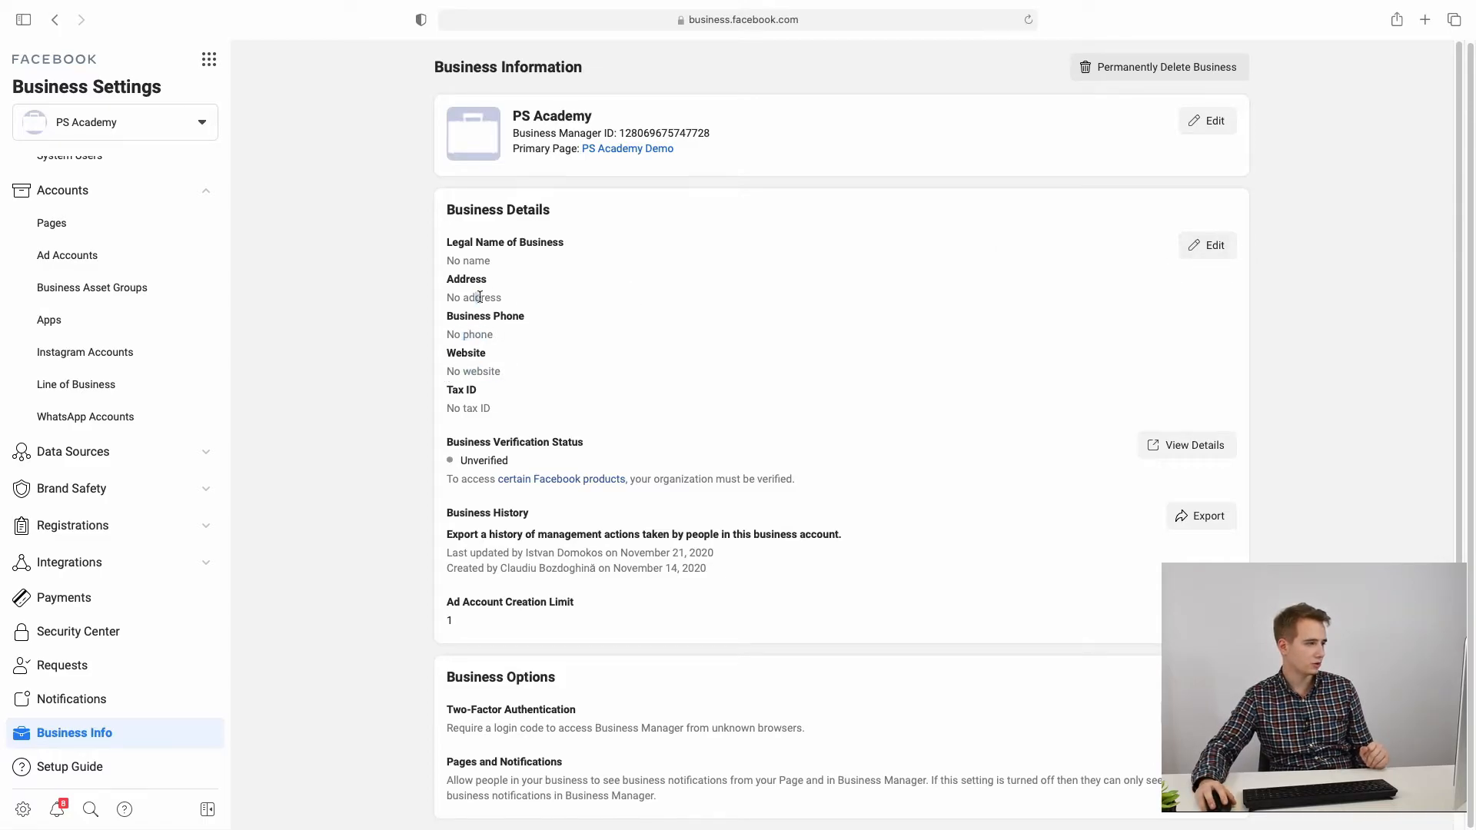
pyautogui.moveTo(624, 134); pyautogui.dragTo(718, 128)
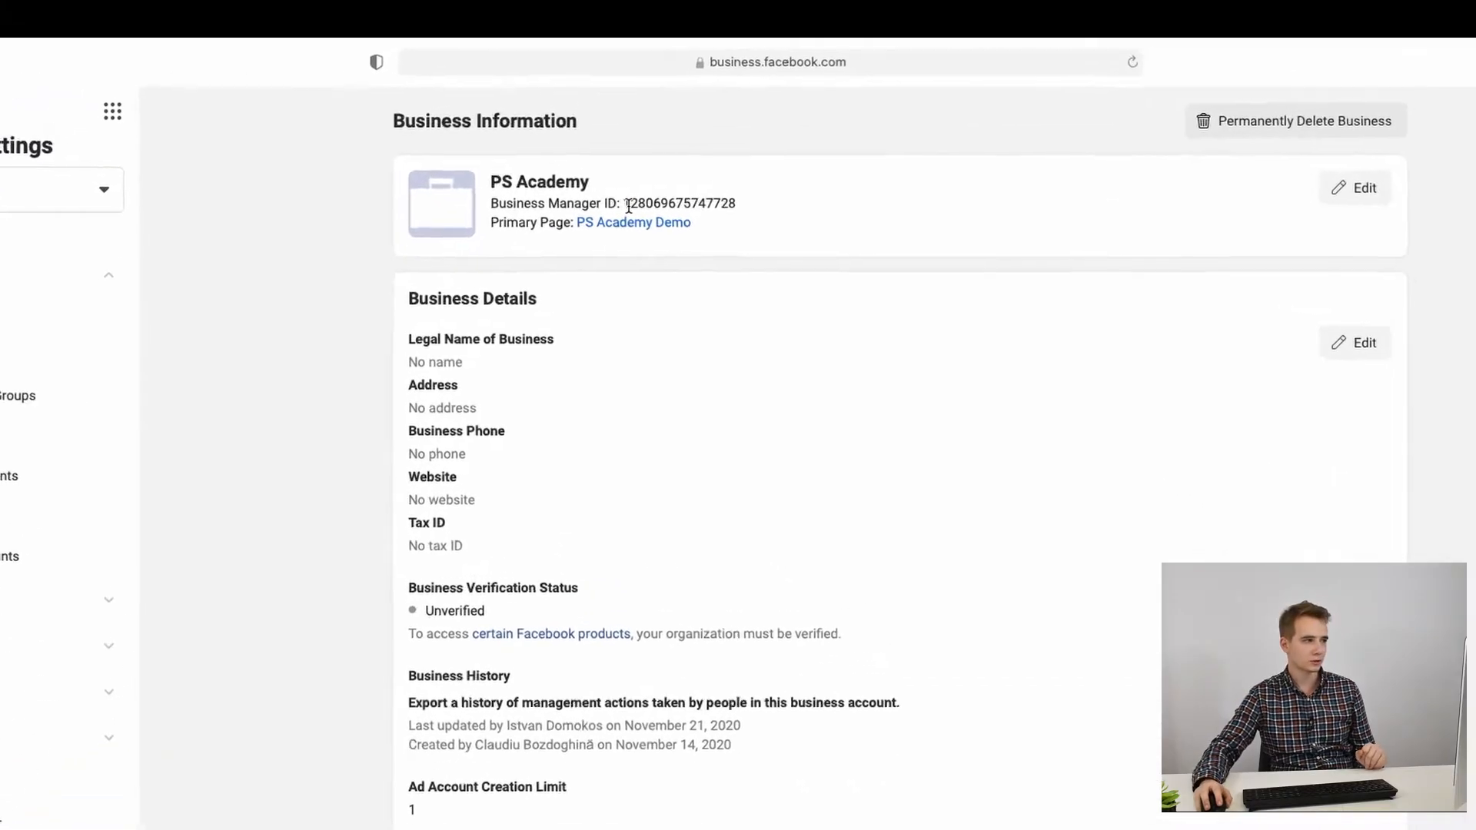
pyautogui.moveTo(775, 267); pyautogui.dragTo(819, 270)
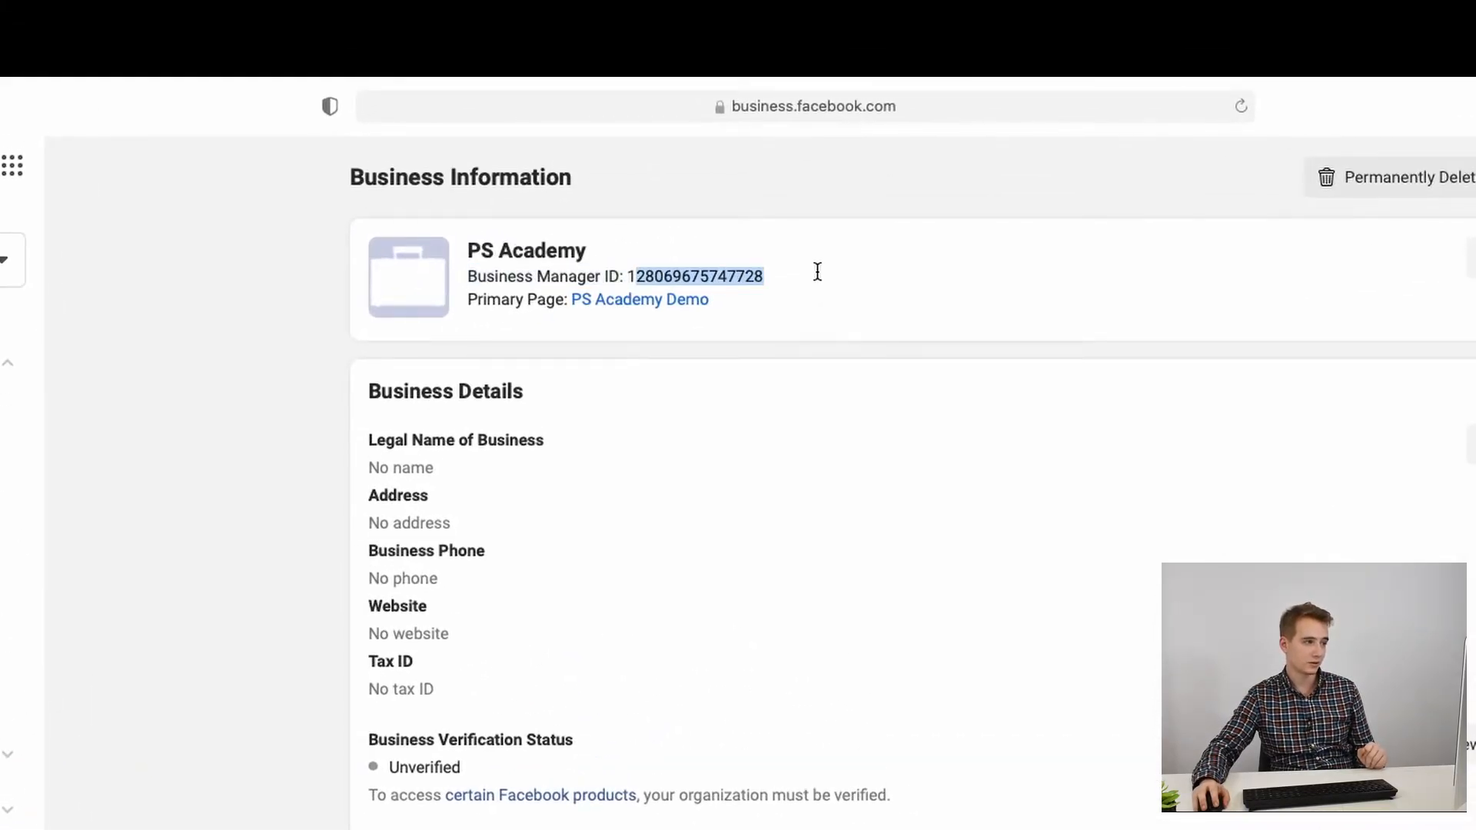
pyautogui.click(637, 267)
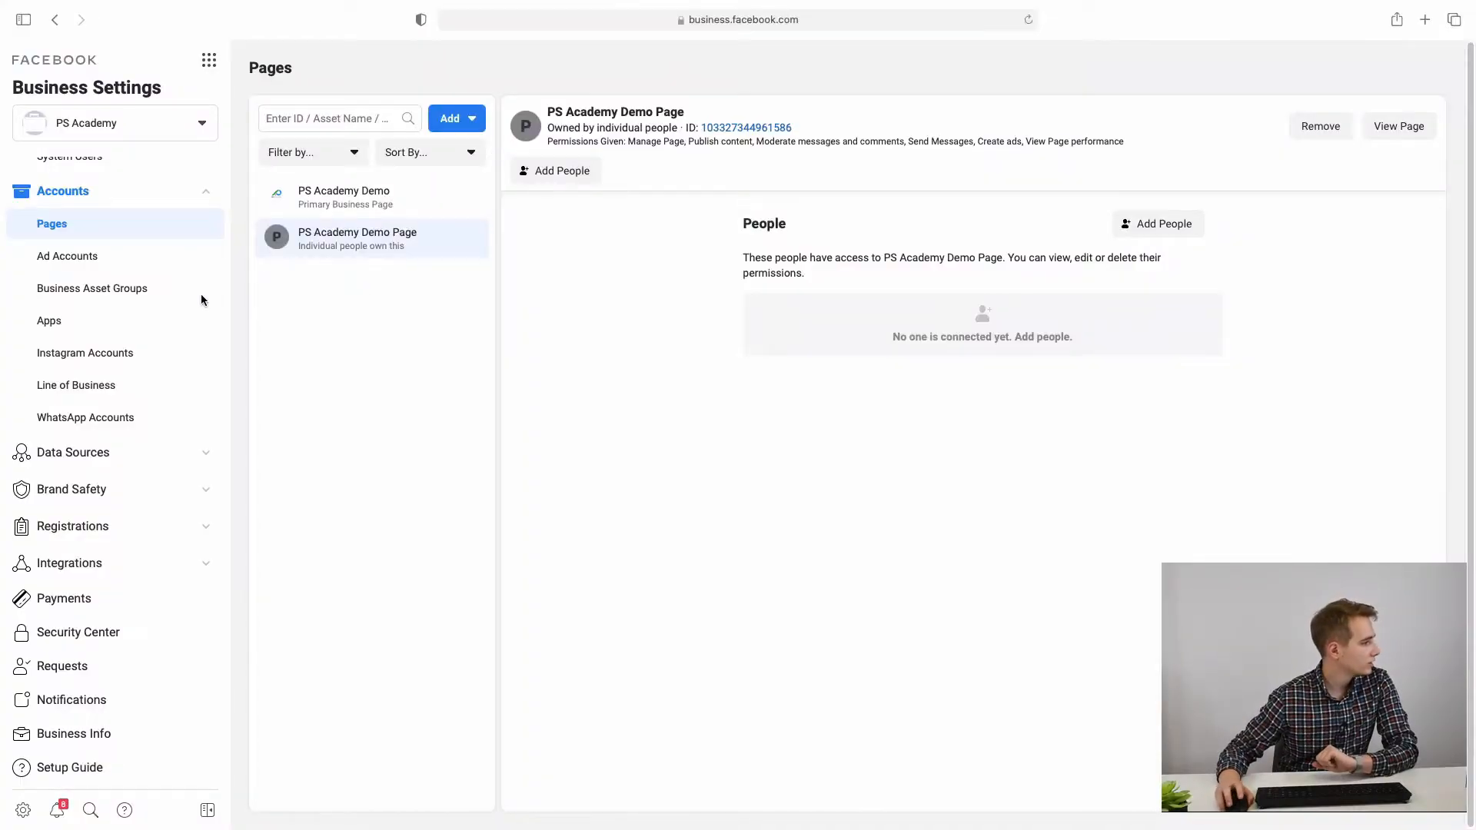
# Step: From Ad Accounts, choose Create a New Ad Account in the Add menu
pyautogui.click(118, 266)
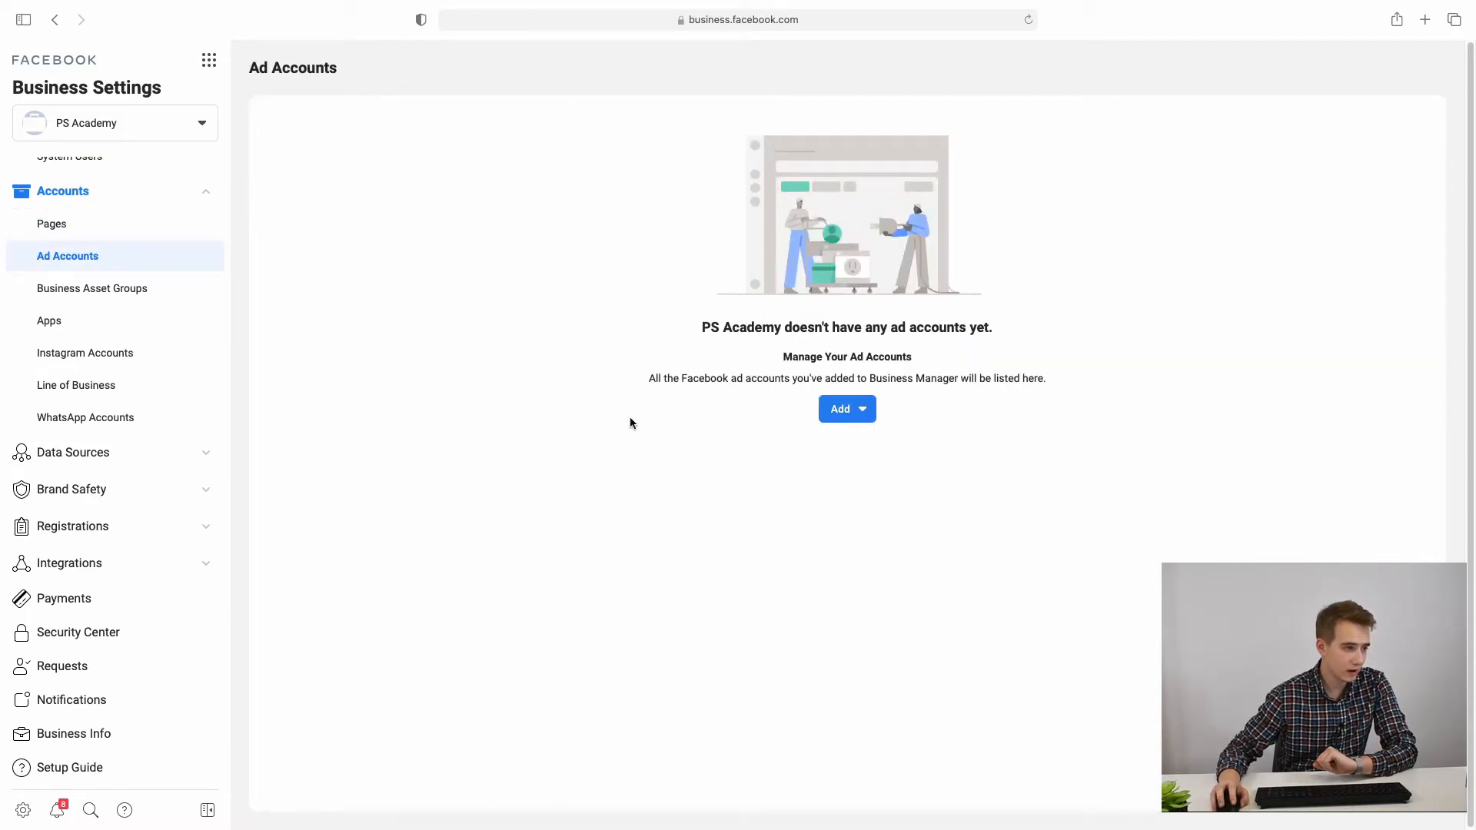
pyautogui.click(846, 409)
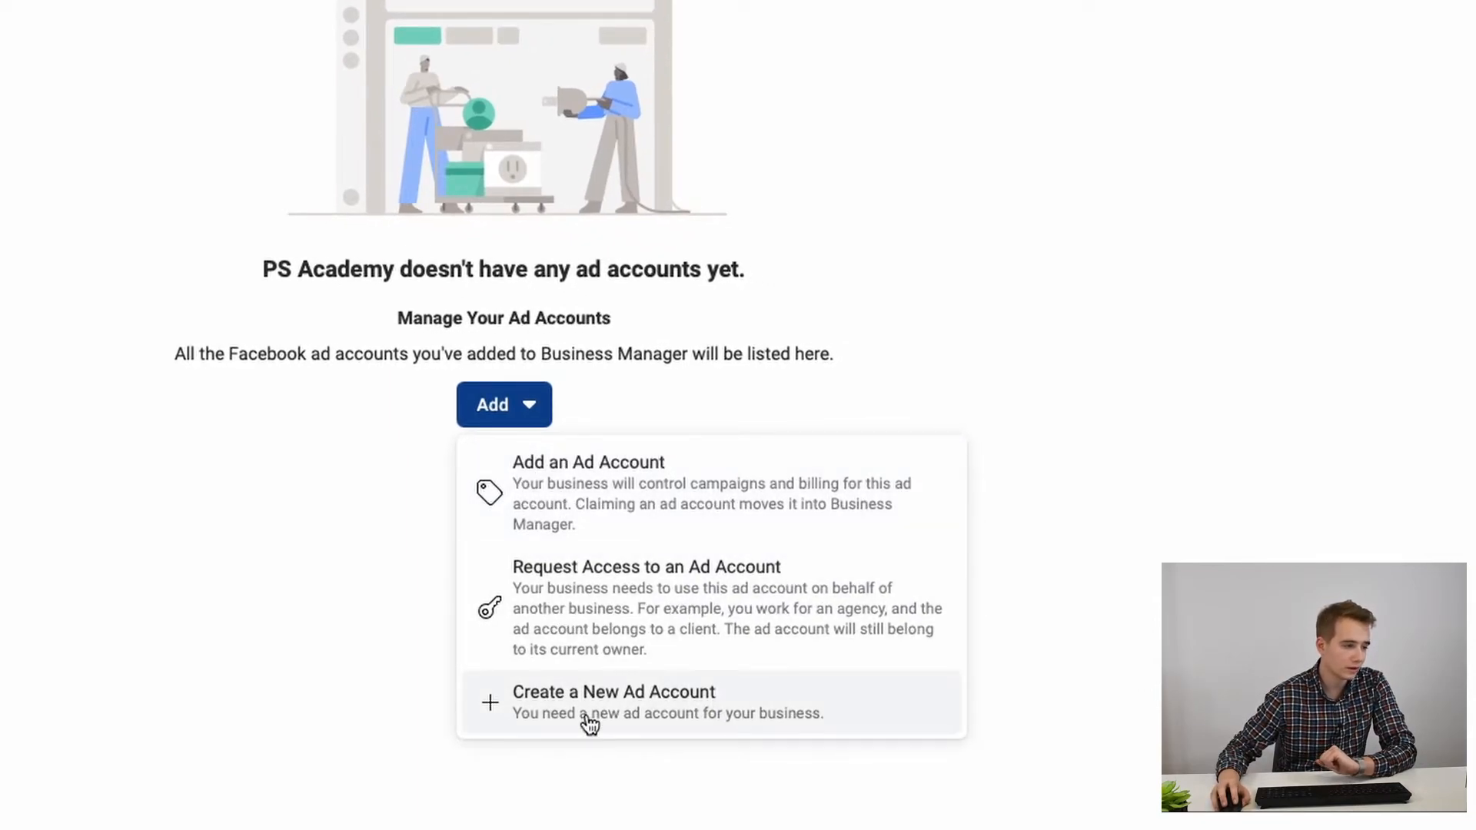
pyautogui.click(654, 731)
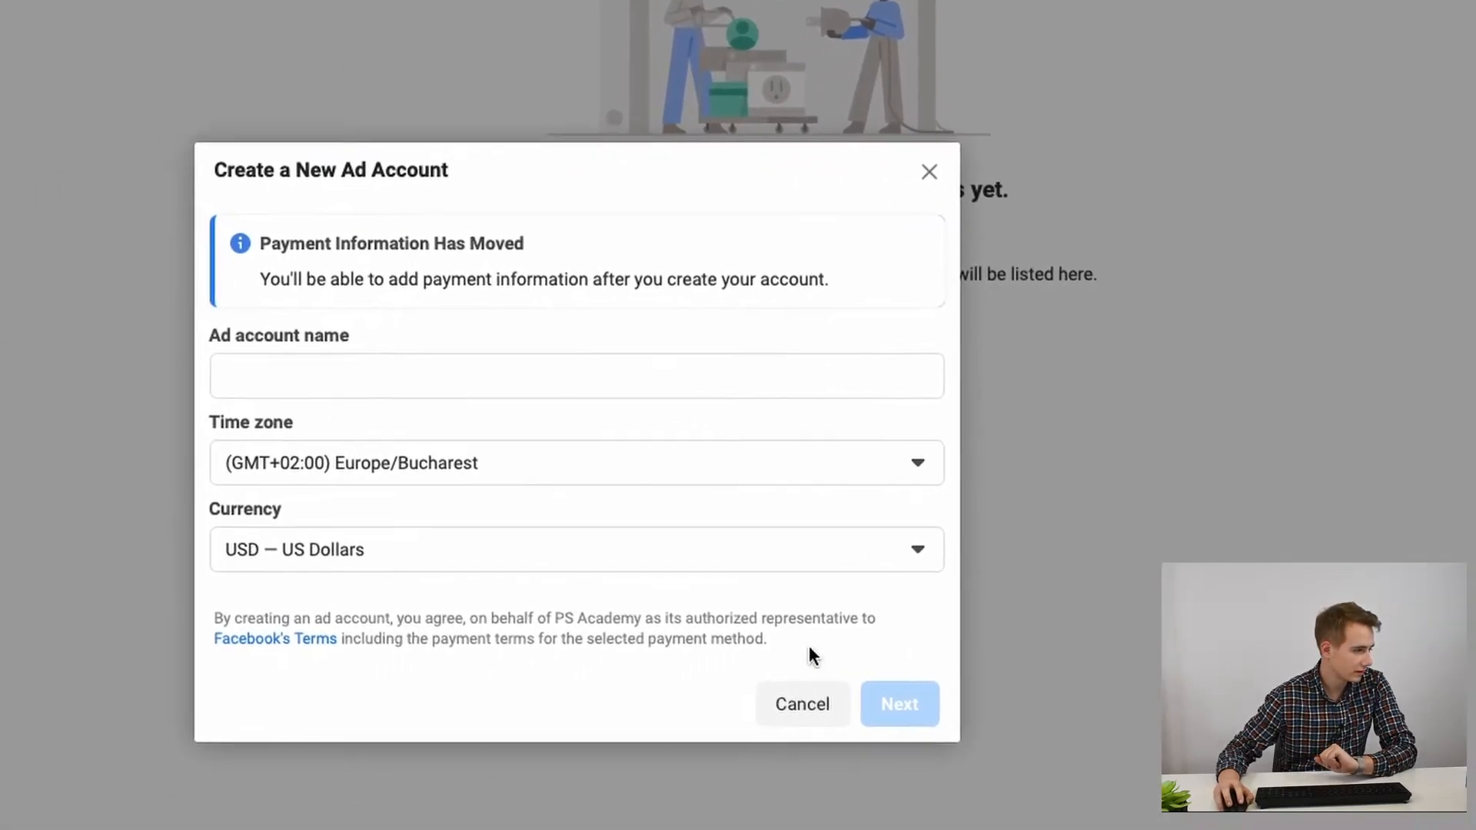
# Step: Name the ad account 'PS Academy Ad Account' and keep the Europe/Bucharest time zone
pyautogui.click(89, 449)
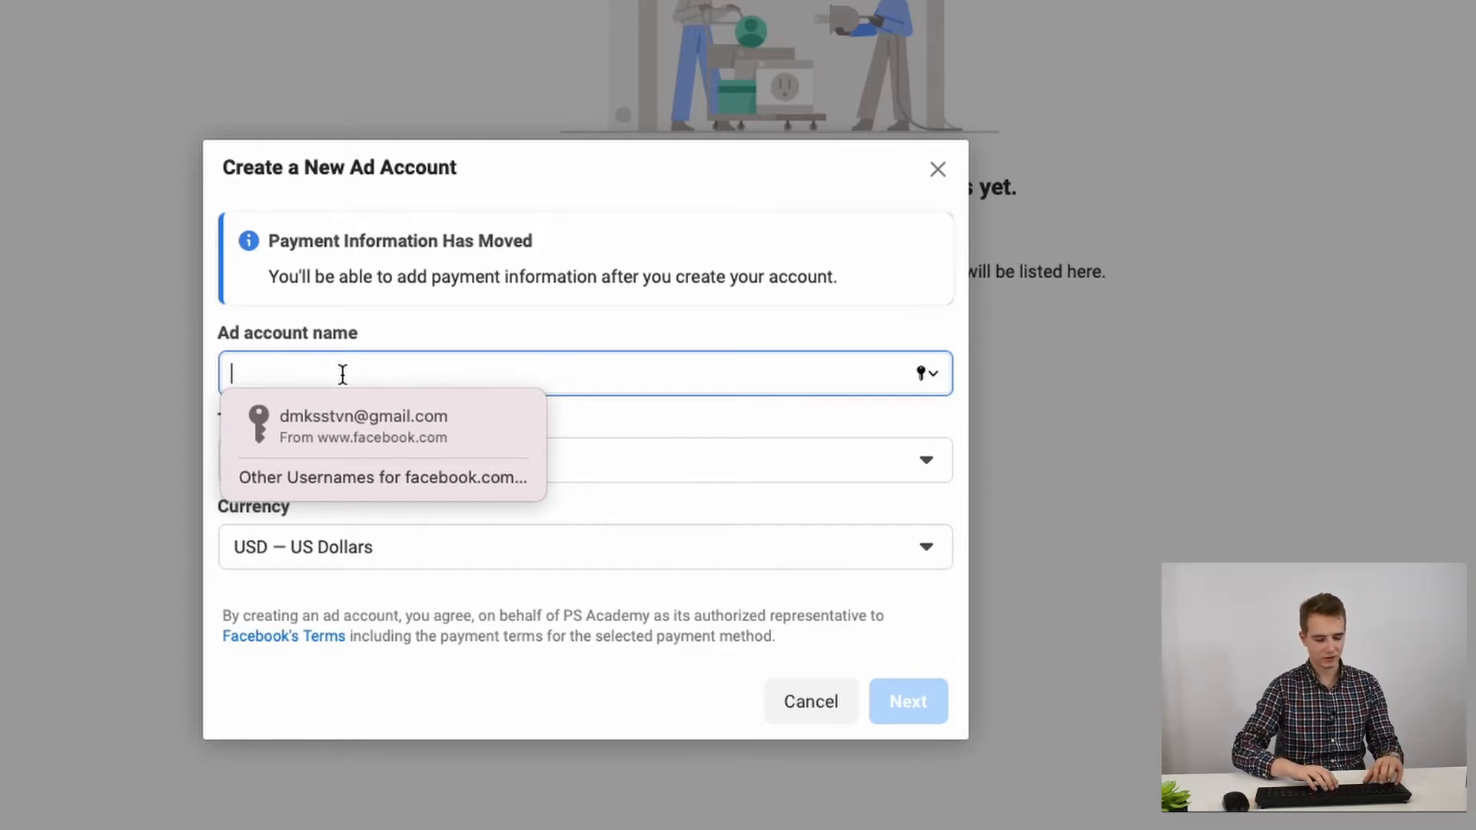
pyautogui.write('PS Academy Ad Account')
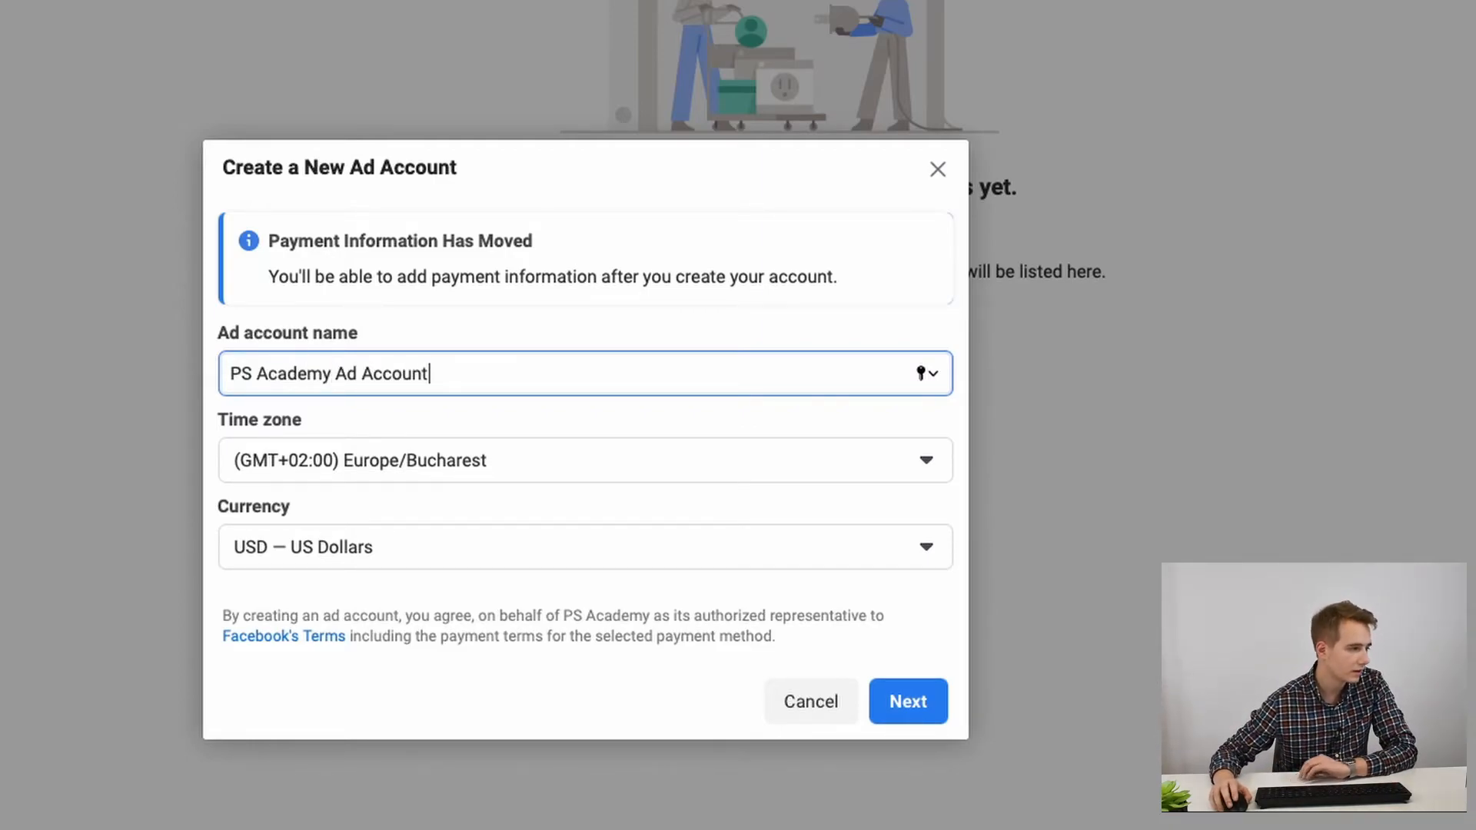
pyautogui.click(682, 464)
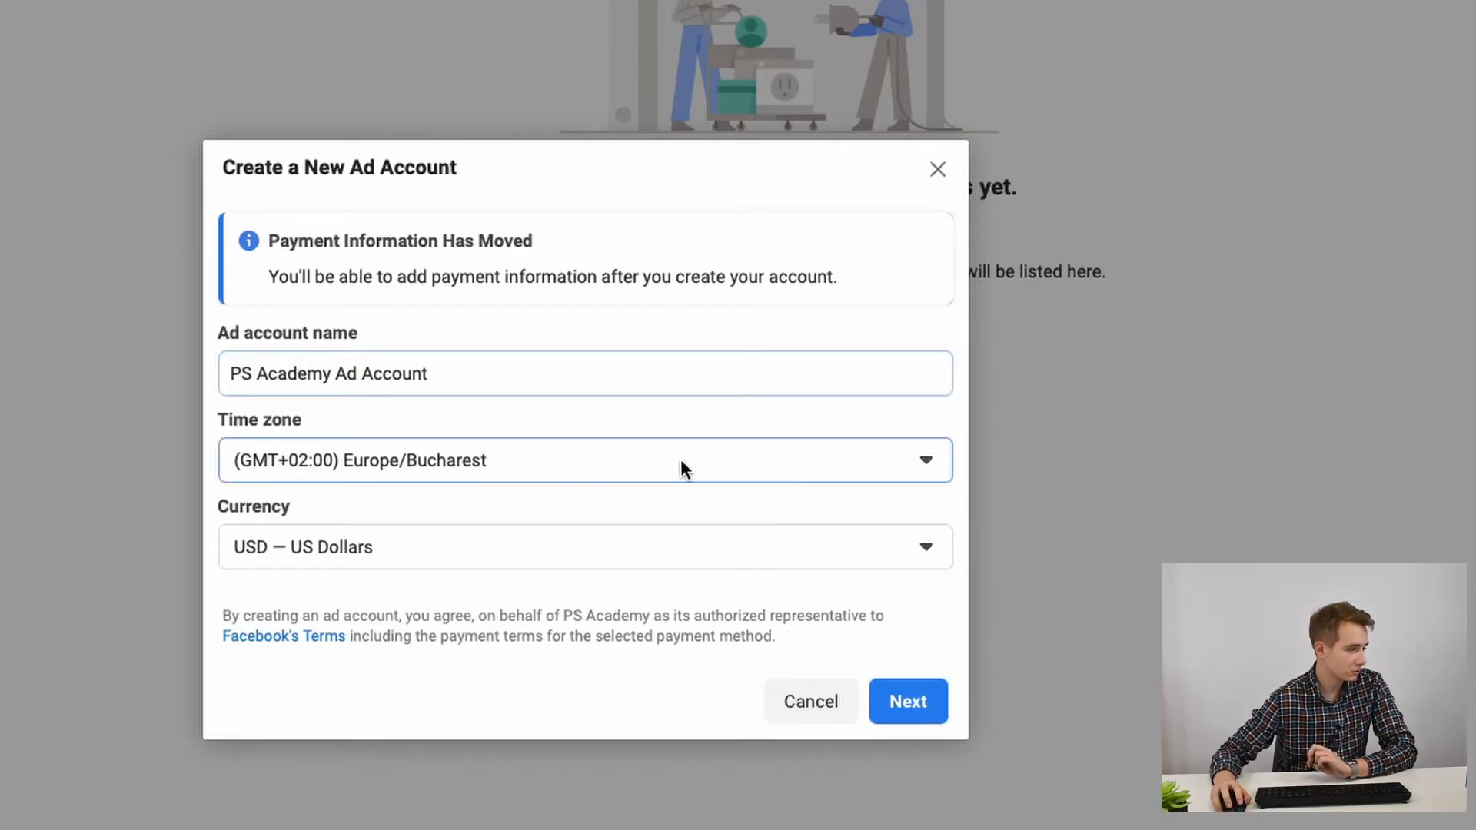
pyautogui.click(911, 464)
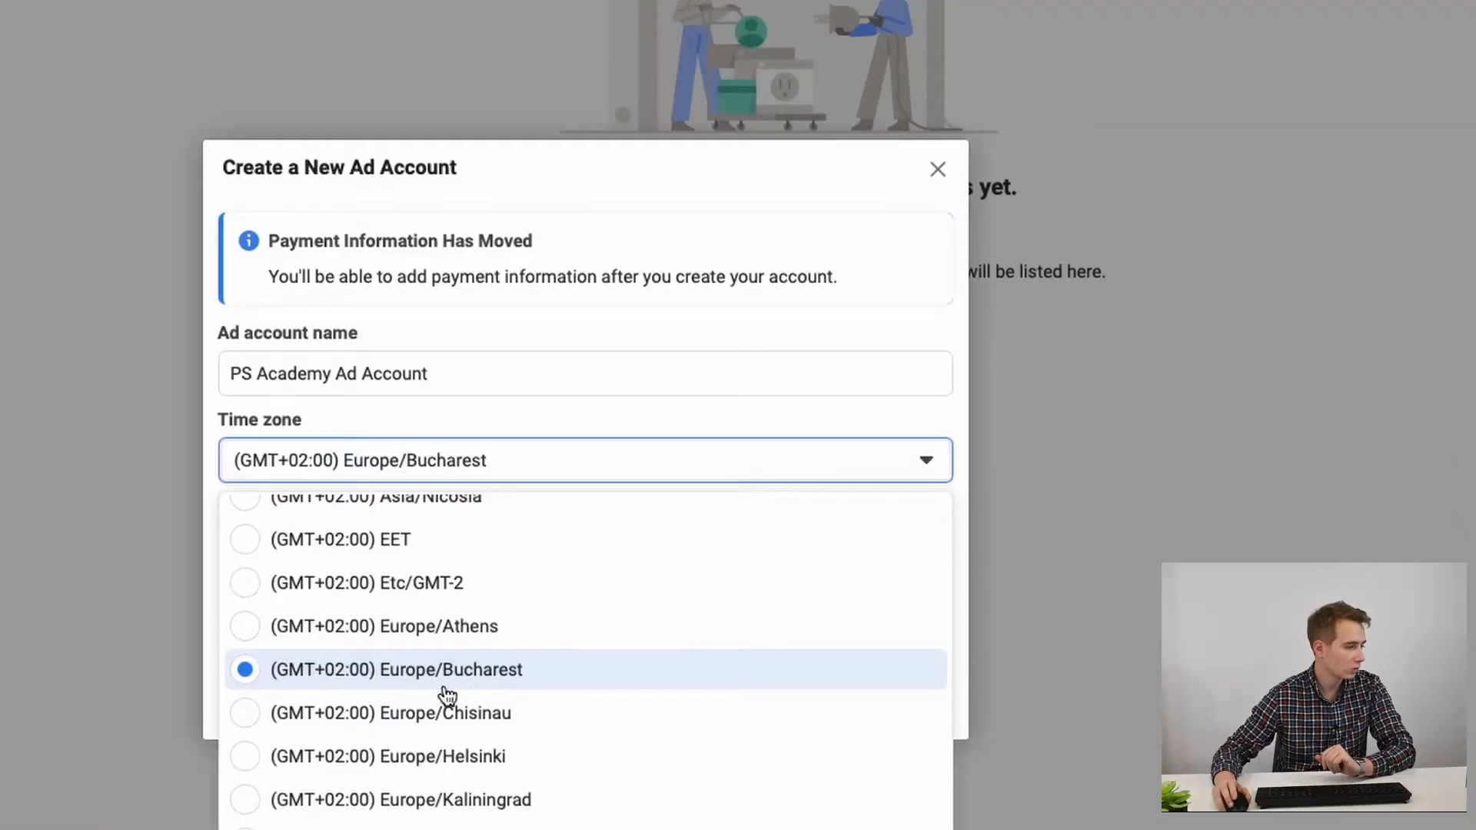
pyautogui.scroll(1, 390, 698)
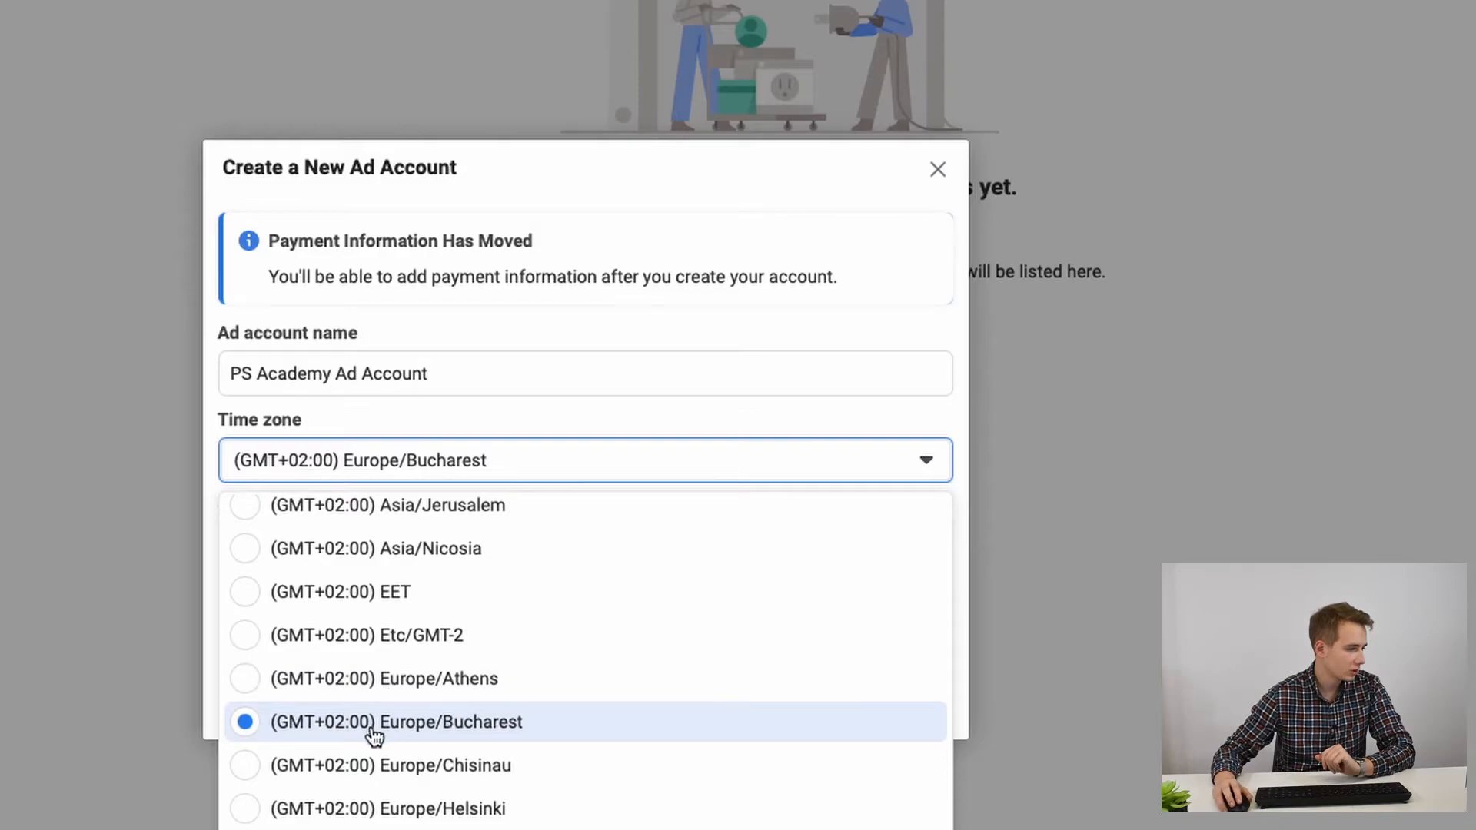
pyautogui.click(541, 737)
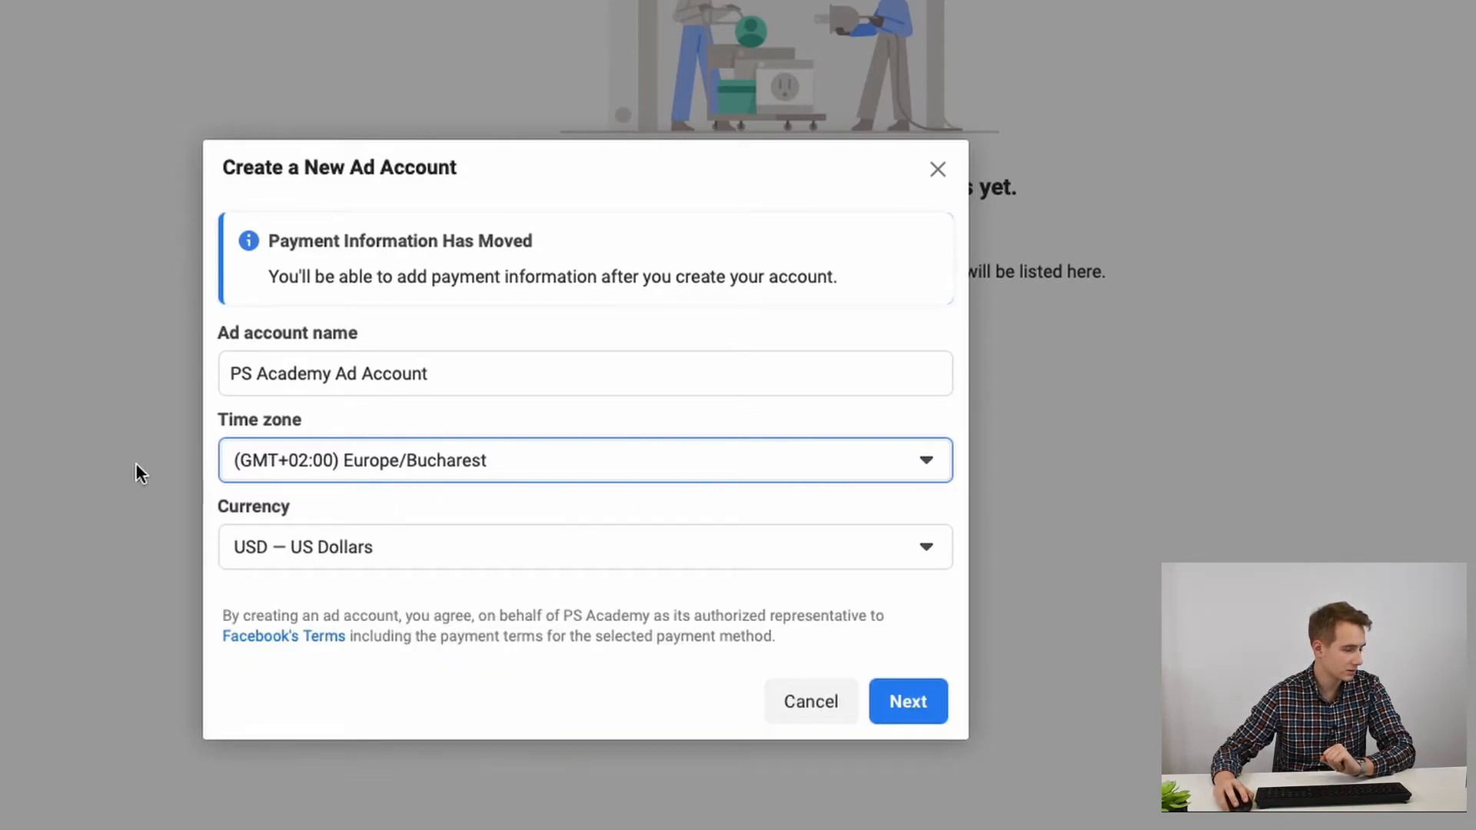
# Step: Set the ad account currency to RON — Romanian Leu and continue to the next step
pyautogui.click(395, 547)
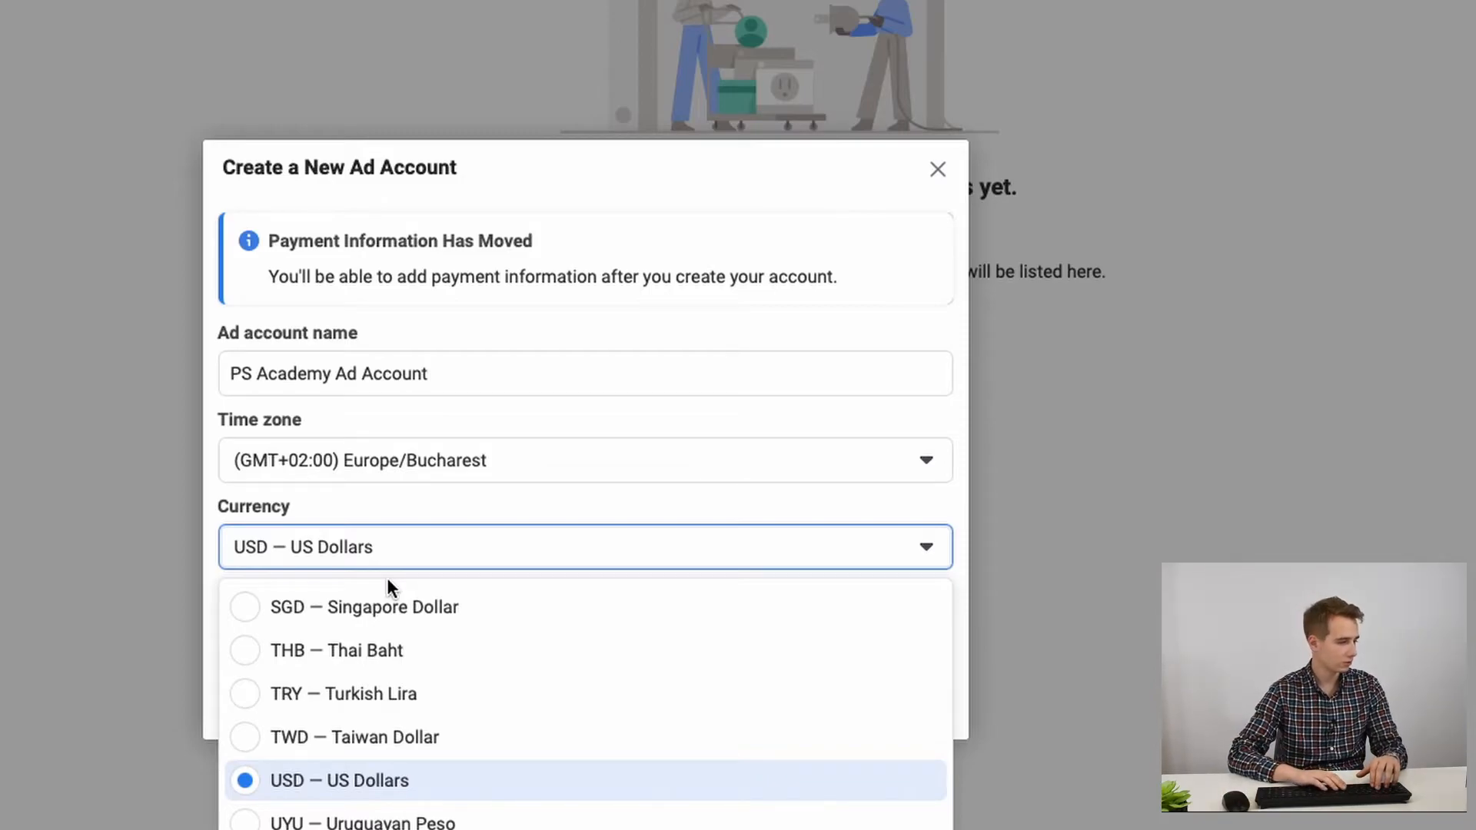
pyautogui.scroll(5, 456, 773)
pyautogui.scroll(-5, 456, 775)
pyautogui.scroll(12, 457, 776)
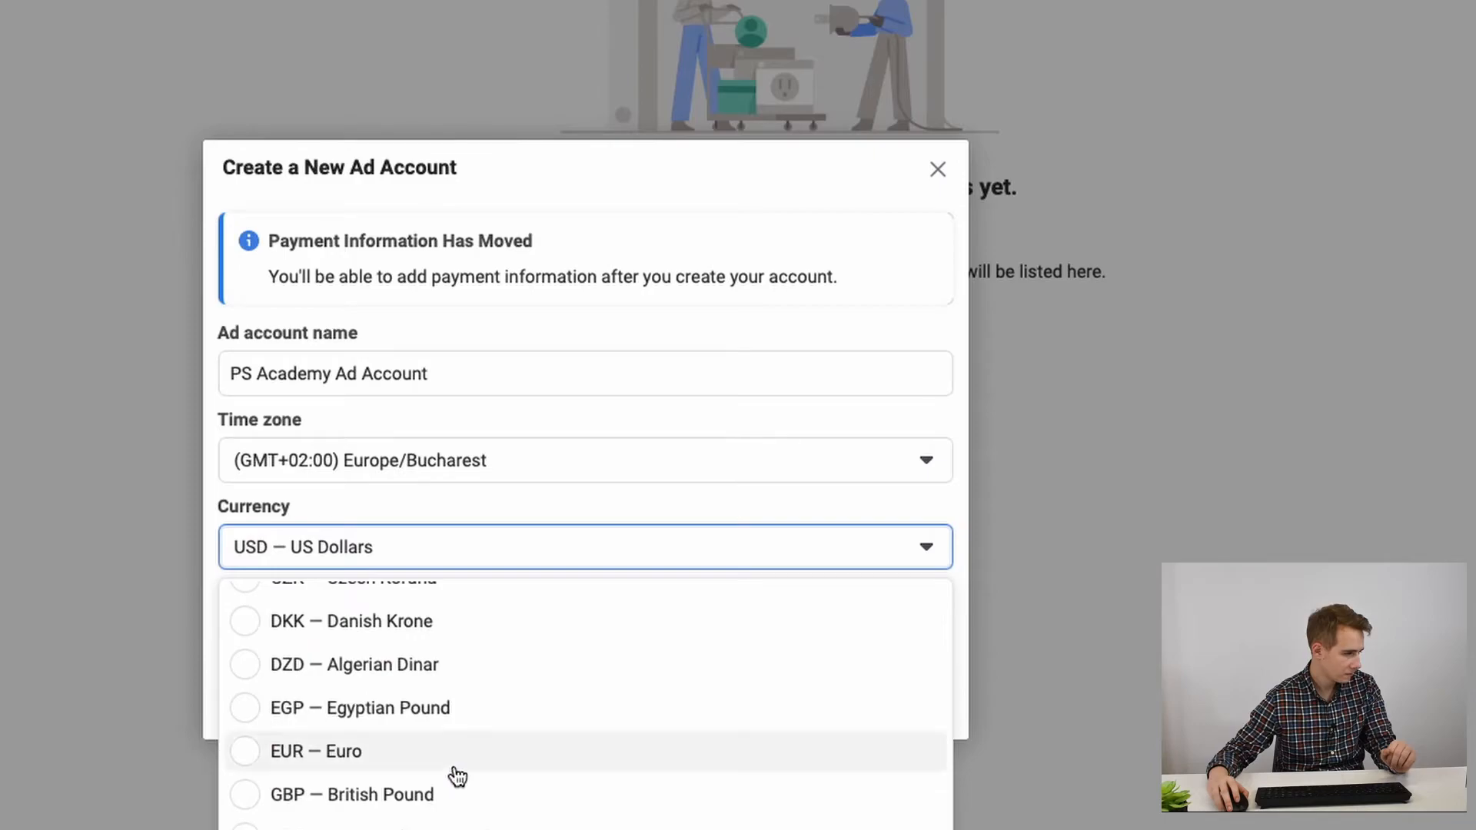
pyautogui.scroll(-5, 457, 776)
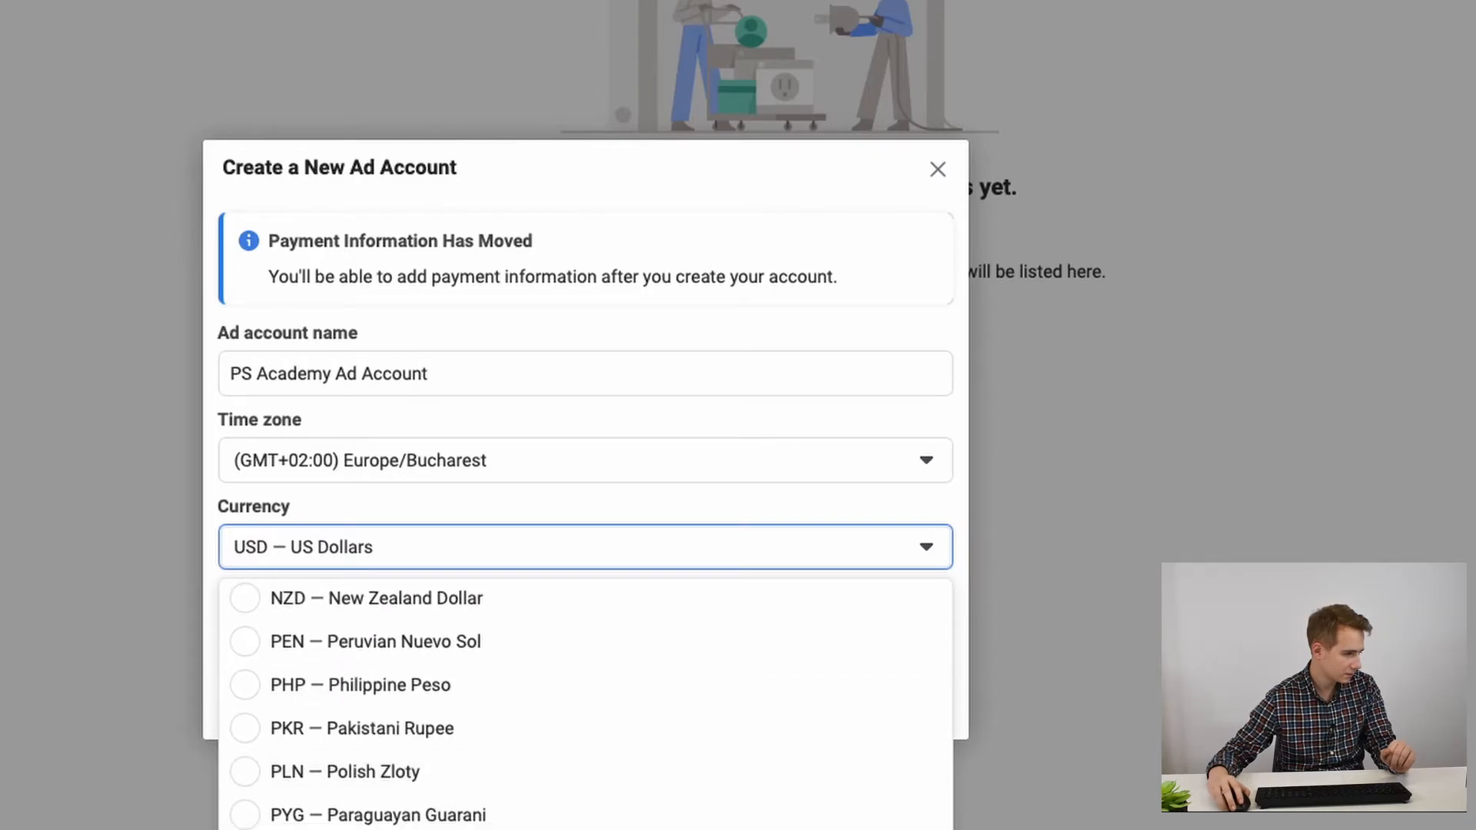
pyautogui.click(457, 828)
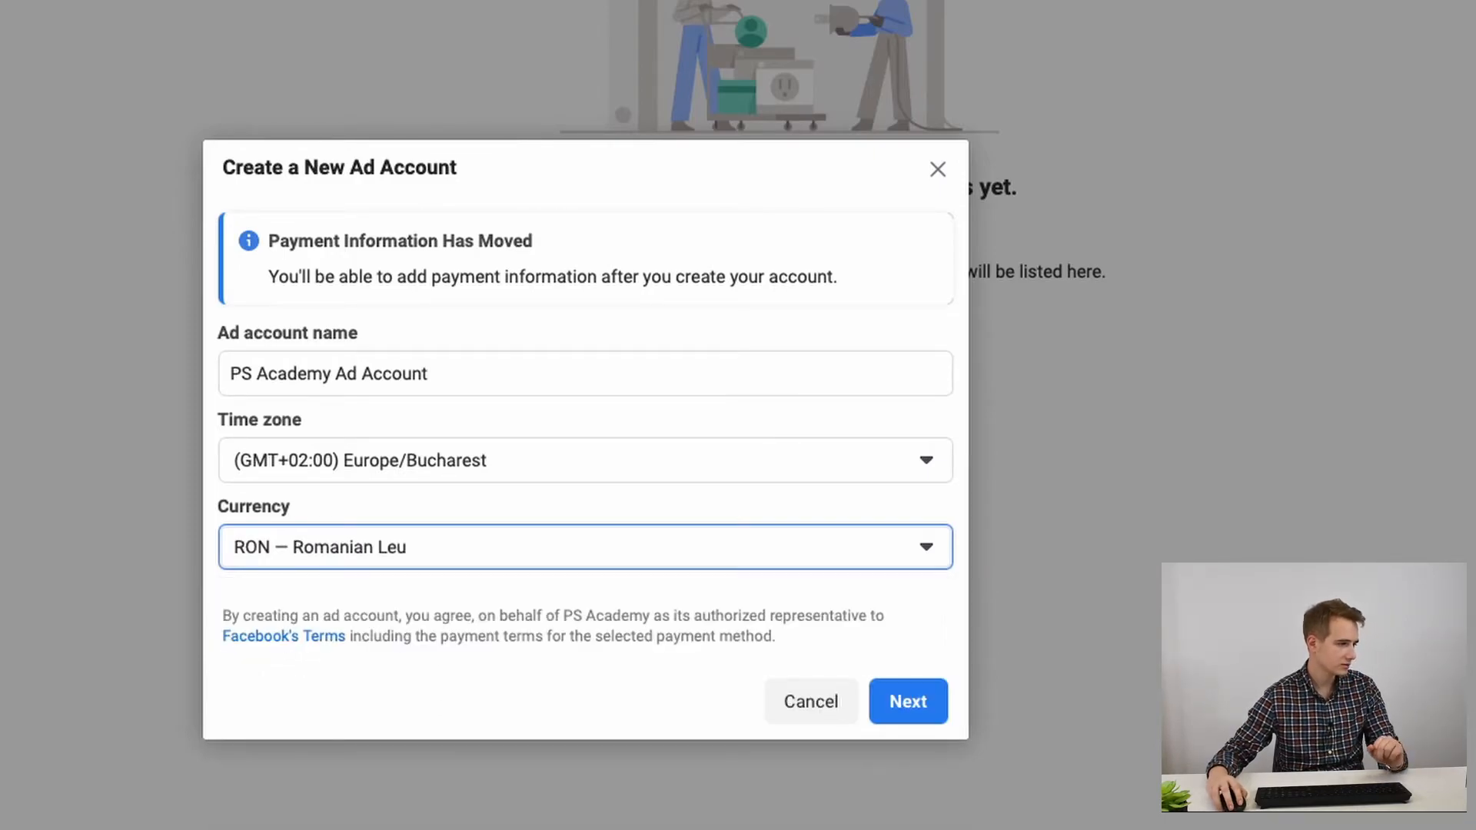
pyautogui.click(899, 701)
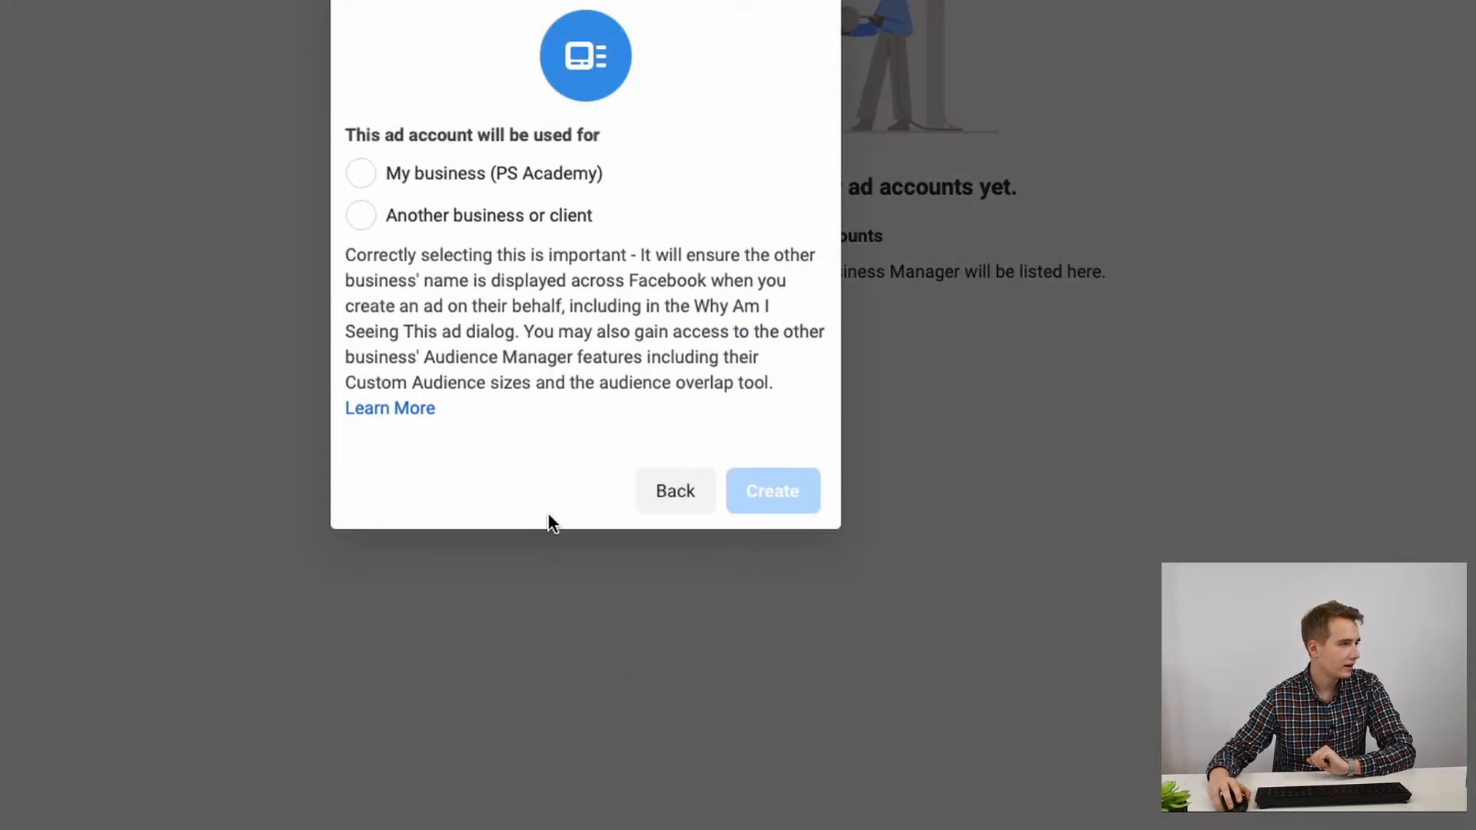